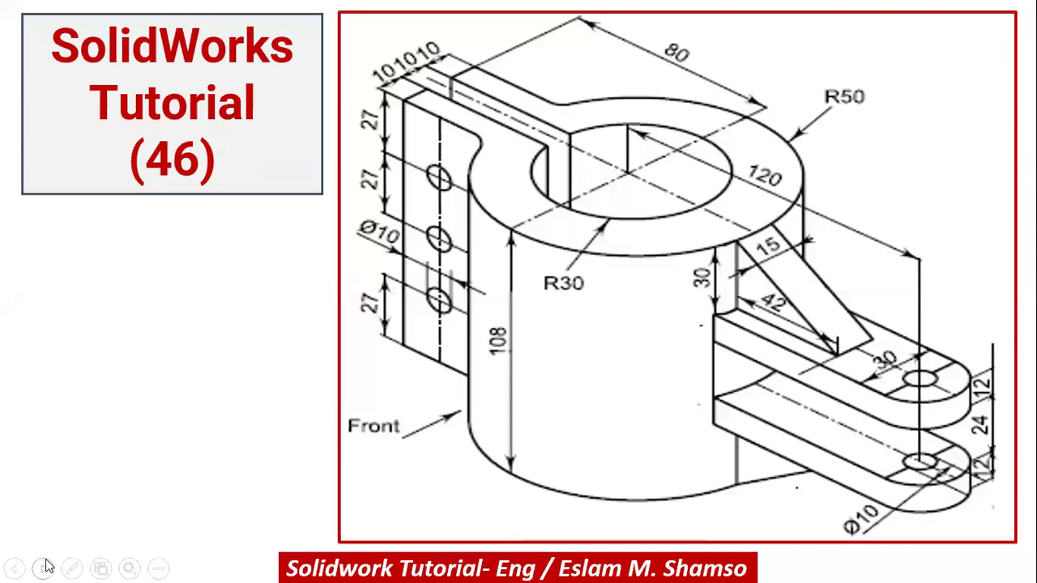
# - Underline the tutorial number 46 on the slide with the purple slideshow pen
pyautogui.click(71, 568)
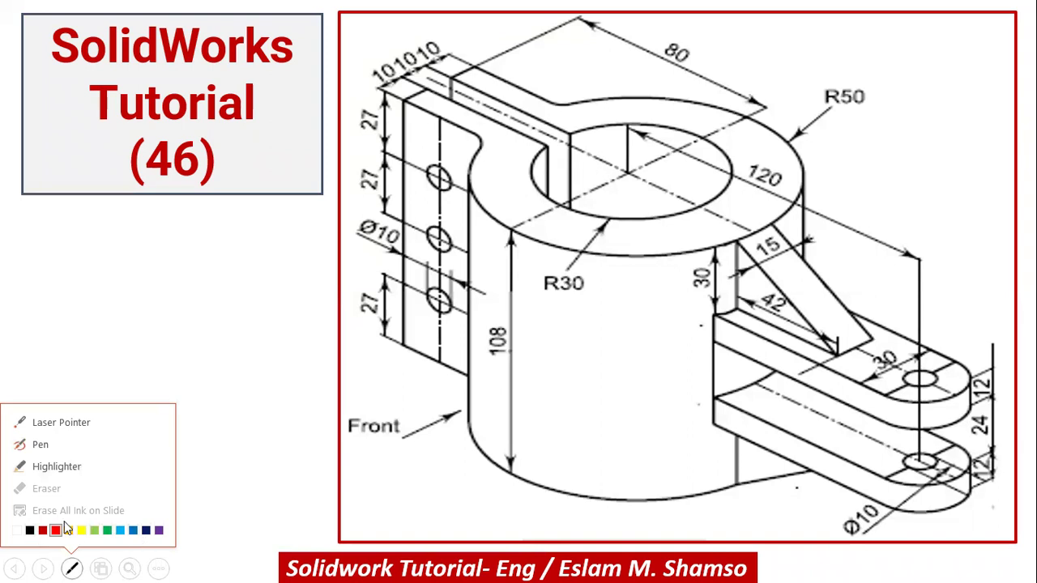
pyautogui.click(158, 531)
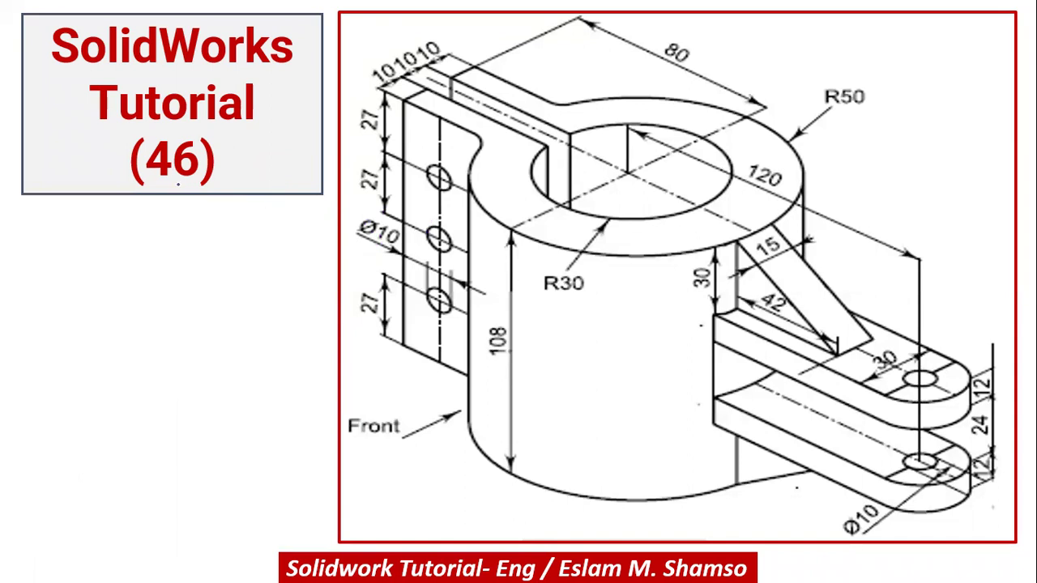
pyautogui.moveTo(214, 186); pyautogui.dragTo(190, 186)
# - Ink-mark R50 and R30, circle 108 and 80, and mark the bore centre and back plate
pyautogui.moveTo(819, 111); pyautogui.dragTo(871, 113)
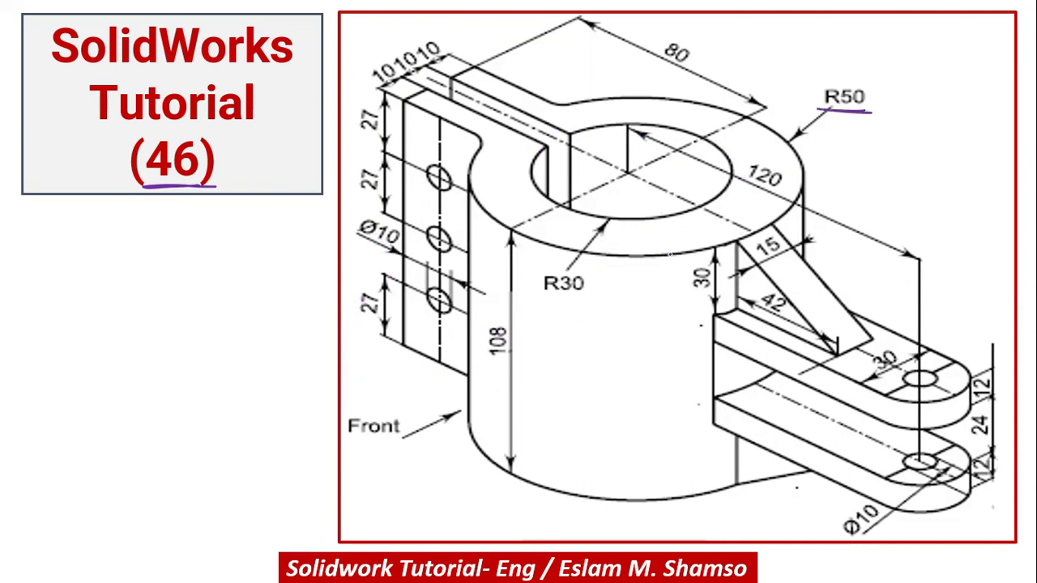
pyautogui.moveTo(545, 300); pyautogui.dragTo(592, 297)
pyautogui.moveTo(518, 347); pyautogui.dragTo(477, 341)
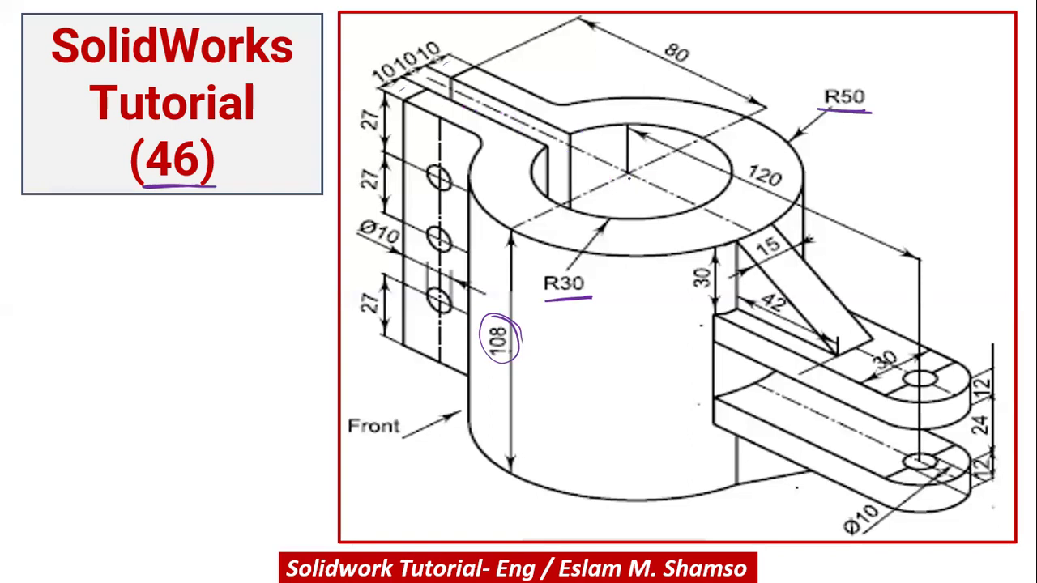
pyautogui.moveTo(622, 169); pyautogui.dragTo(636, 176)
pyautogui.moveTo(433, 76)
pyautogui.mouseDown()
pyautogui.moveTo(448, 94)
pyautogui.moveTo(426, 95)
pyautogui.mouseUp()
pyautogui.moveTo(648, 65)
pyautogui.mouseDown()
pyautogui.moveTo(703, 46)
pyautogui.moveTo(657, 73)
pyautogui.mouseUp()
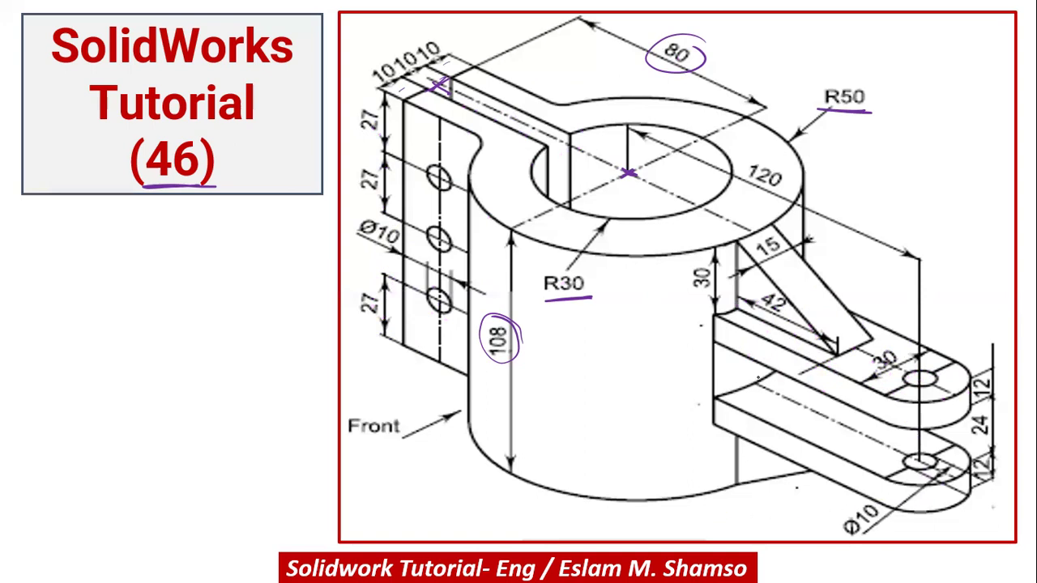
# - Circle the 24 gap, tick the 15 rib and cylinder top, then exit keeping the ink
pyautogui.moveTo(1007, 386); pyautogui.dragTo(998, 392)
pyautogui.moveTo(989, 412)
pyautogui.mouseDown()
pyautogui.moveTo(971, 435)
pyautogui.moveTo(990, 413)
pyautogui.mouseUp()
pyautogui.moveTo(790, 260); pyautogui.dragTo(780, 267)
pyautogui.moveTo(504, 192); pyautogui.dragTo(523, 187)
pyautogui.press('Escape')
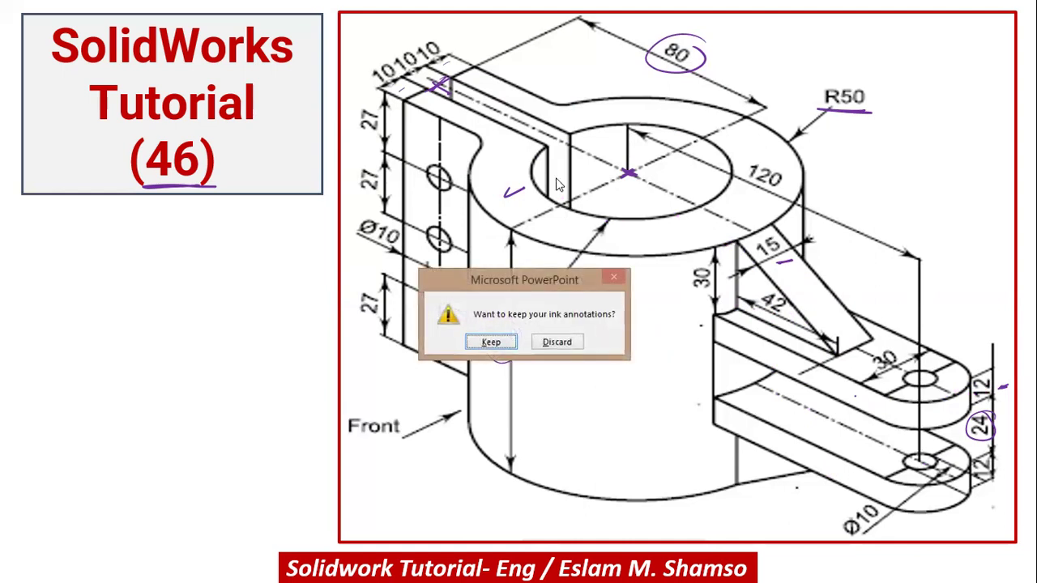
pyautogui.press('Return')
# - Create a new SolidWorks part document
pyautogui.click(285, 567)
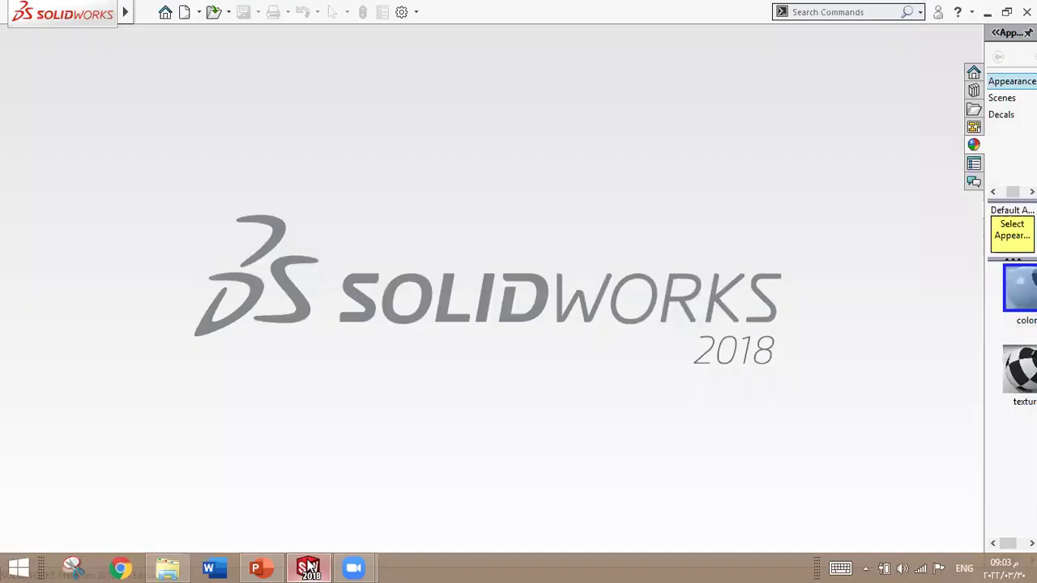
pyautogui.click(185, 11)
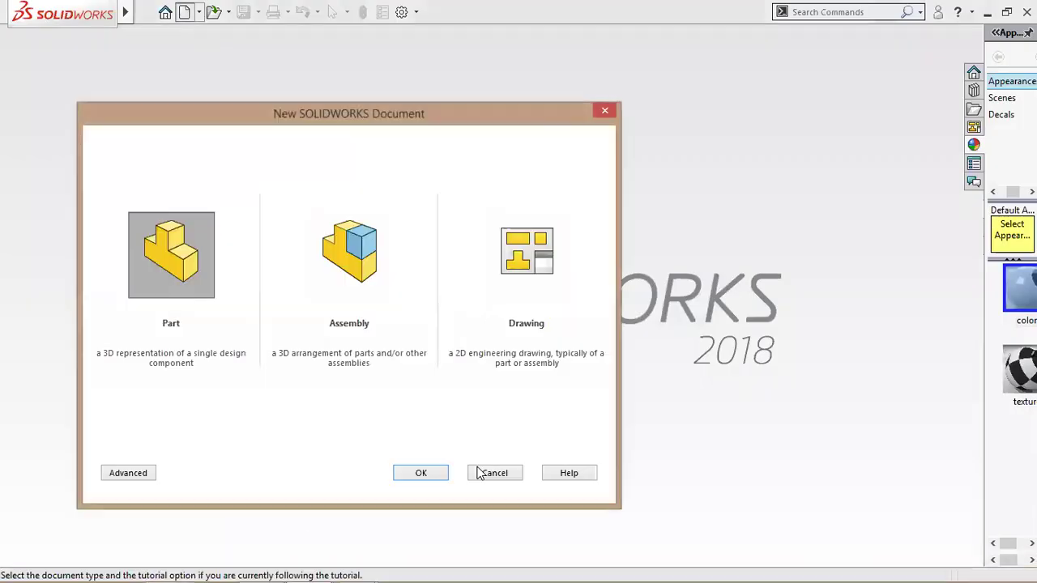
pyautogui.click(426, 474)
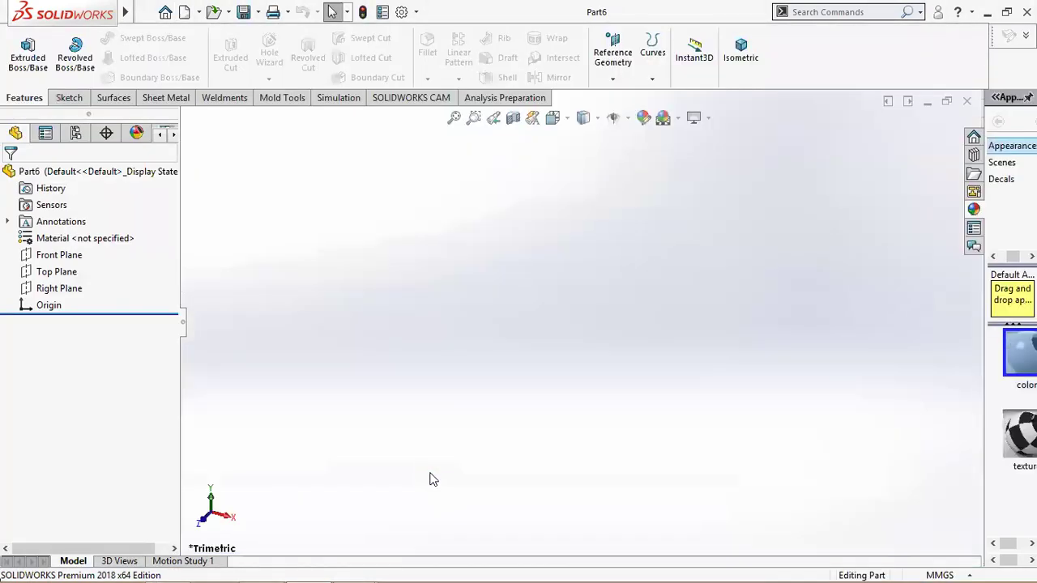
# - Sketch two concentric circles centred on the origin on the Top Plane
pyautogui.click(61, 271)
pyautogui.click(87, 242)
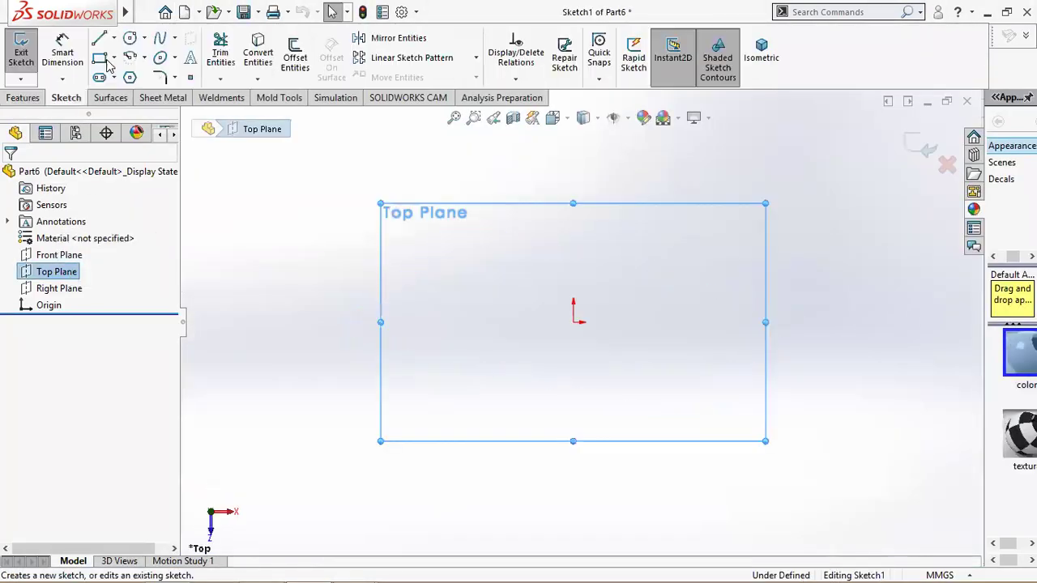
pyautogui.click(130, 38)
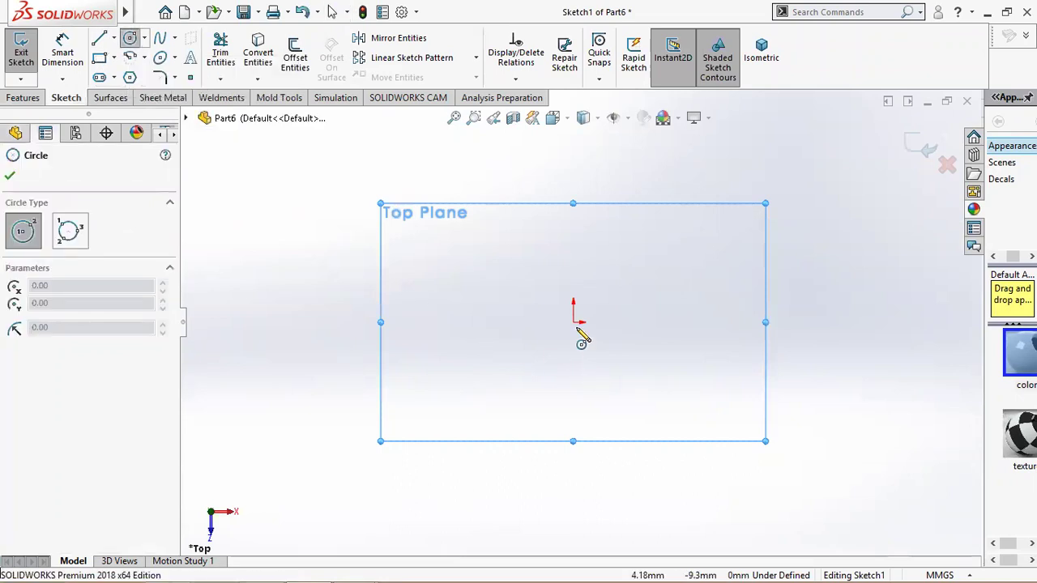
pyautogui.click(574, 323)
pyautogui.click(438, 350)
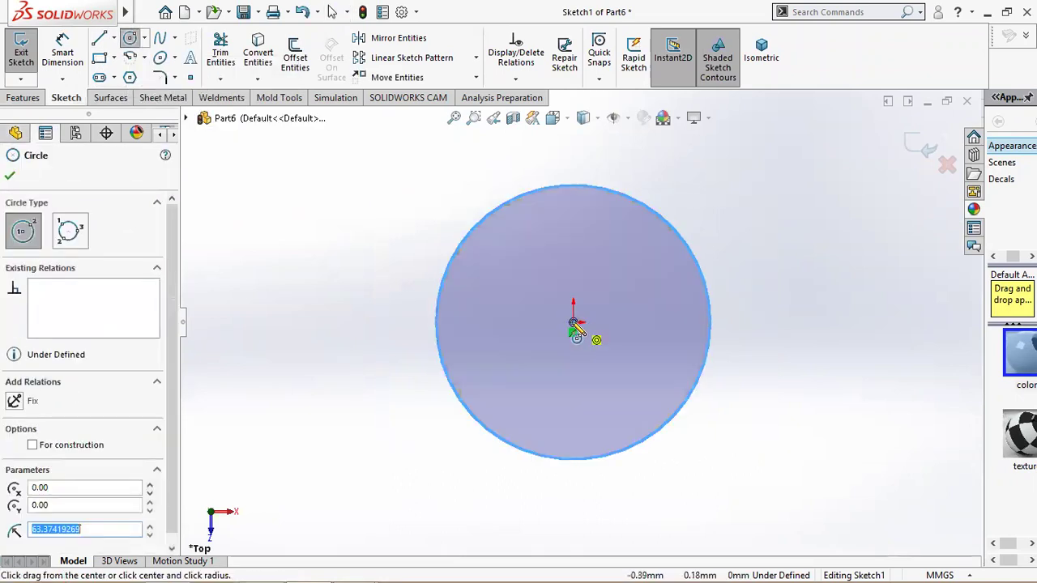
pyautogui.click(573, 323)
pyautogui.click(489, 325)
pyautogui.rightClick(491, 338)
pyautogui.click(502, 335)
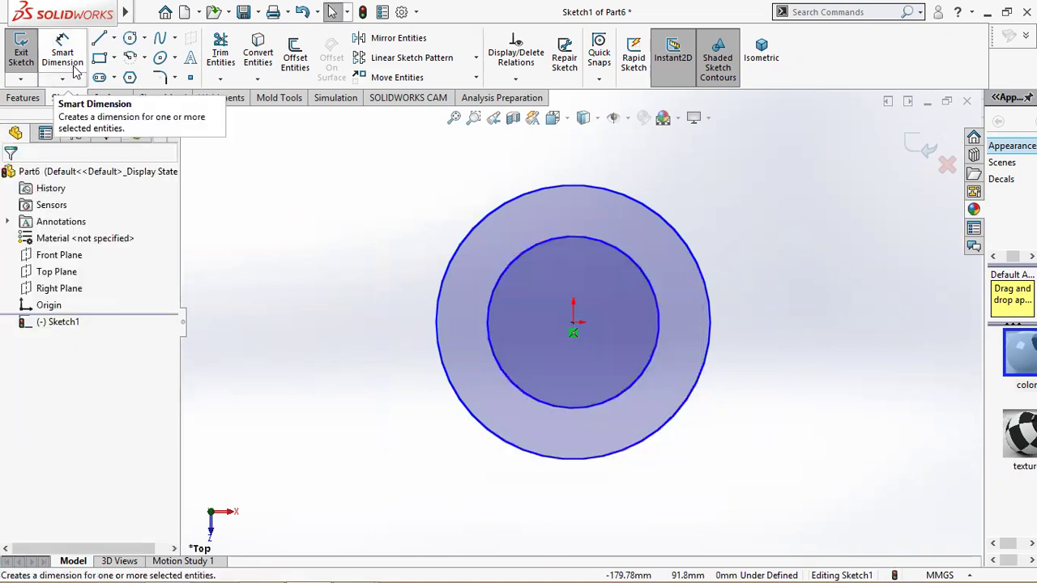
# - Dimension the outer circle at Ø100 mm and the inner circle at Ø60 mm
pyautogui.click(272, 567)
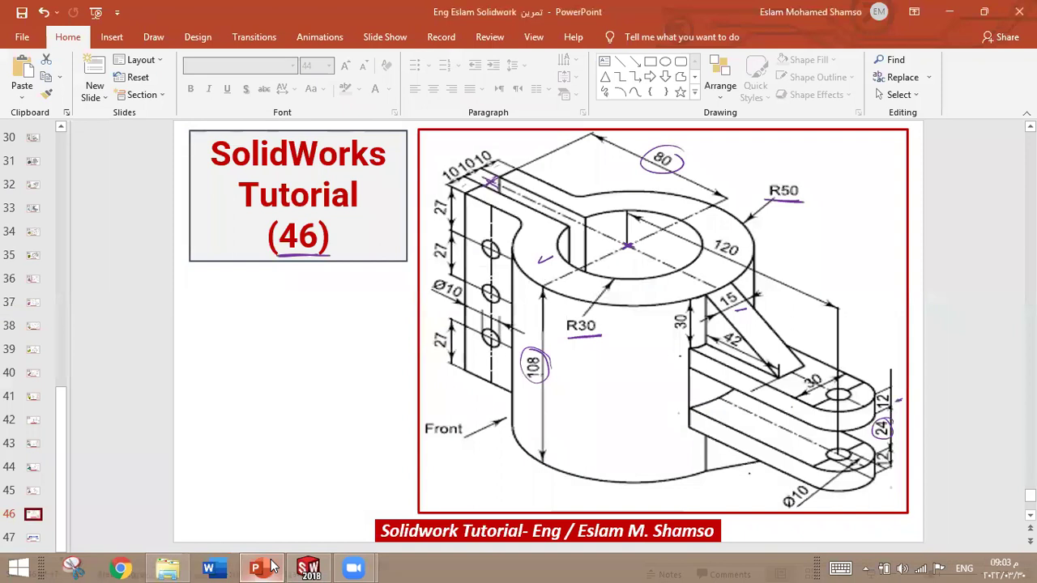
pyautogui.click(272, 567)
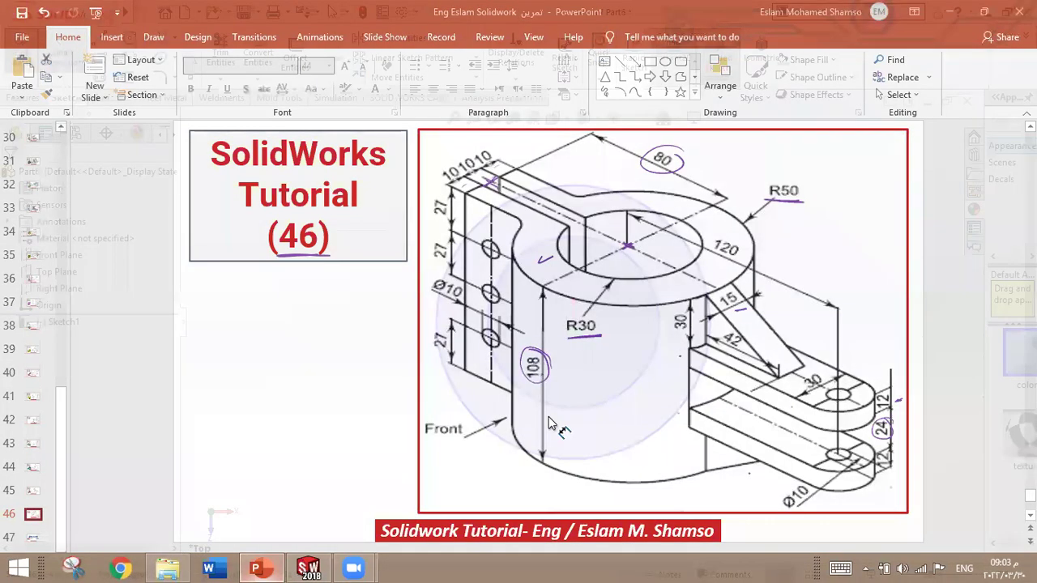
pyautogui.click(496, 443)
pyautogui.click(442, 452)
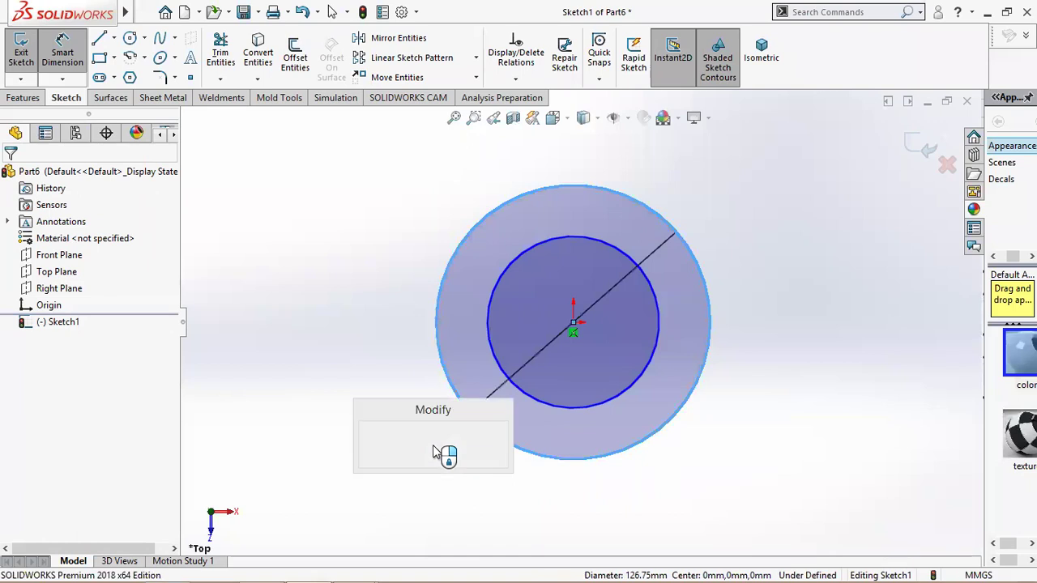
pyautogui.write('100')
pyautogui.press('Return')
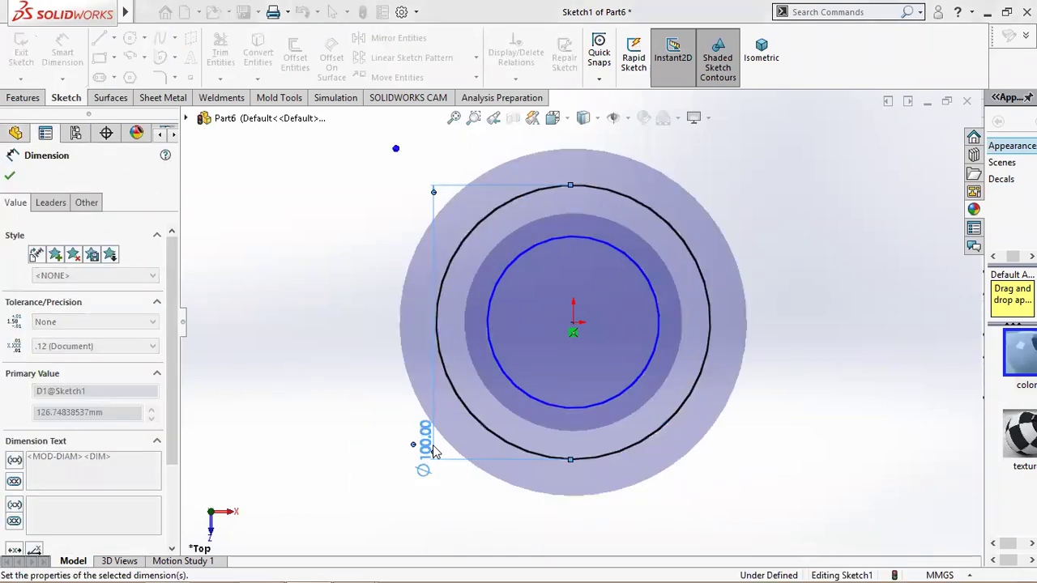
pyautogui.click(599, 415)
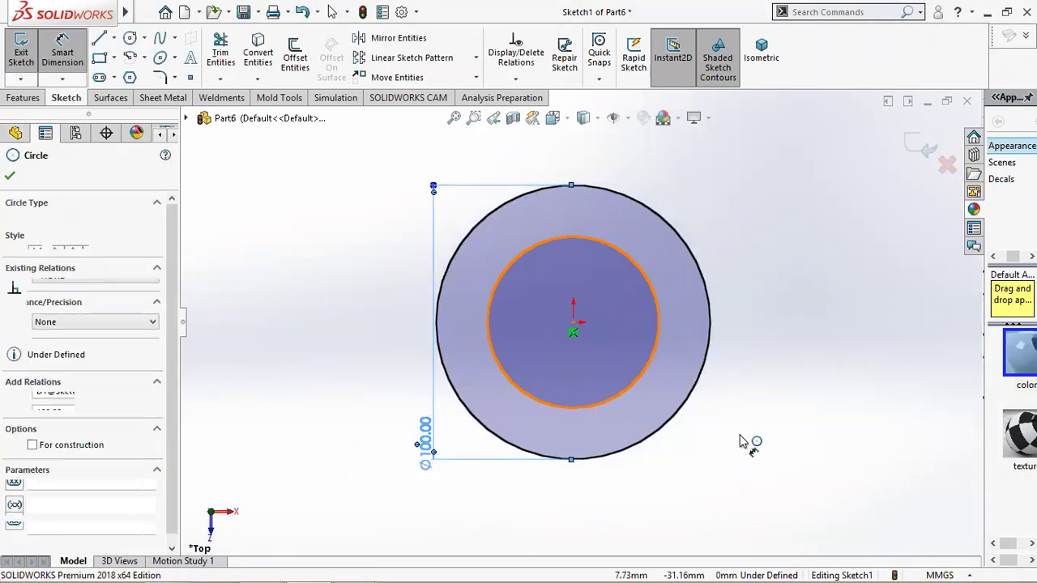
pyautogui.click(742, 441)
pyautogui.press('Return')
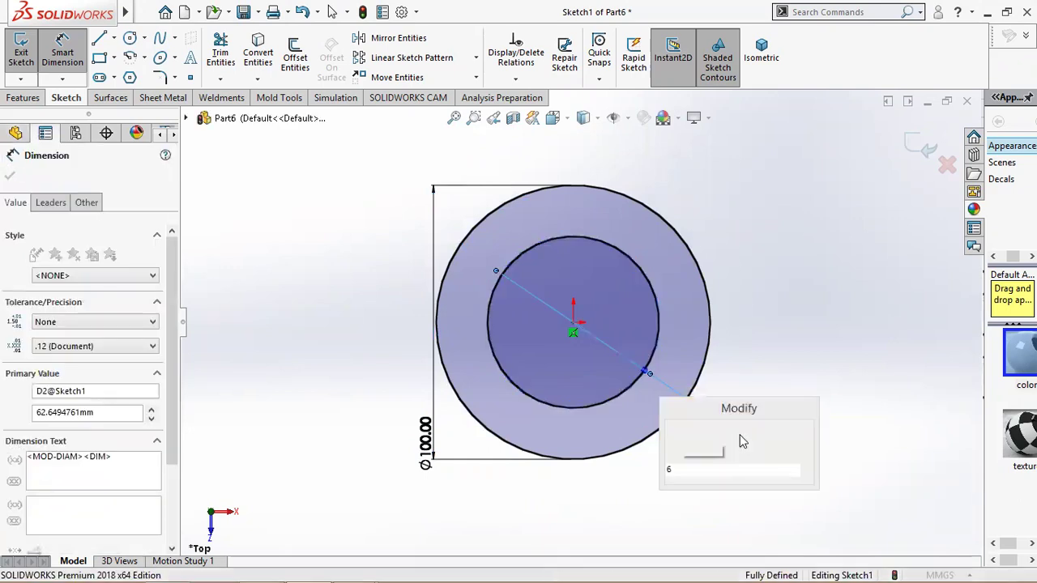
pyautogui.click(9, 175)
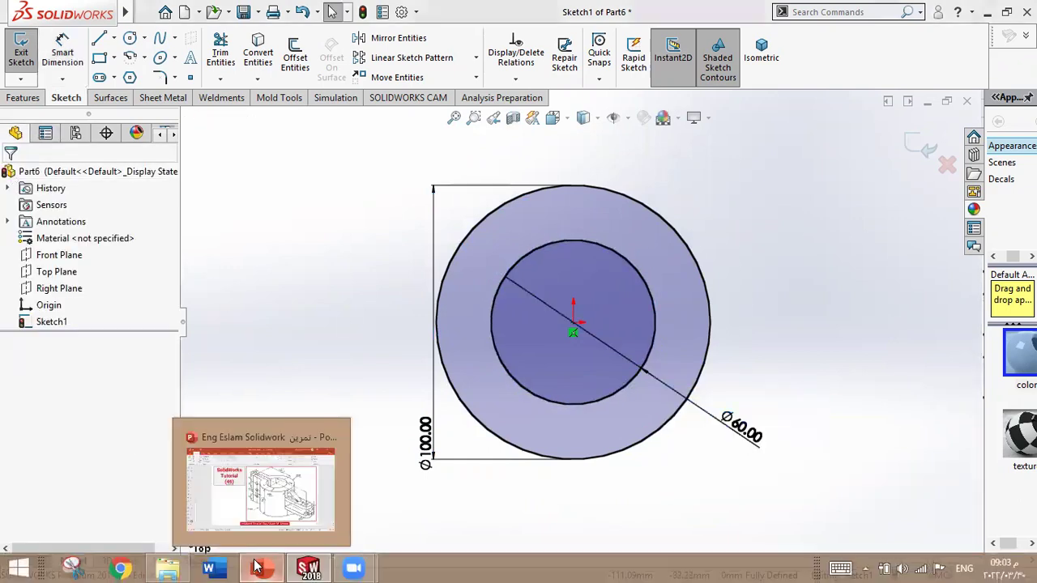
# - Bring the PowerPoint reference drawing back up
pyautogui.click(255, 572)
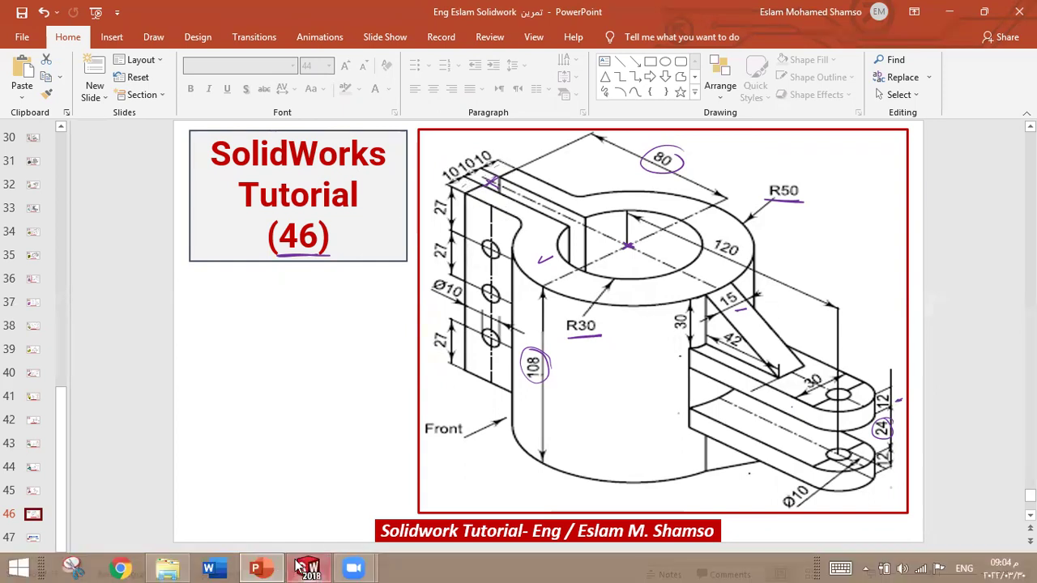
pyautogui.click(267, 567)
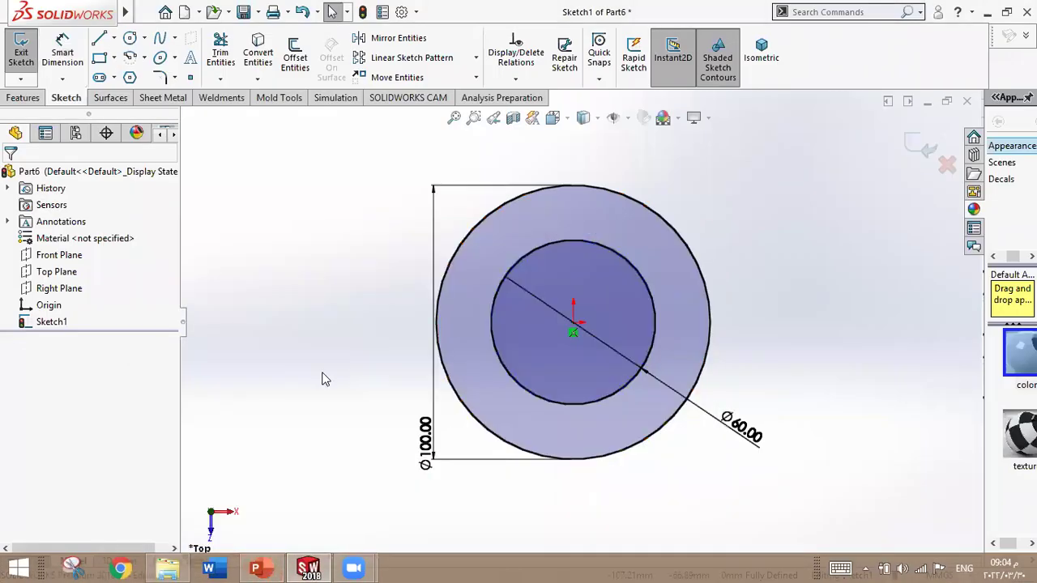
pyautogui.click(267, 567)
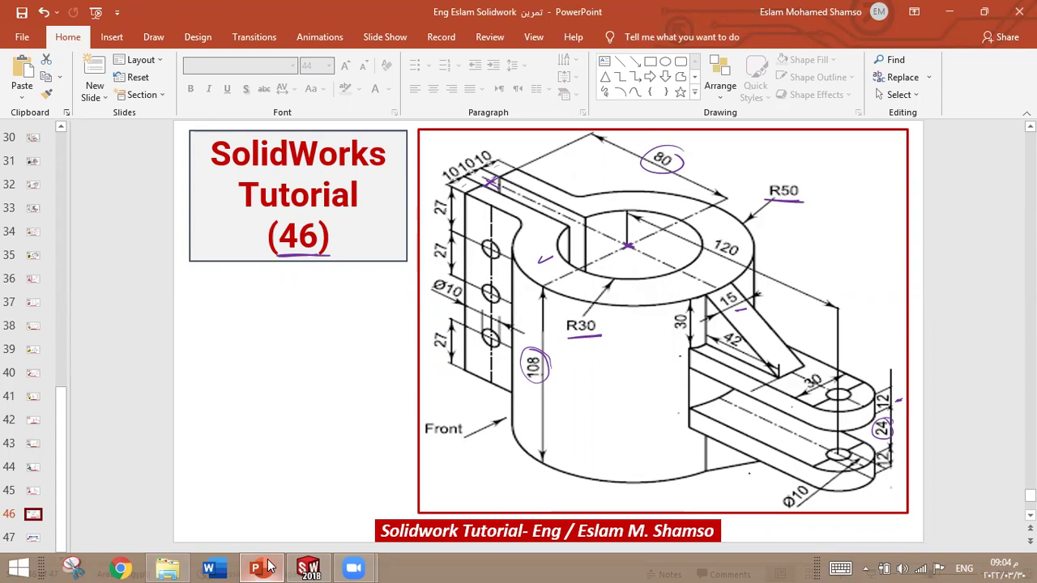
# - Draw the upper tab outline from the outer circle leftward and back to the inner circle
pyautogui.click(267, 567)
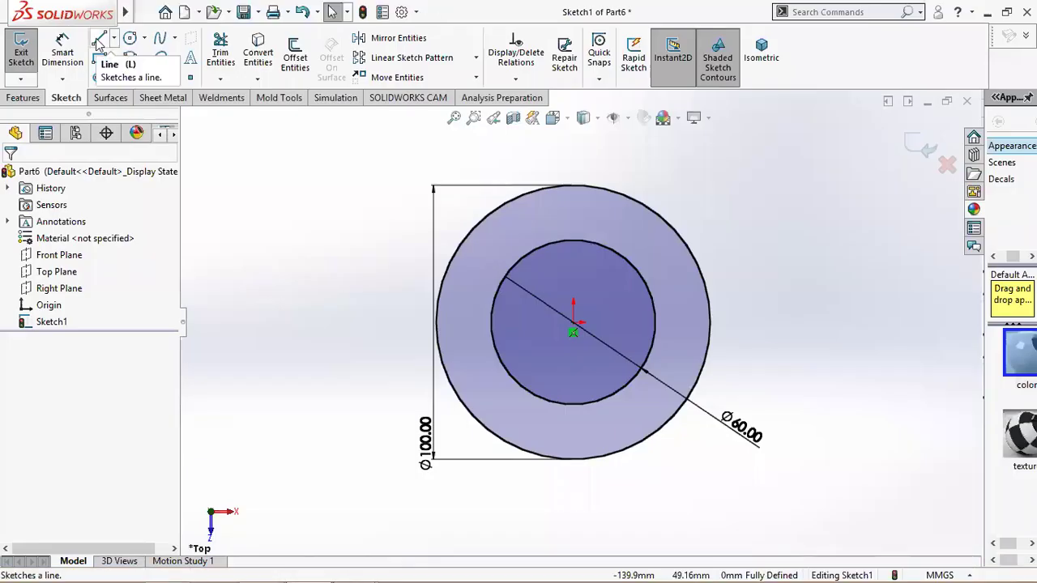
pyautogui.click(100, 38)
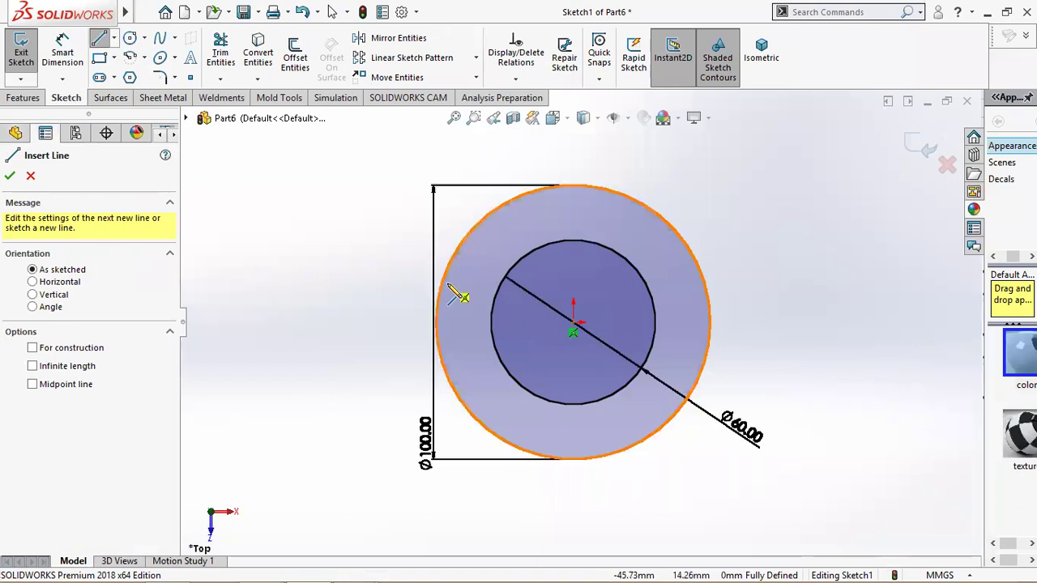
pyautogui.click(450, 265)
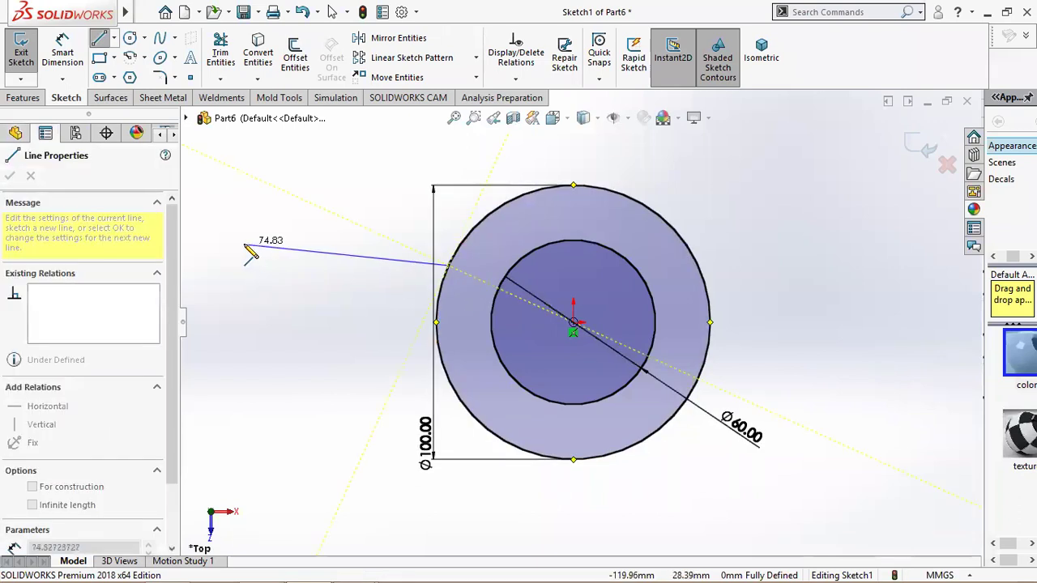
pyautogui.click(286, 265)
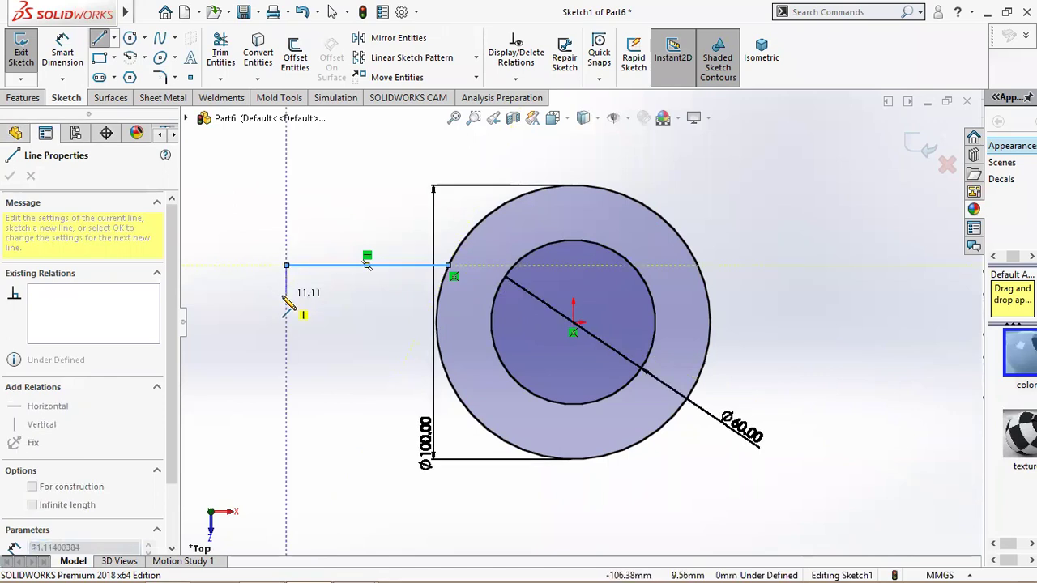
pyautogui.click(286, 295)
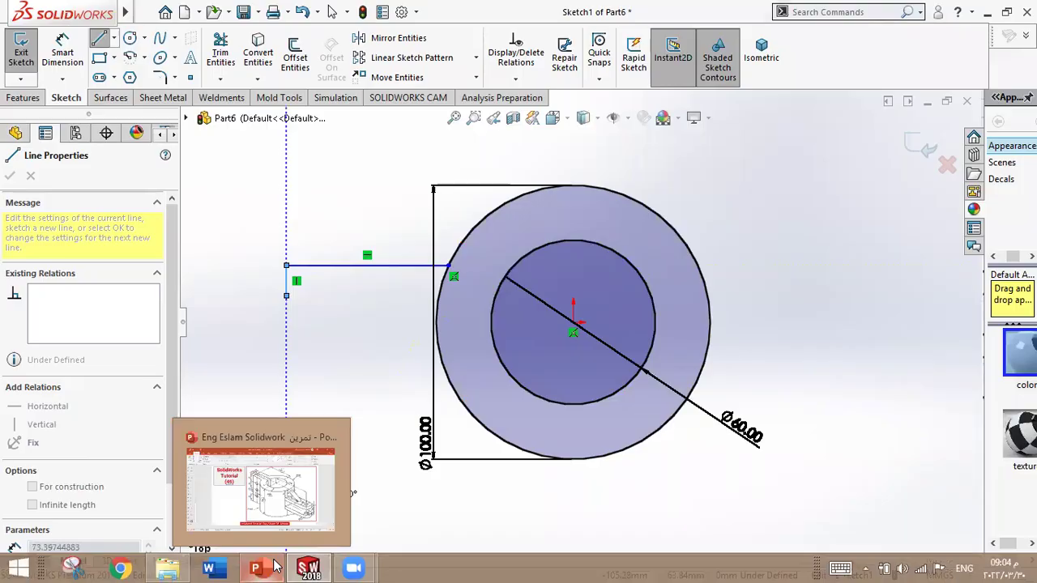
pyautogui.click(273, 567)
pyautogui.click(273, 567)
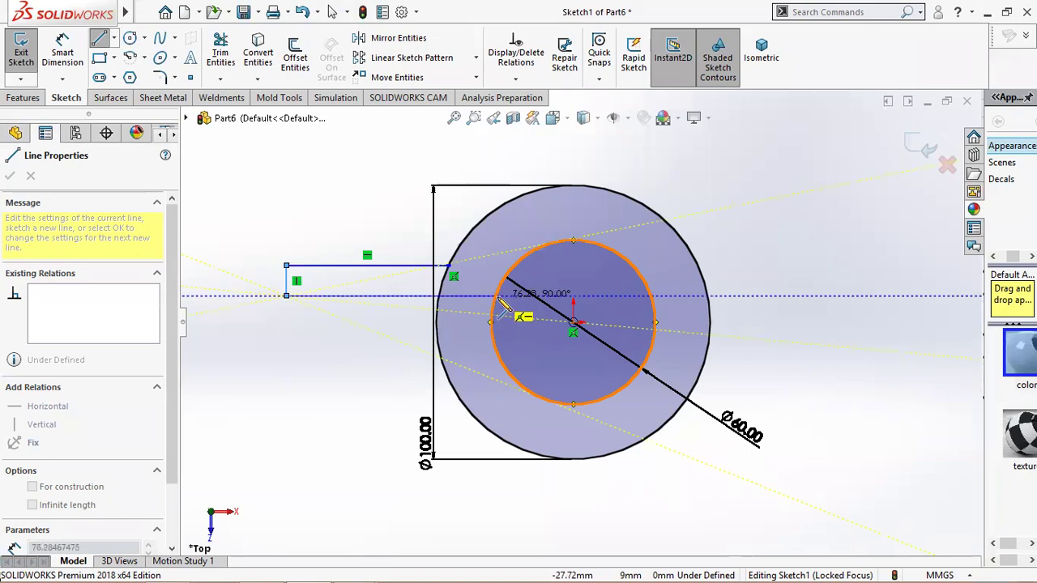
pyautogui.click(499, 296)
pyautogui.rightClick(503, 295)
pyautogui.click(534, 308)
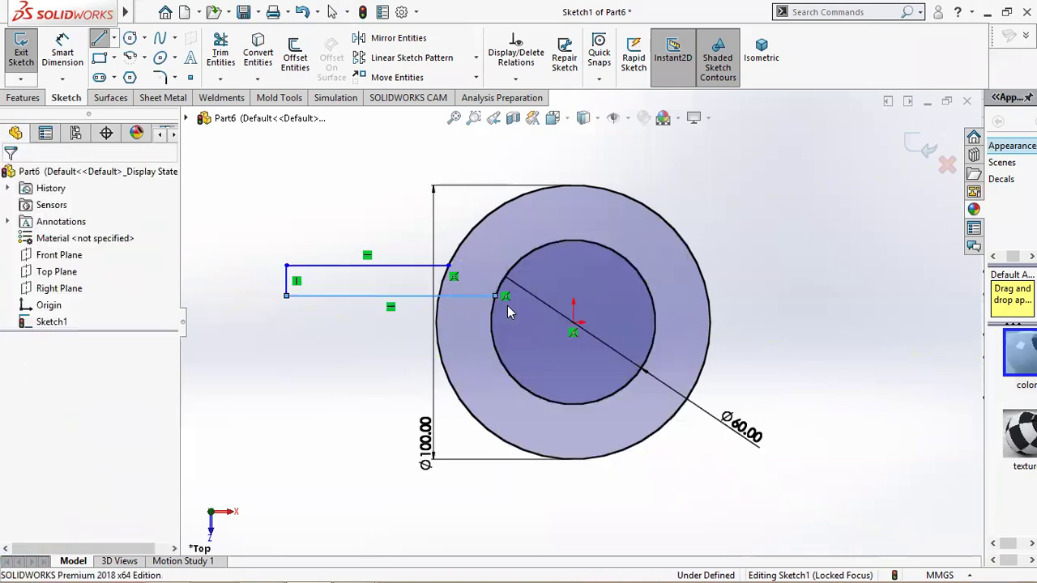
# - Draw the parallel lower tab outline from the outer circle leftward to the inner circle
pyautogui.click(99, 38)
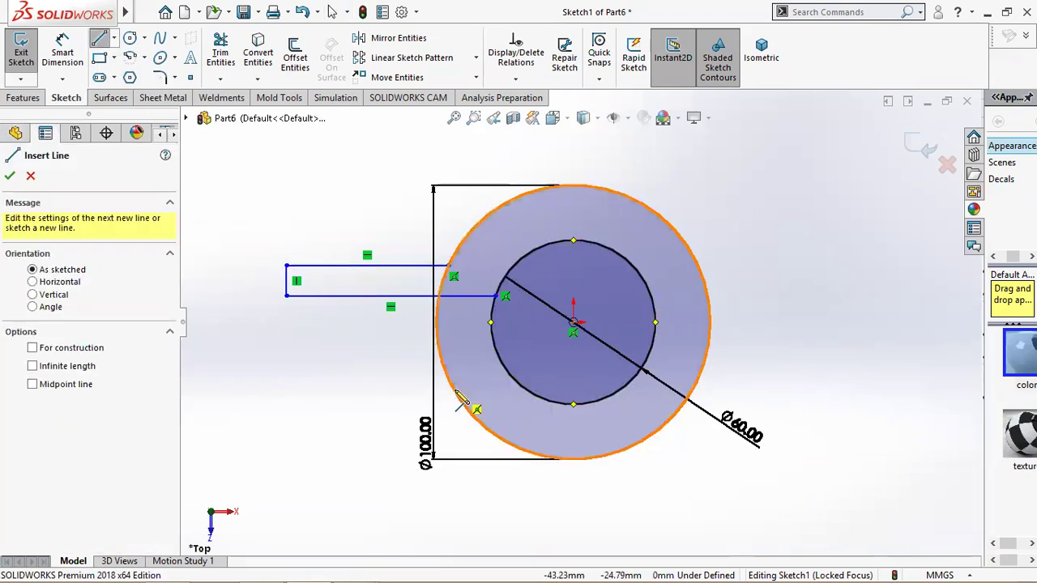
pyautogui.click(574, 459)
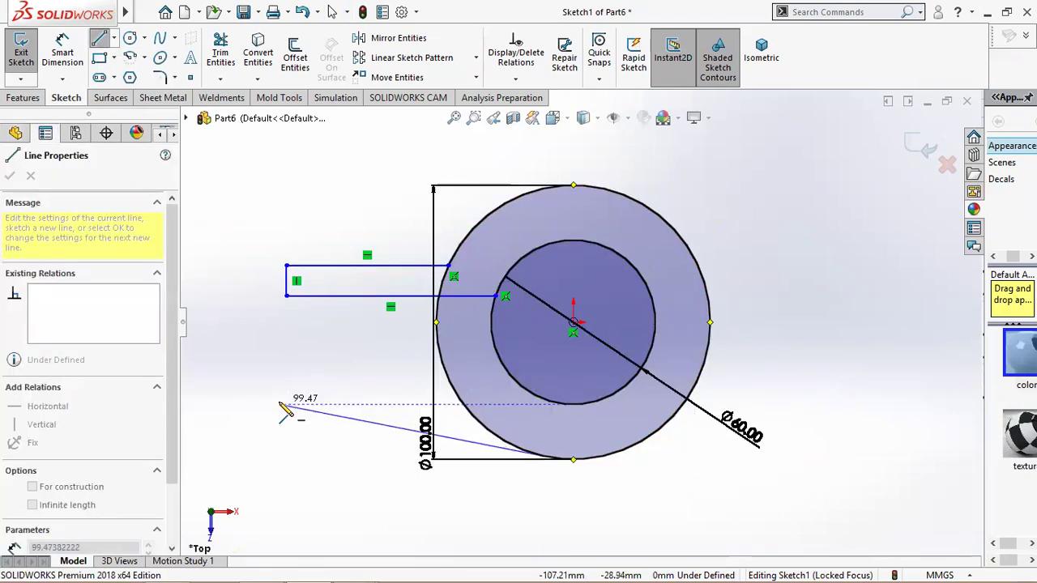
pyautogui.press('Escape')
pyautogui.click(99, 38)
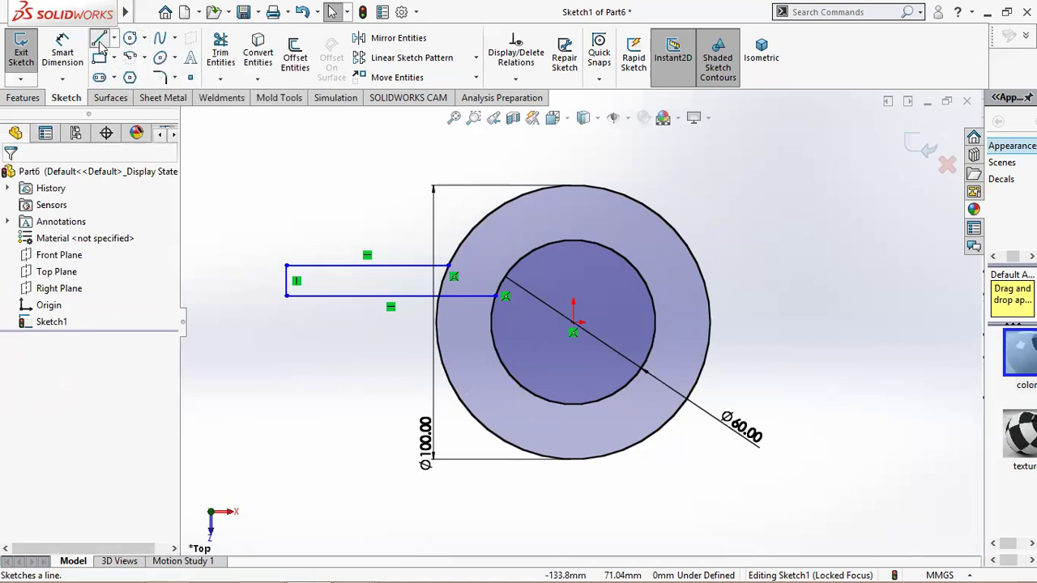
pyautogui.click(463, 421)
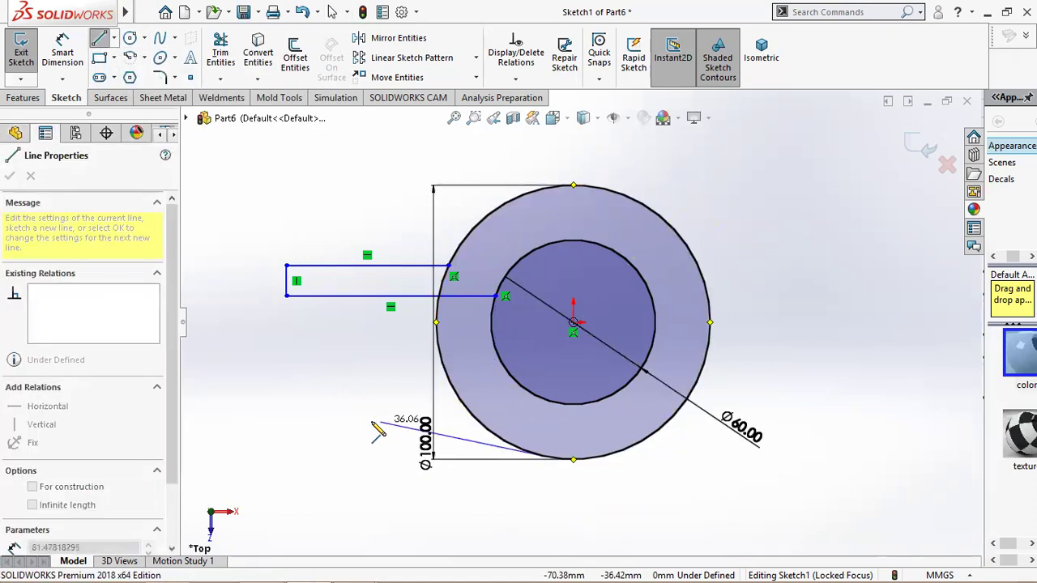
pyautogui.press('Escape')
pyautogui.press('Escape')
pyautogui.click(99, 39)
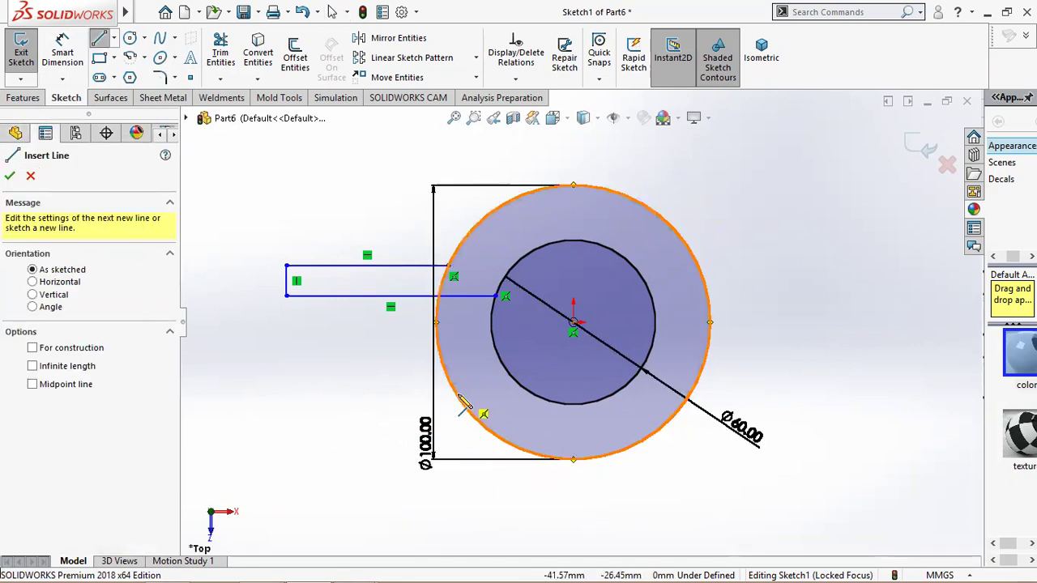
pyautogui.click(458, 397)
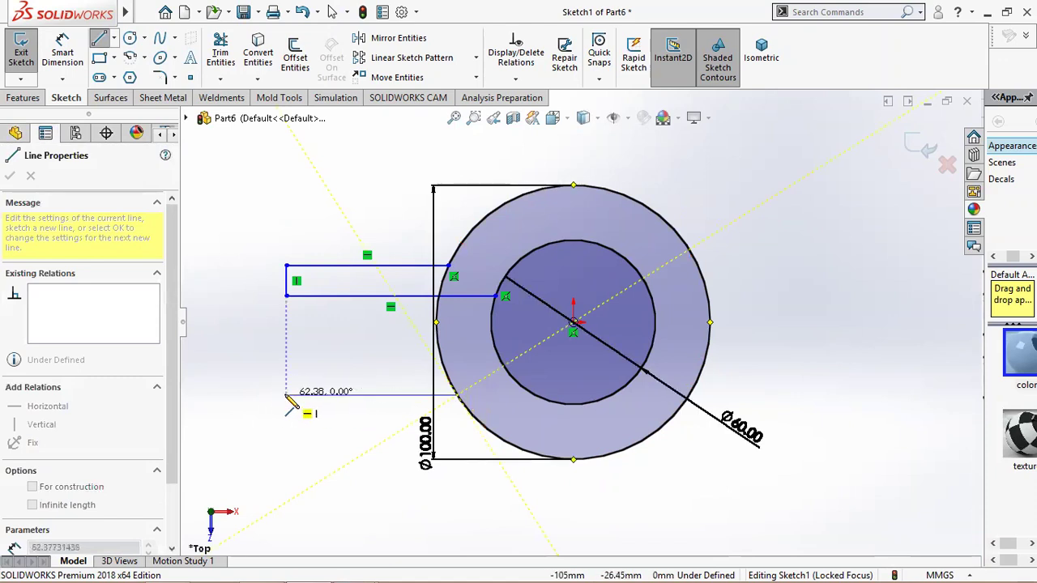
pyautogui.click(286, 395)
pyautogui.click(286, 357)
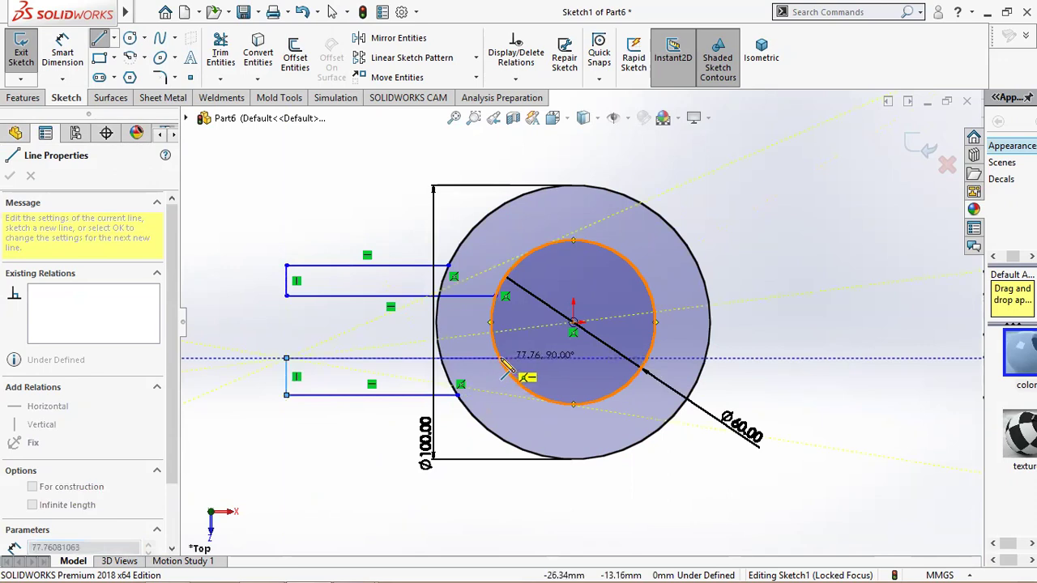
pyautogui.click(502, 357)
pyautogui.rightClick(504, 362)
pyautogui.click(539, 391)
pyautogui.press('Escape')
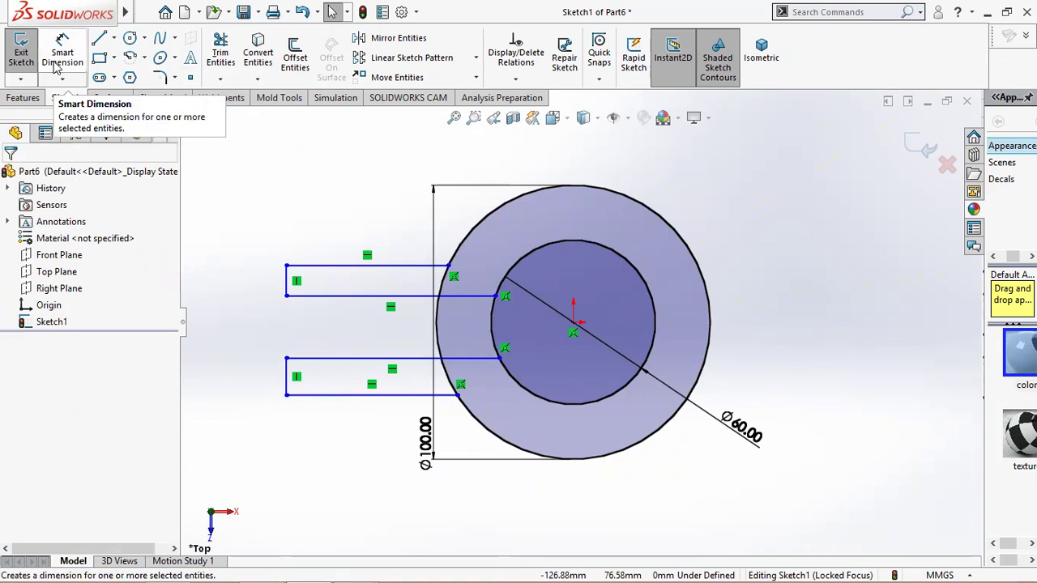
# - Try a tangent relation between the upper tab line and outer circle, then undo it
pyautogui.click(330, 265)
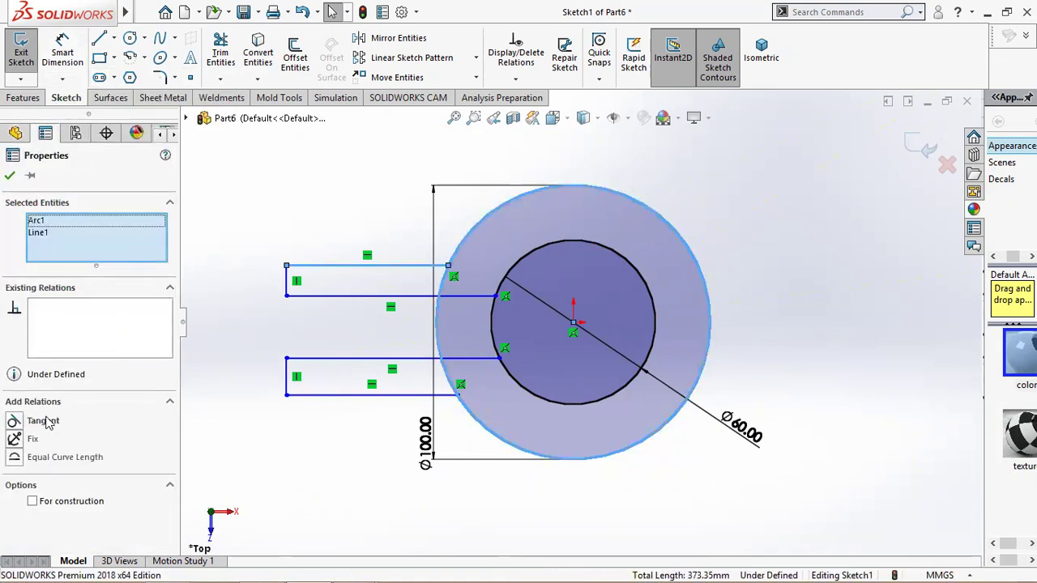
pyautogui.click(16, 421)
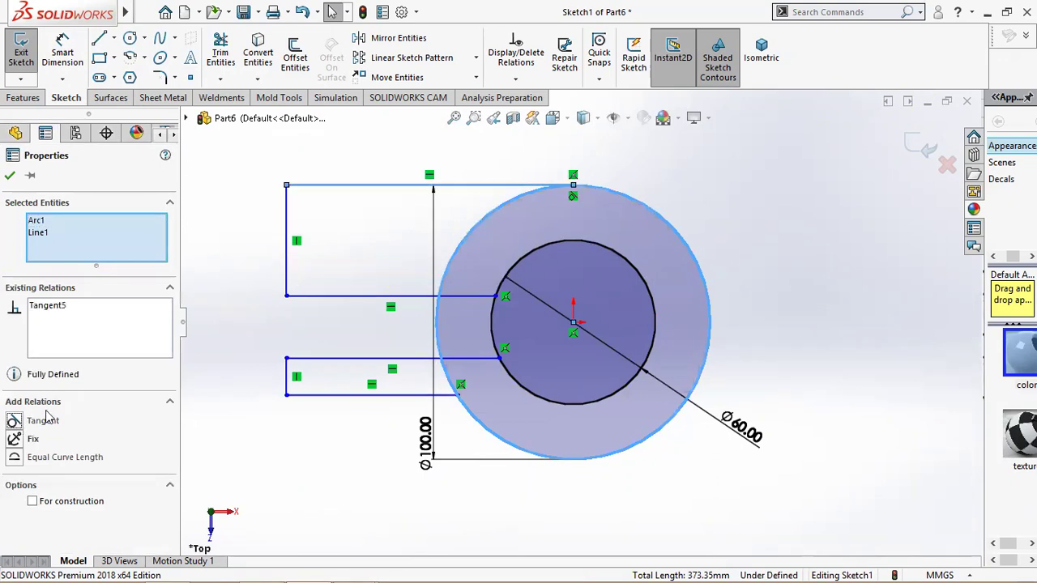
pyautogui.hotkey('ctrl', 'z')
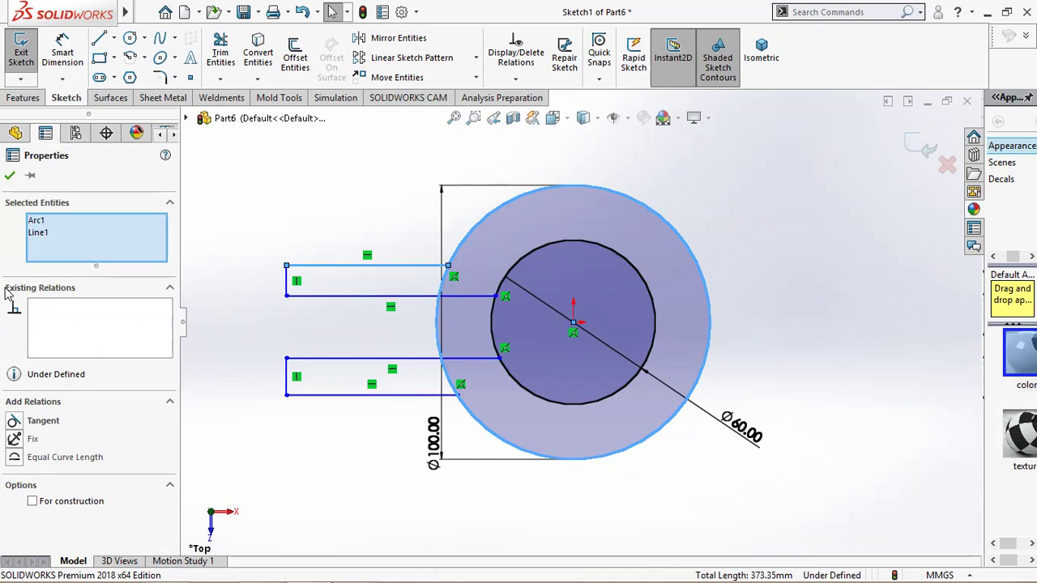
pyautogui.click(12, 177)
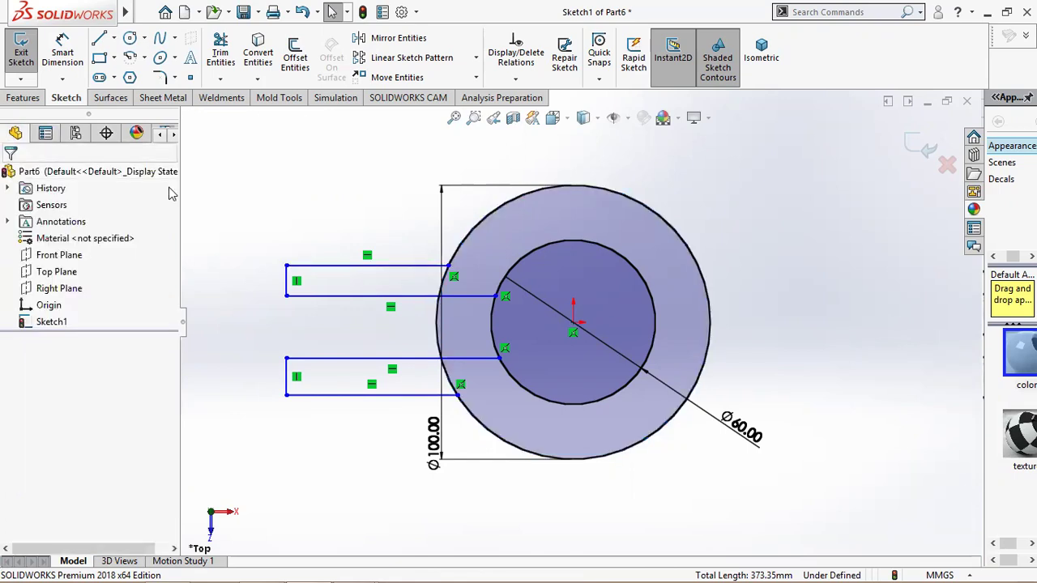
# - Trim the inner and outer circle arcs between the two tabs
pyautogui.click(220, 53)
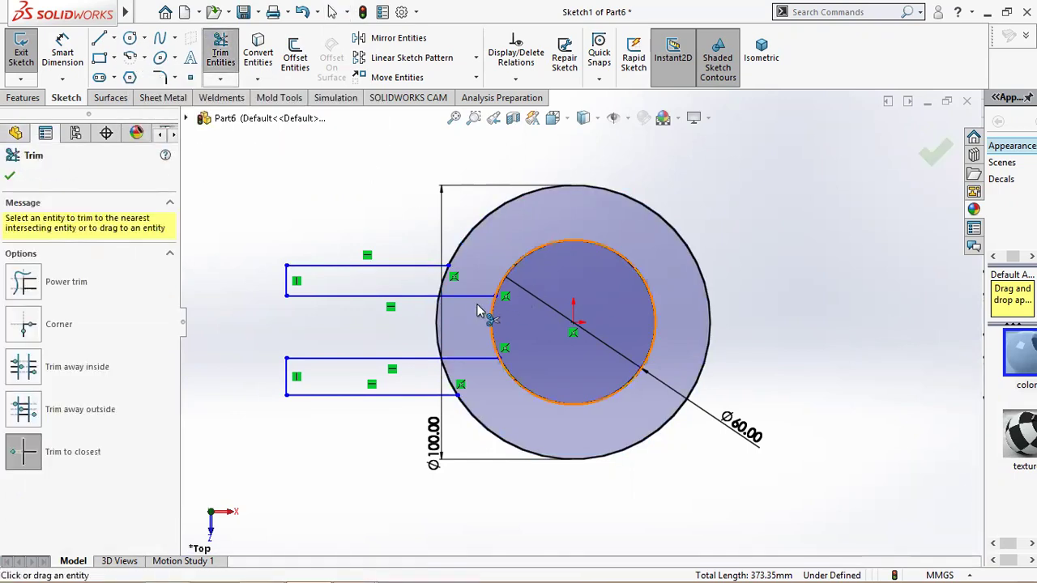
pyautogui.click(491, 324)
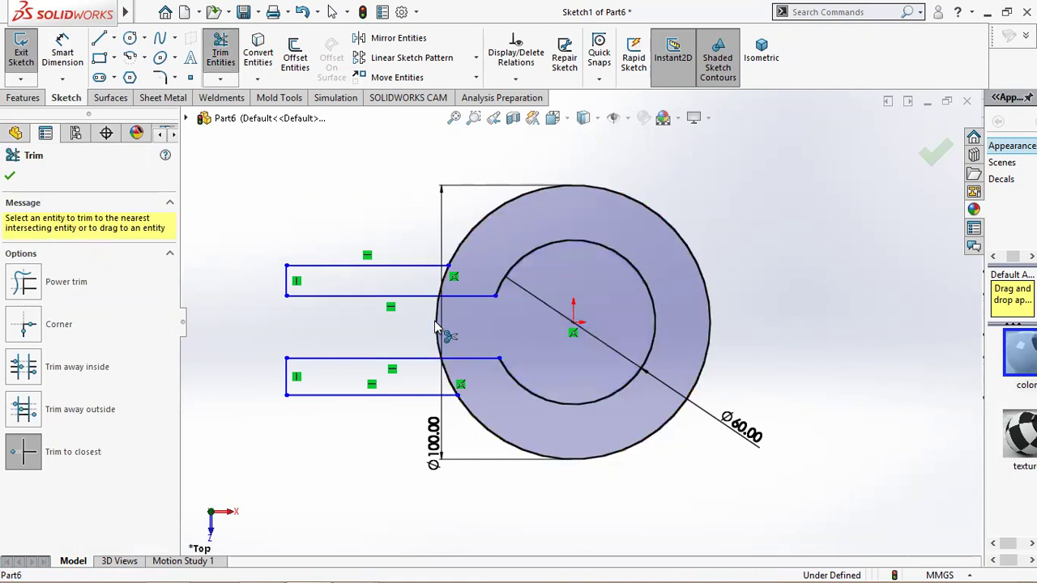
pyautogui.click(435, 328)
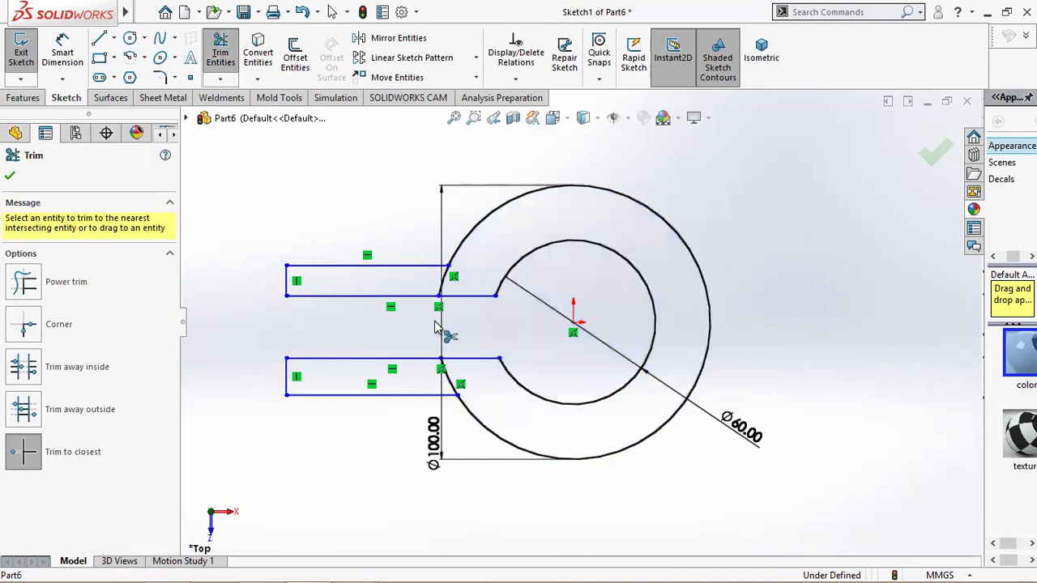
pyautogui.click(482, 360)
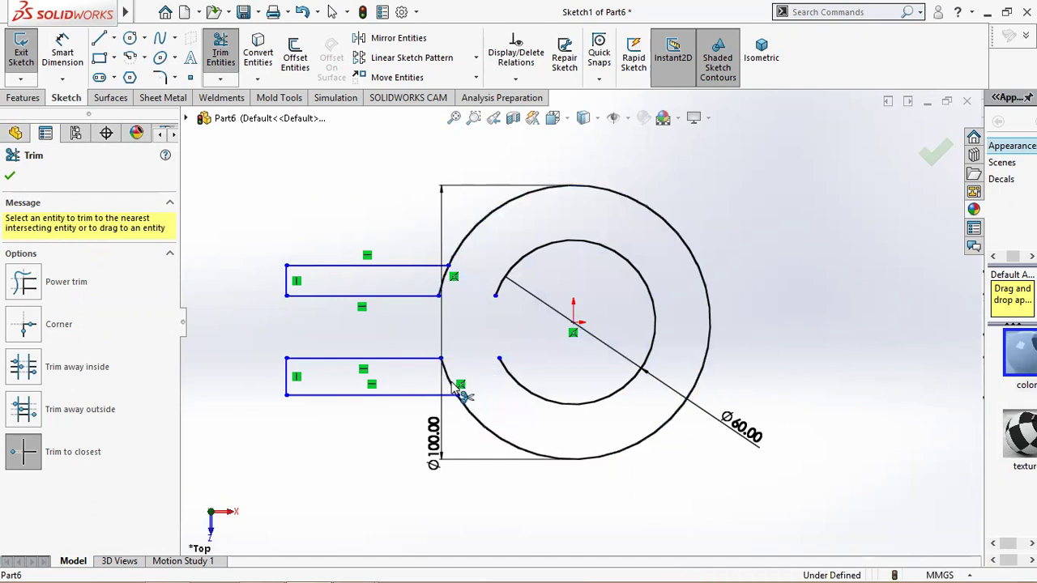
pyautogui.click(445, 293)
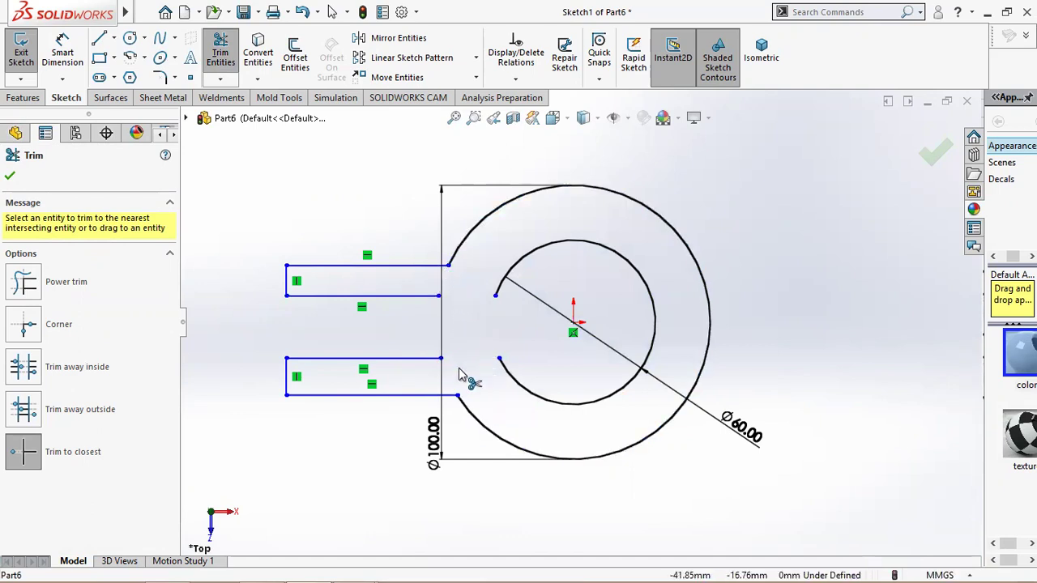
pyautogui.hotkey('ctrl', 'z')
pyautogui.hotkey('ctrl', 'z')
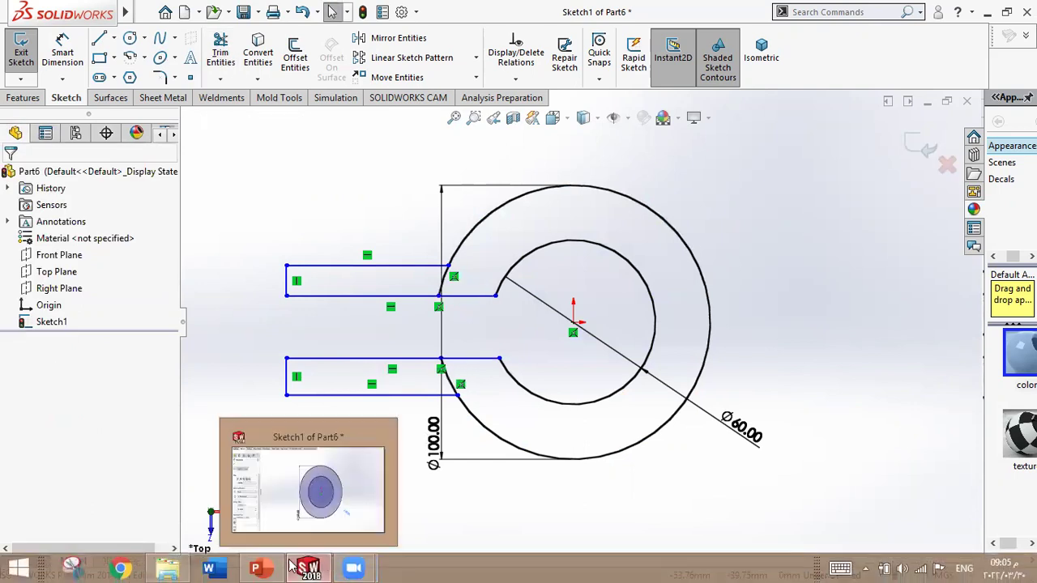
# - Trim the outer arc pieces lying inside the upper and lower tabs
pyautogui.click(273, 566)
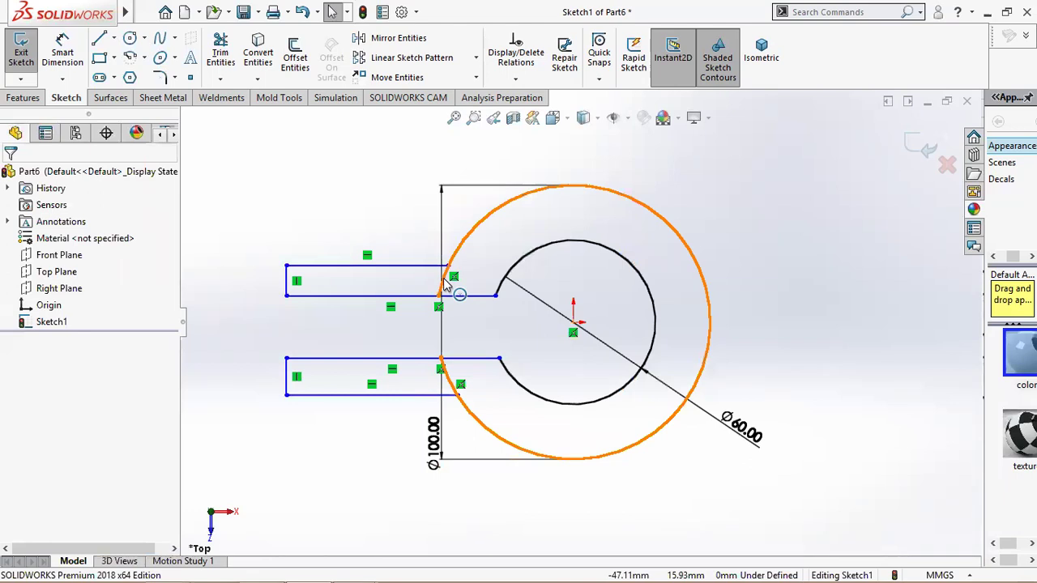
pyautogui.click(443, 286)
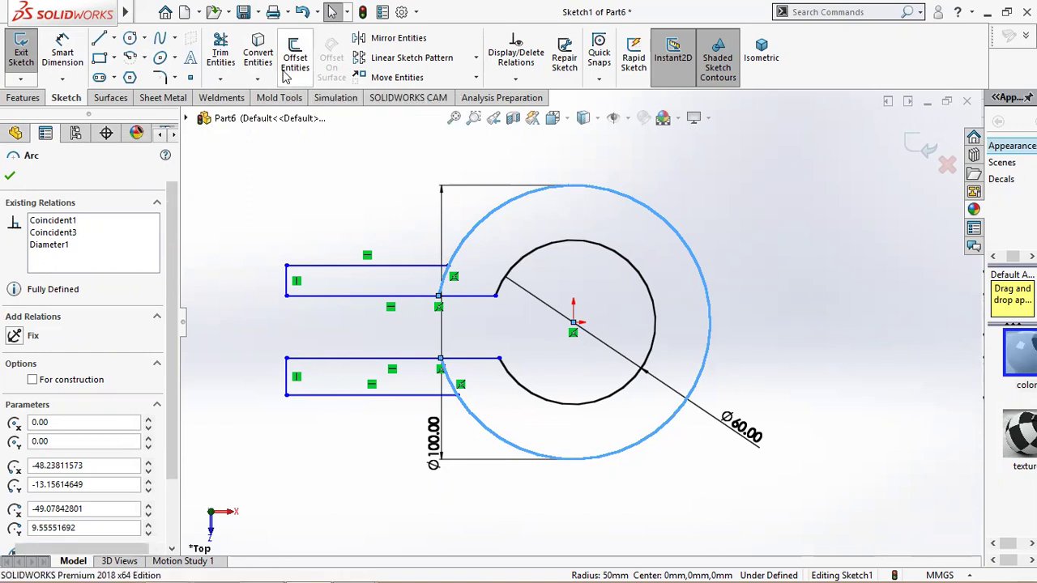
pyautogui.press('Escape')
pyautogui.click(220, 53)
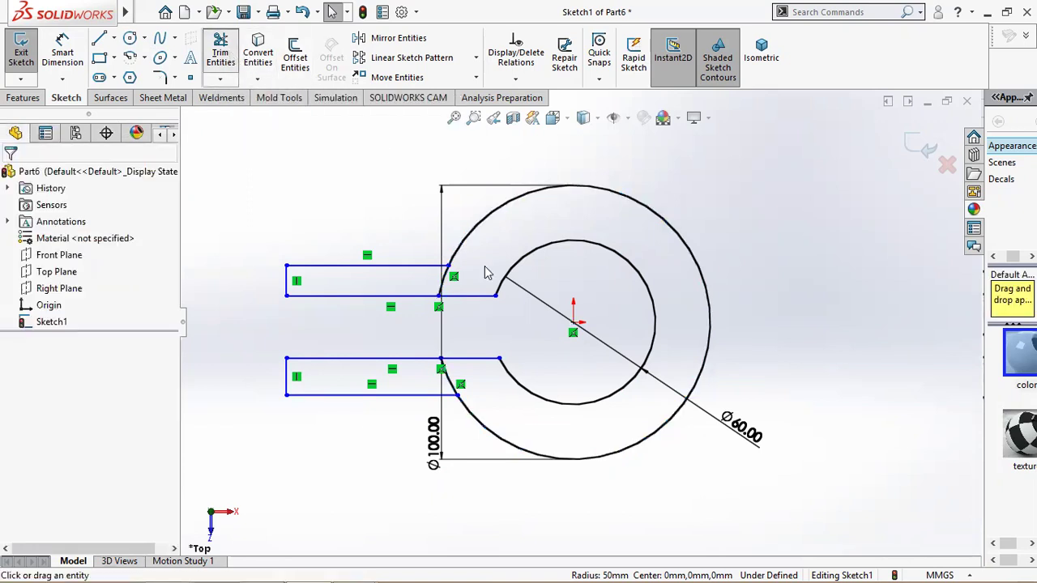
pyautogui.click(444, 280)
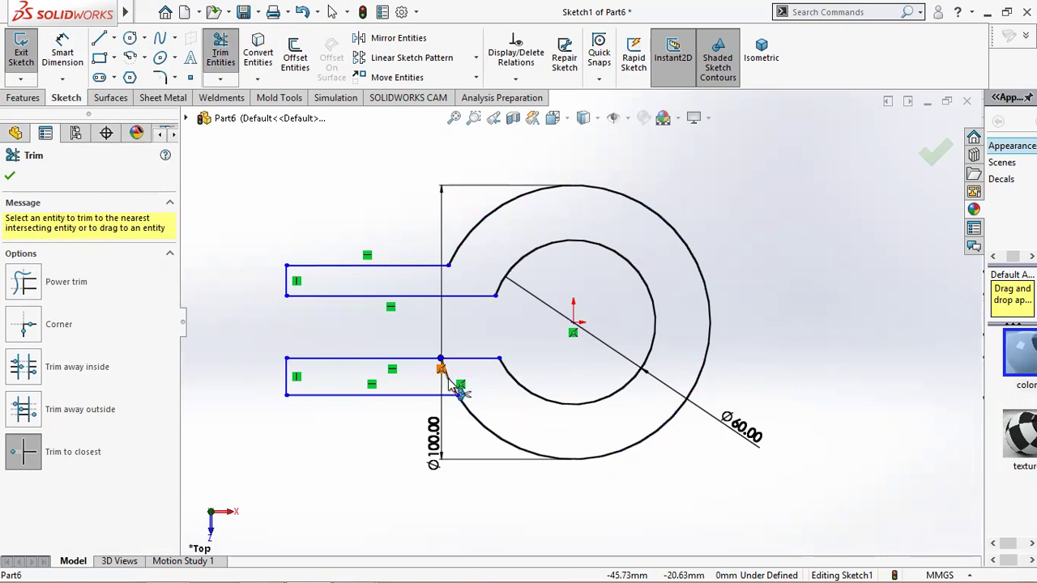
pyautogui.click(448, 384)
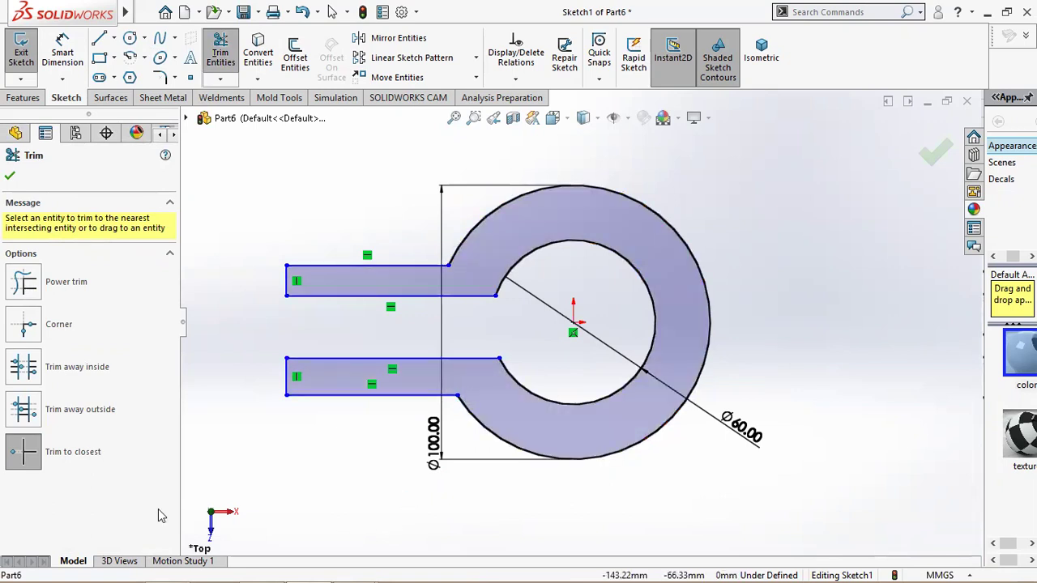
pyautogui.click(252, 567)
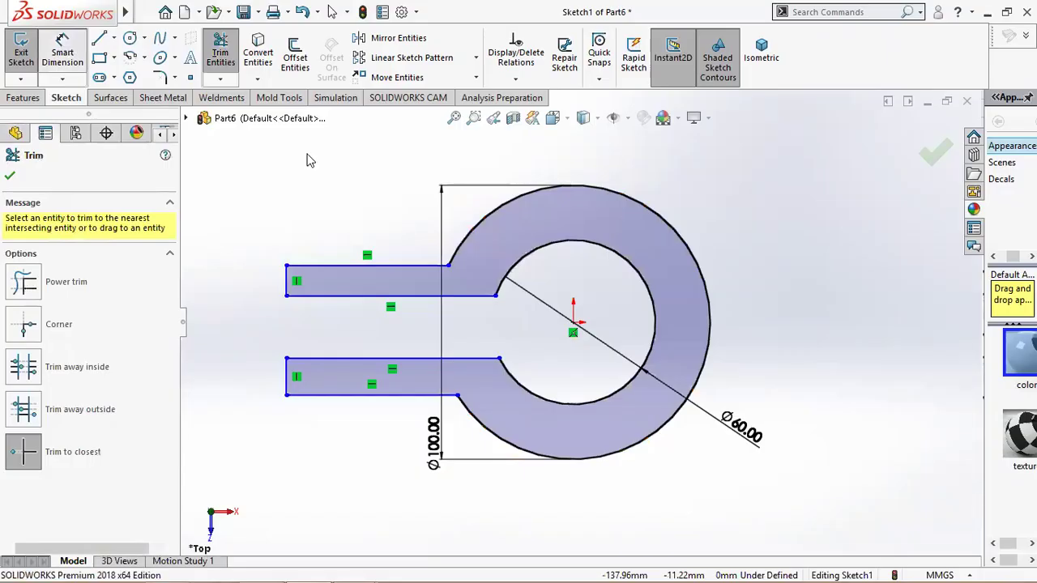
pyautogui.press('Escape')
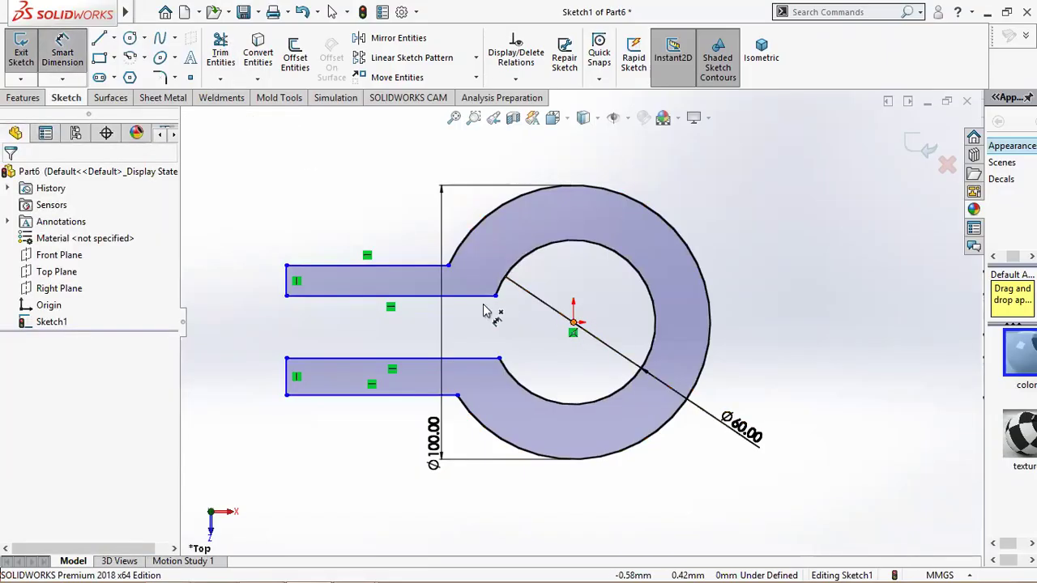
# - Dimension the upper tab's end 80 mm from the circle centre
pyautogui.click(288, 266)
pyautogui.click(573, 322)
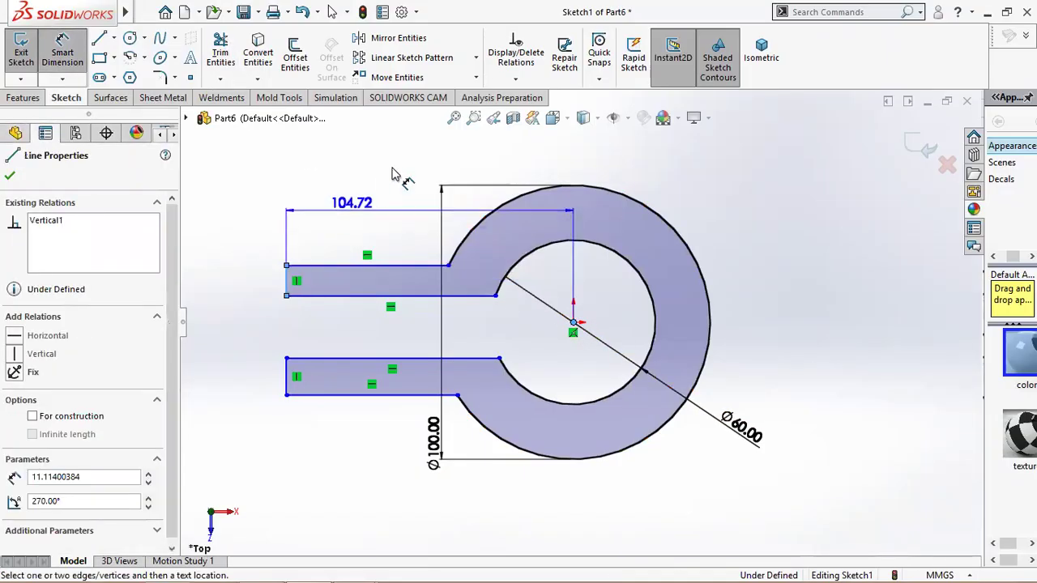
pyautogui.click(408, 146)
pyautogui.write('80')
pyautogui.press('Return')
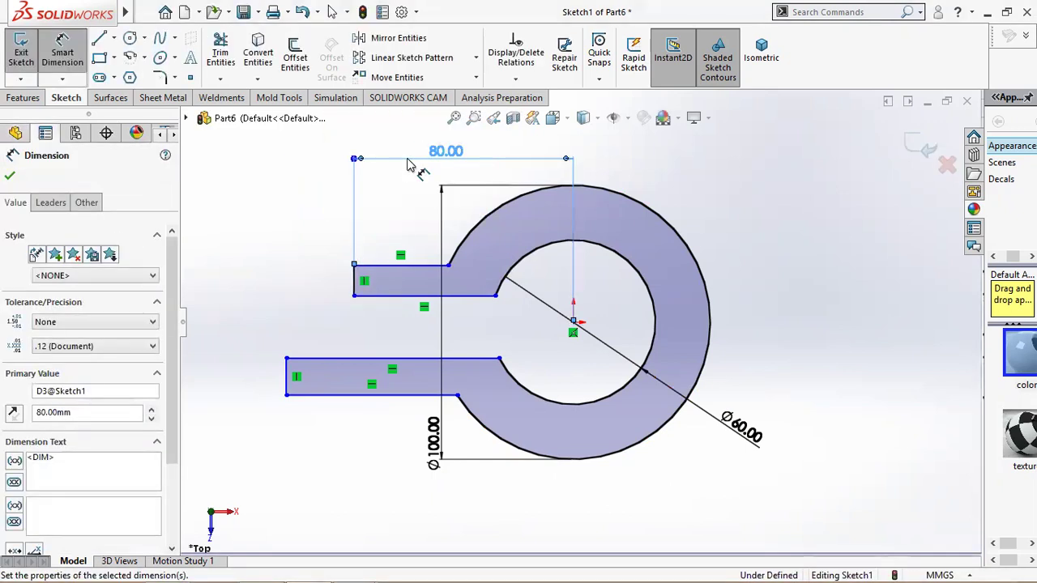
pyautogui.press('Escape')
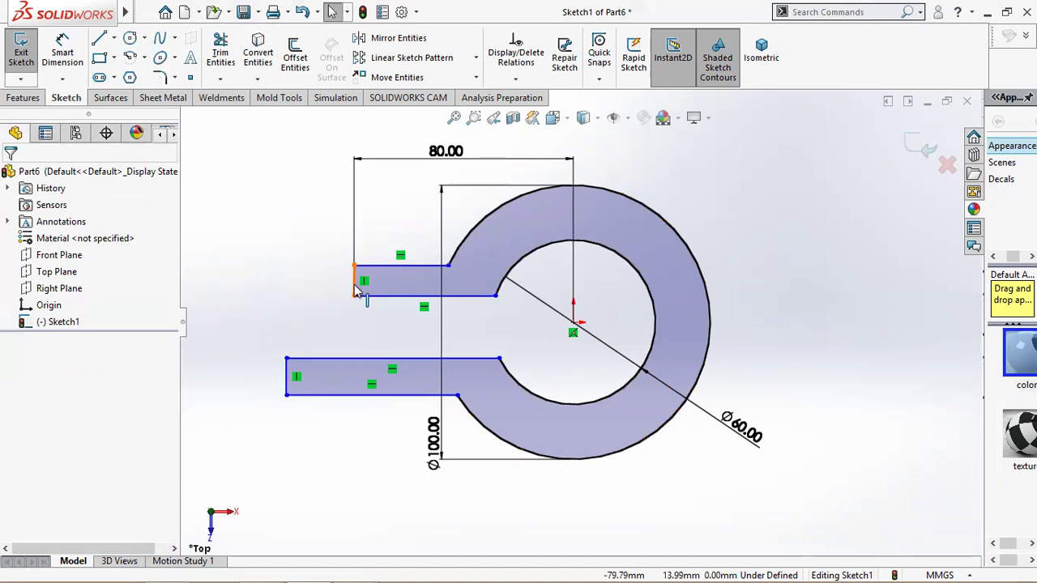
pyautogui.click(286, 390)
pyautogui.keyDown('ctrl'); pyautogui.click(286, 392); pyautogui.keyUp('ctrl')
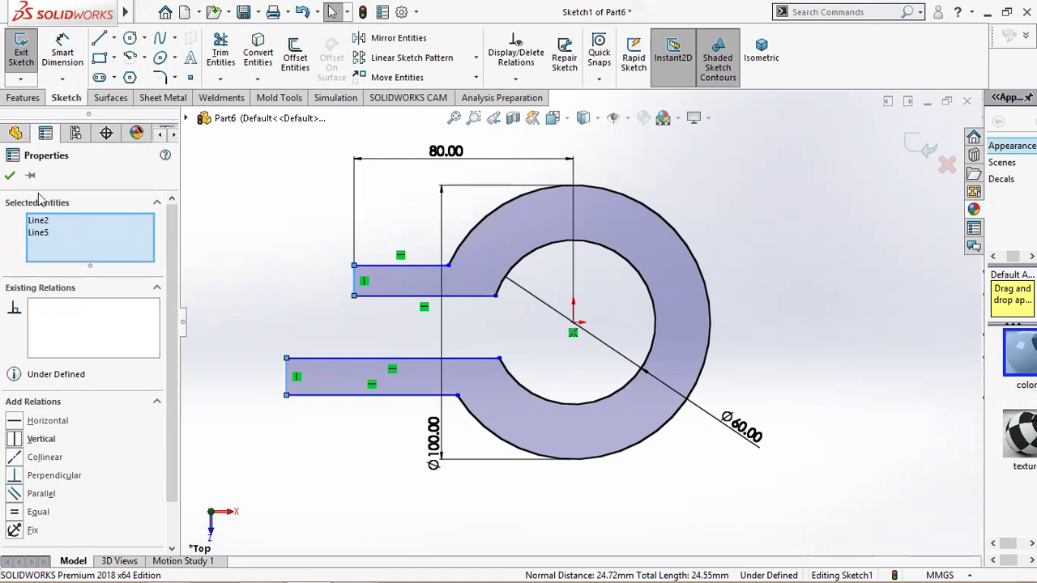
pyautogui.click(10, 178)
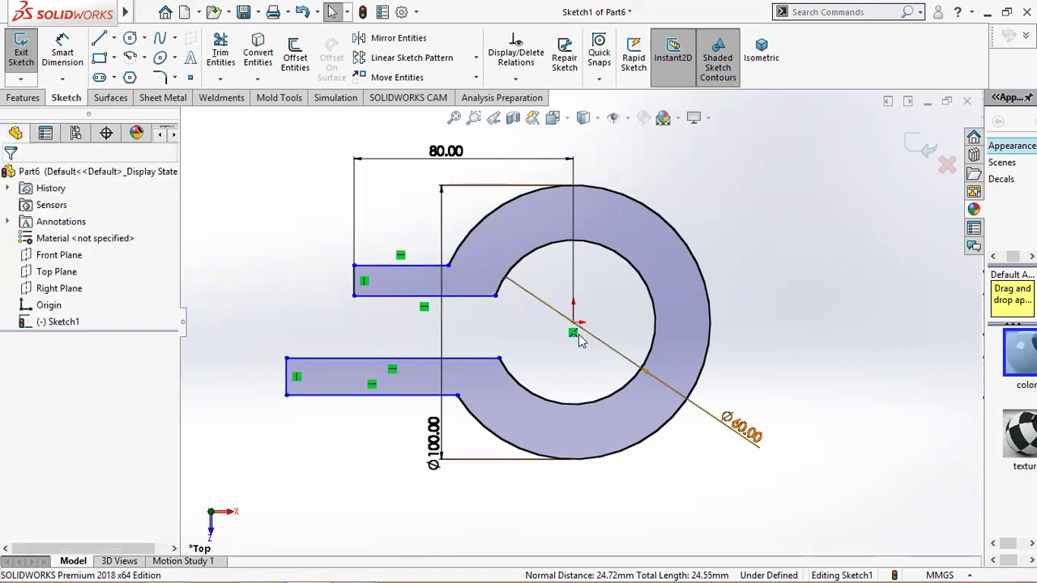
# - Dimension the lower tab's end 80 mm from the circle centre
pyautogui.click(77, 65)
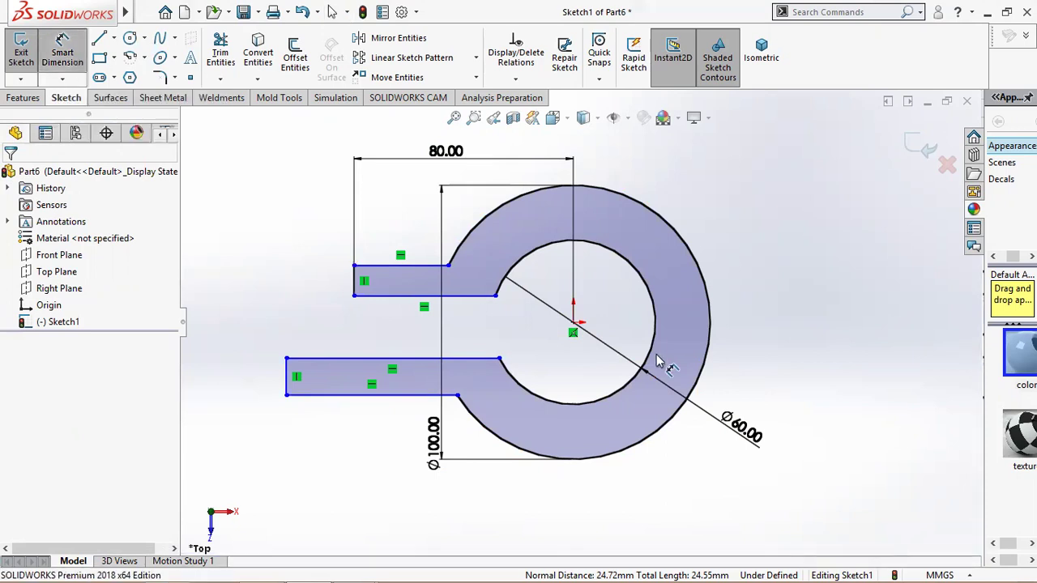
pyautogui.click(573, 326)
pyautogui.click(287, 380)
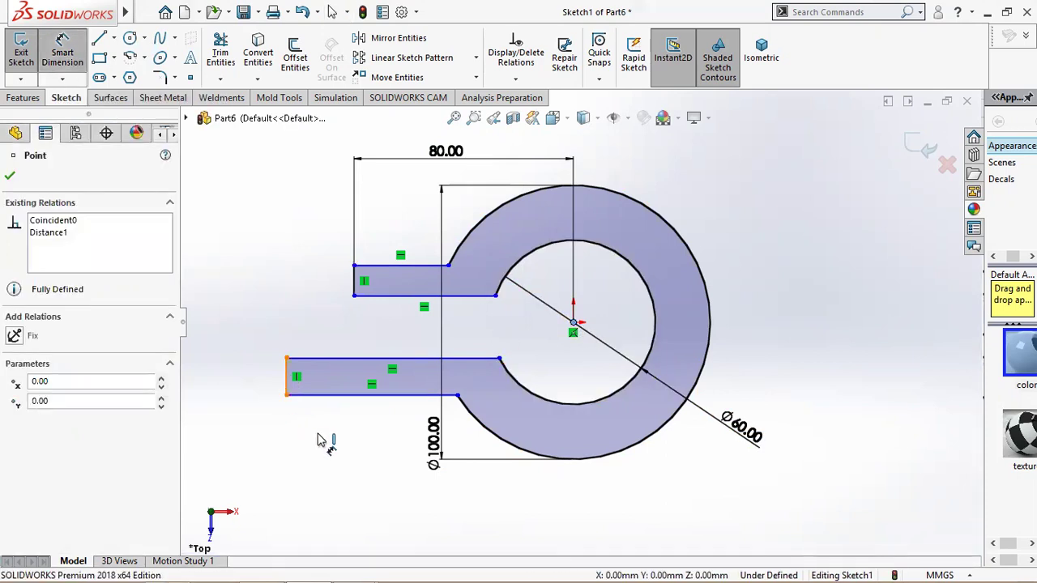
pyautogui.click(350, 462)
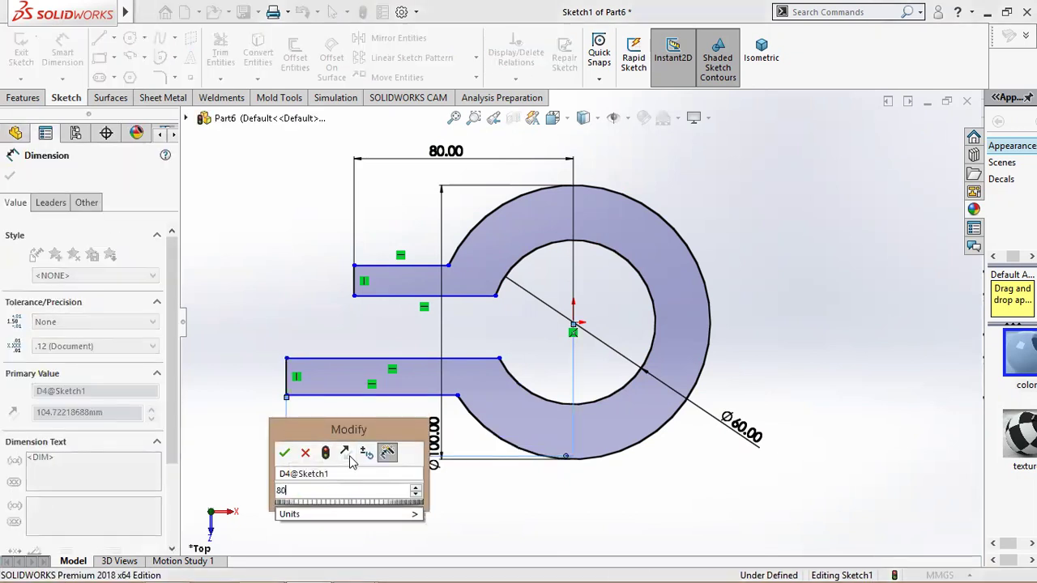
pyautogui.write('80')
pyautogui.press('Return')
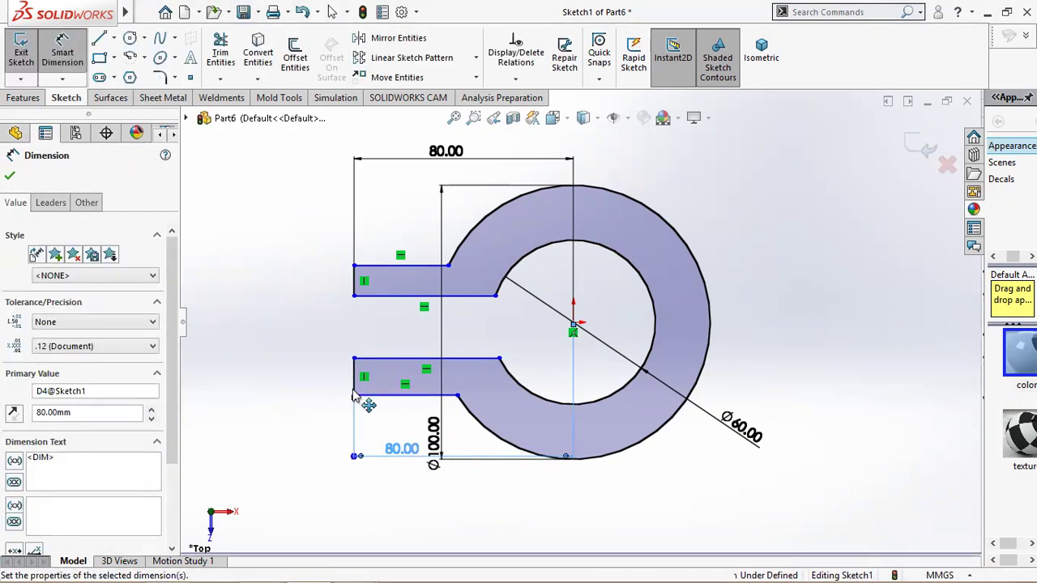
pyautogui.click(268, 567)
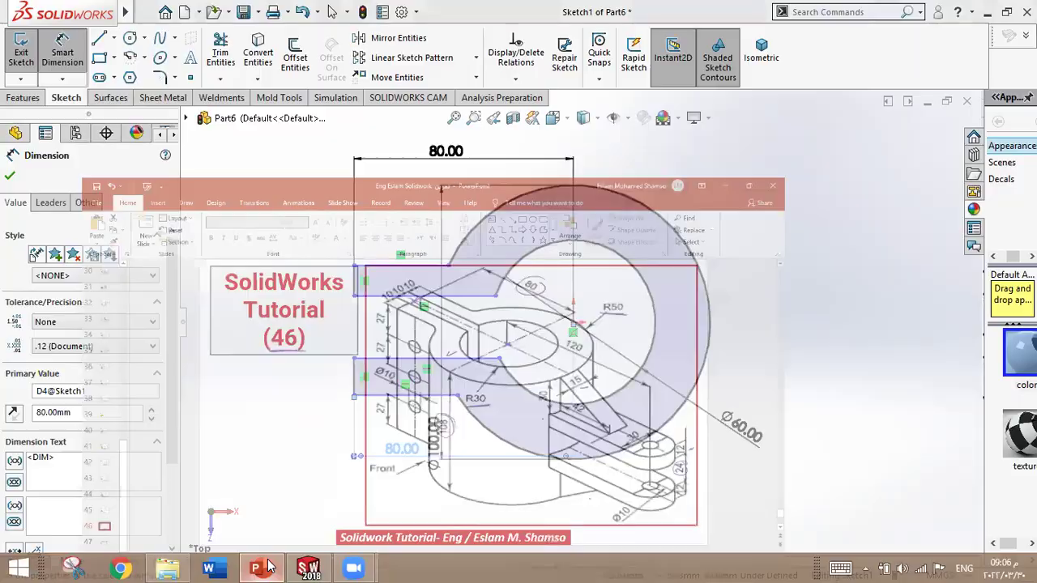
pyautogui.hotkey('alt', 'Tab')
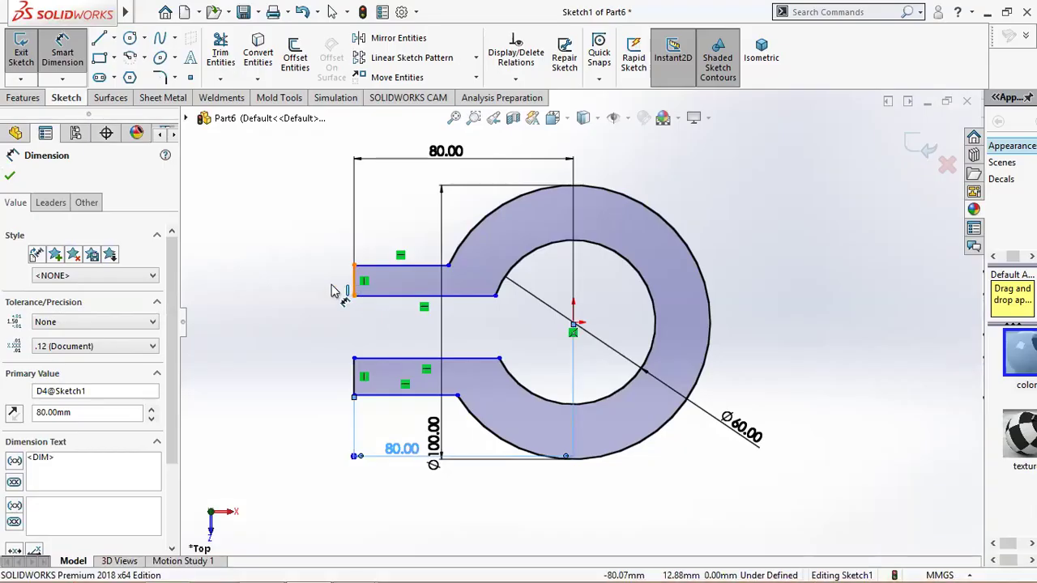
# - Set the upper tab's end edge to 10 mm and make both end edges equal
pyautogui.click(332, 285)
pyautogui.click(331, 285)
pyautogui.write('10')
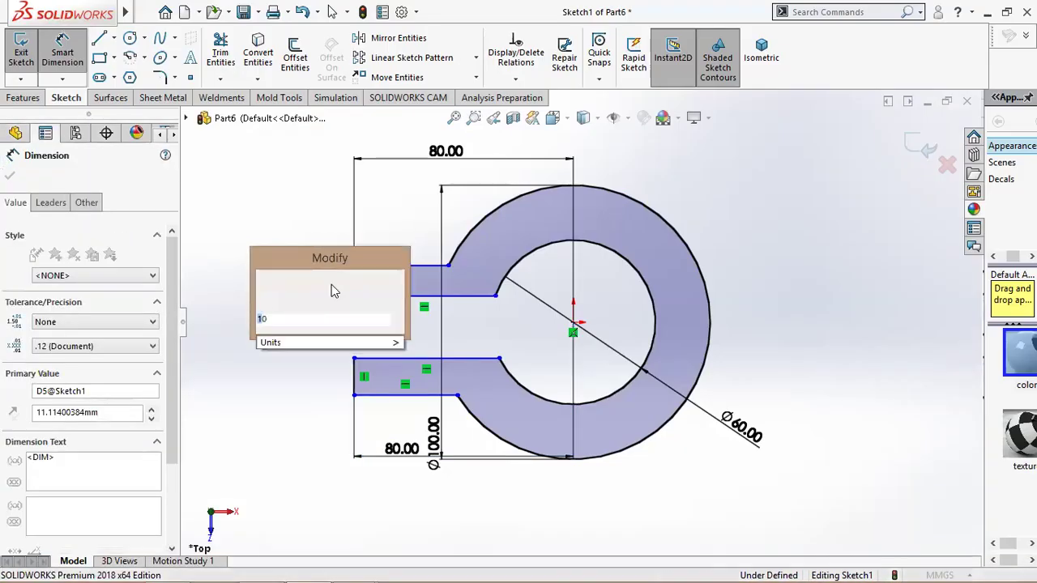
pyautogui.press('Return')
pyautogui.press('Escape')
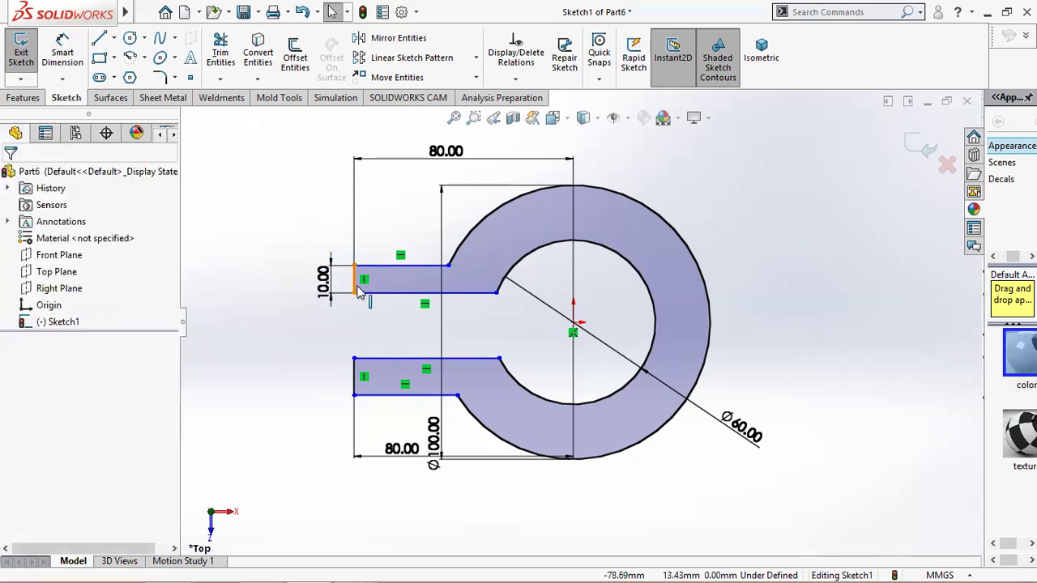
pyautogui.click(352, 283)
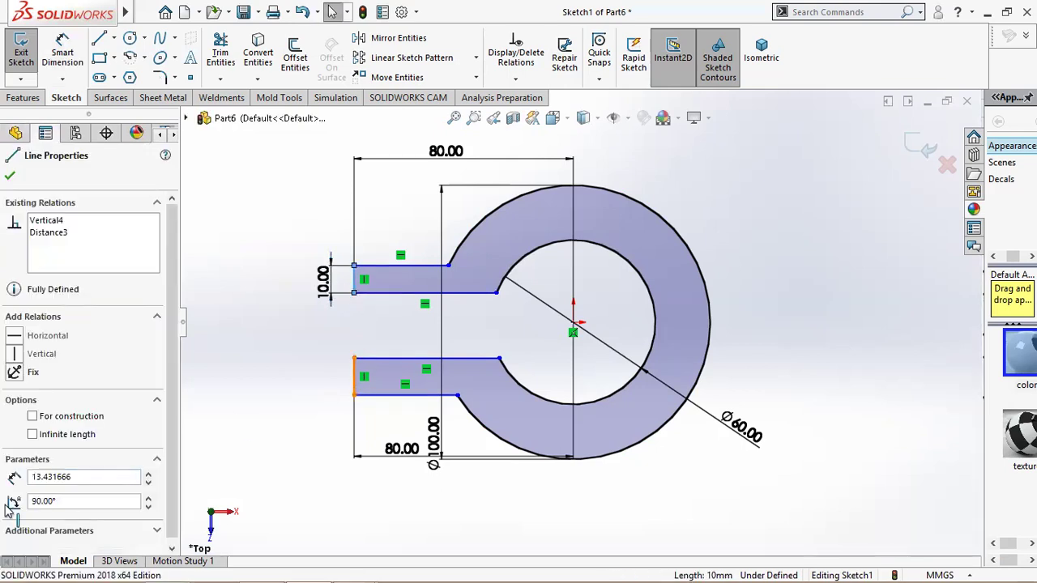
pyautogui.keyDown('ctrl'); pyautogui.click(353, 376); pyautogui.keyUp('ctrl')
pyautogui.click(13, 514)
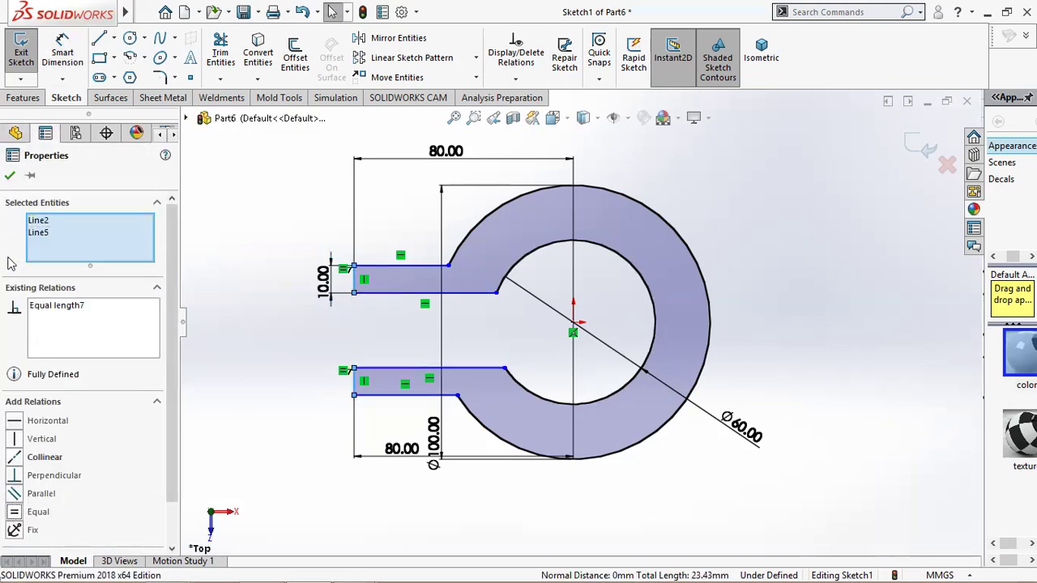
# - Try dimensioning the gap between the tabs, then undo the change
pyautogui.click(10, 175)
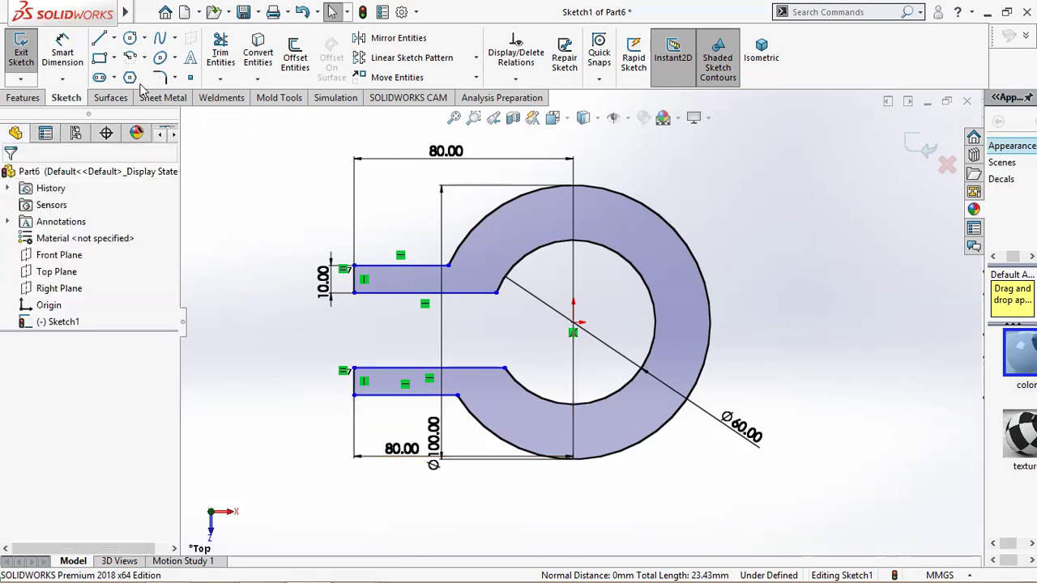
pyautogui.click(69, 54)
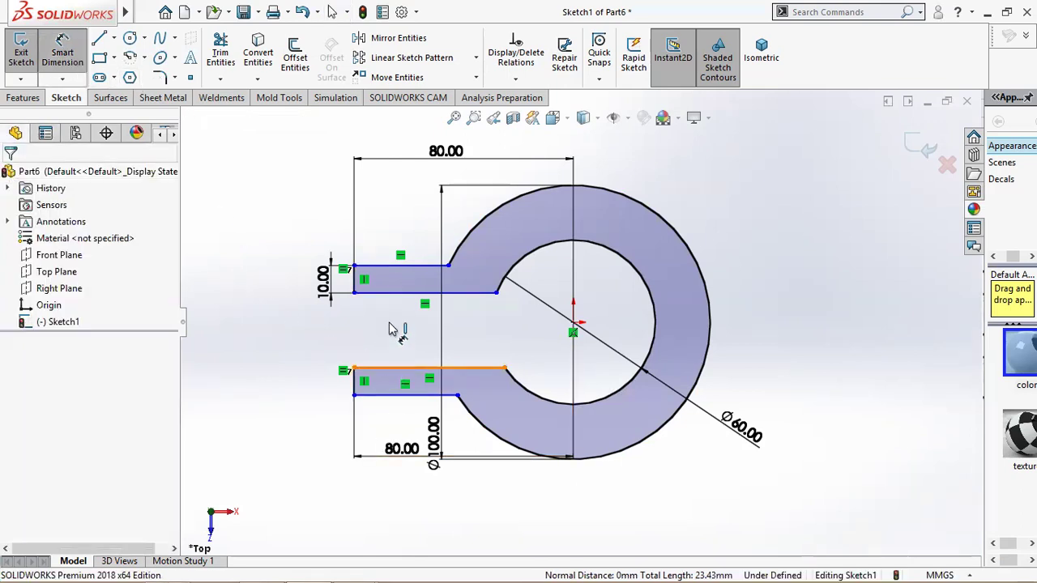
pyautogui.click(387, 370)
pyautogui.click(401, 292)
pyautogui.click(280, 341)
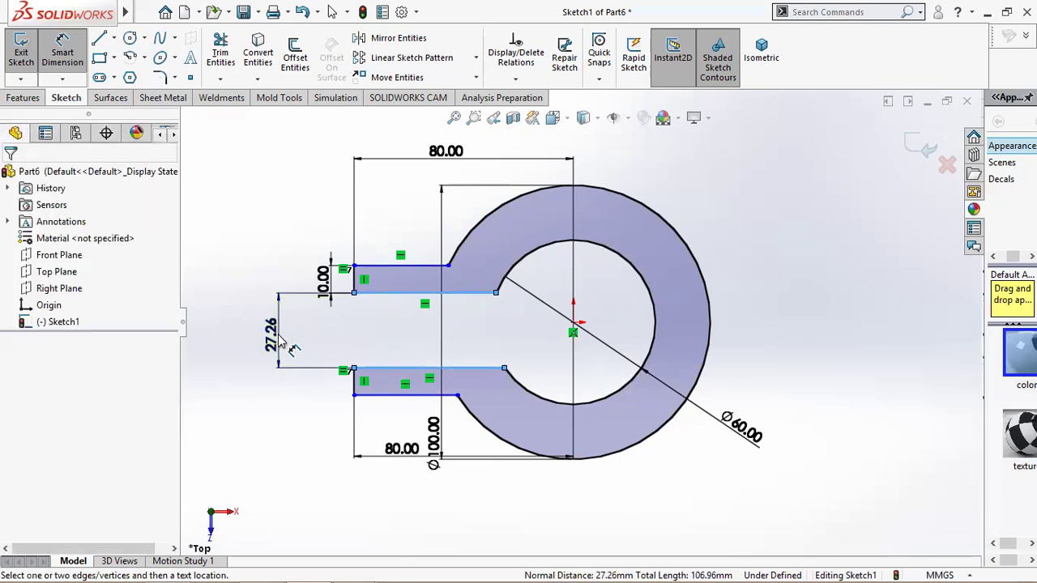
pyautogui.press('Return')
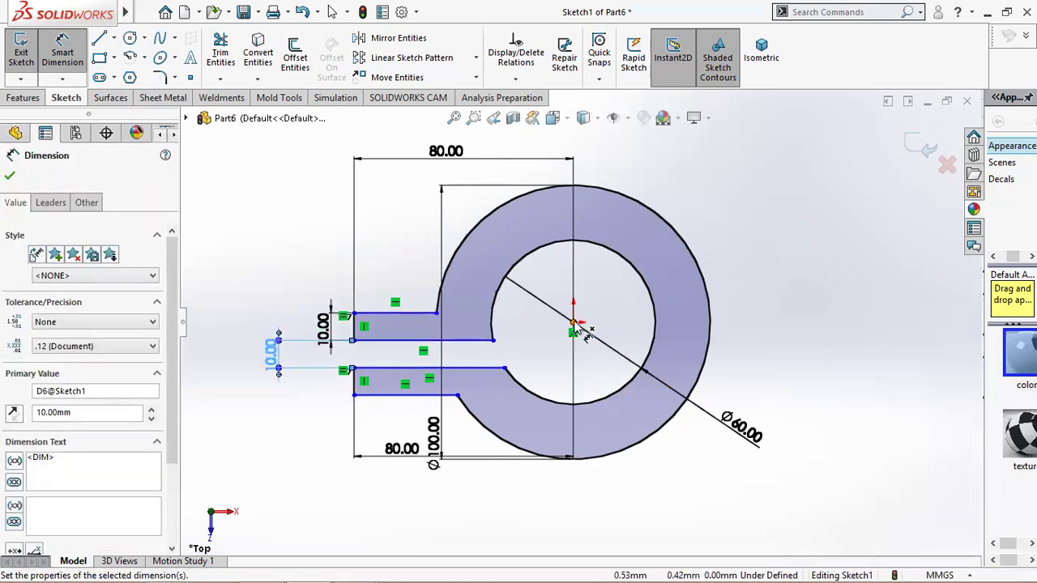
pyautogui.hotkey('ctrl', 'z')
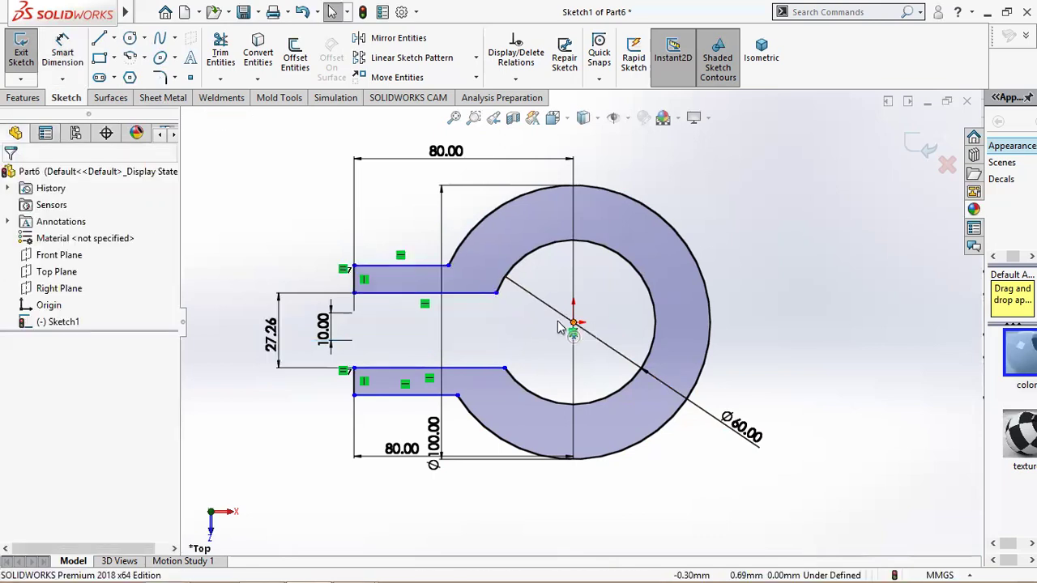
# - Dimension the upper tab's inner edge 5 mm from the circle centre
pyautogui.click(560, 325)
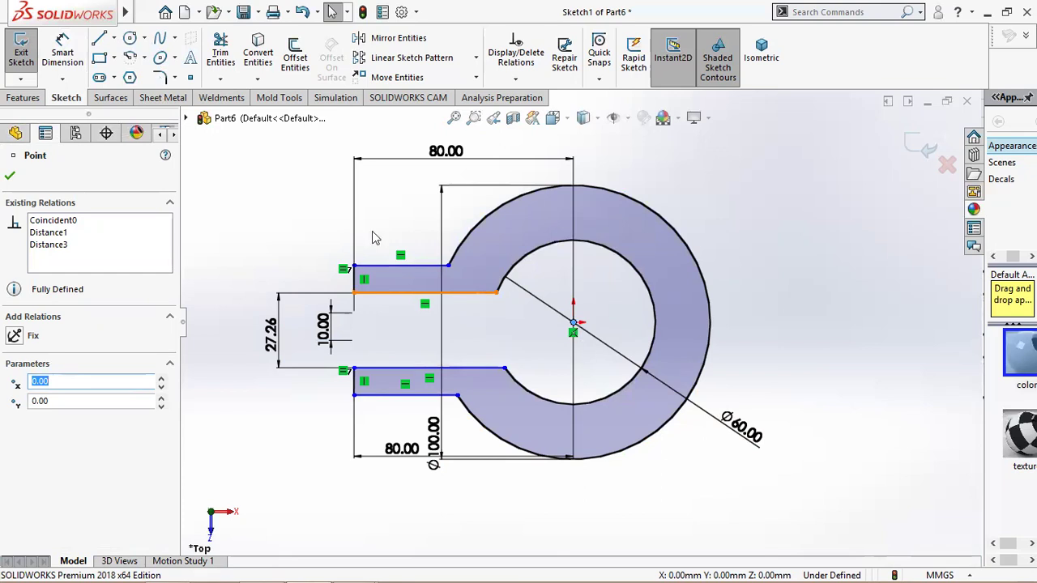
pyautogui.click(62, 52)
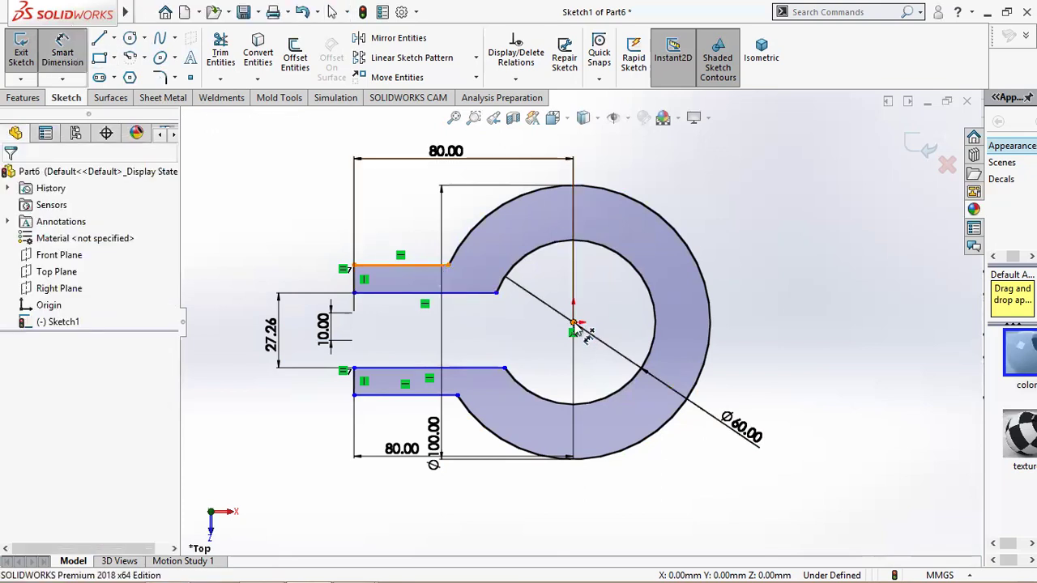
pyautogui.click(573, 322)
pyautogui.click(462, 292)
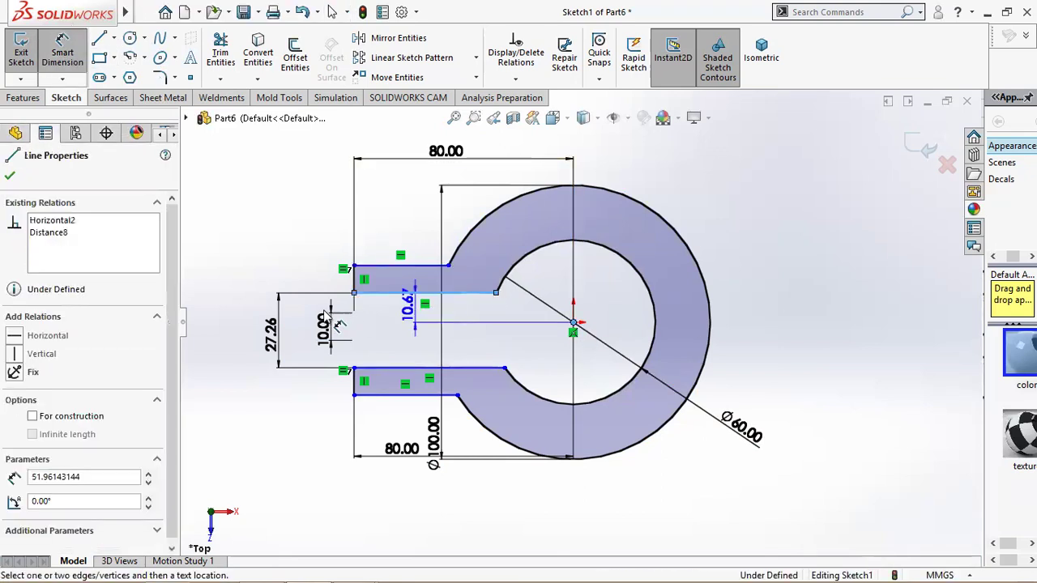
pyautogui.click(232, 309)
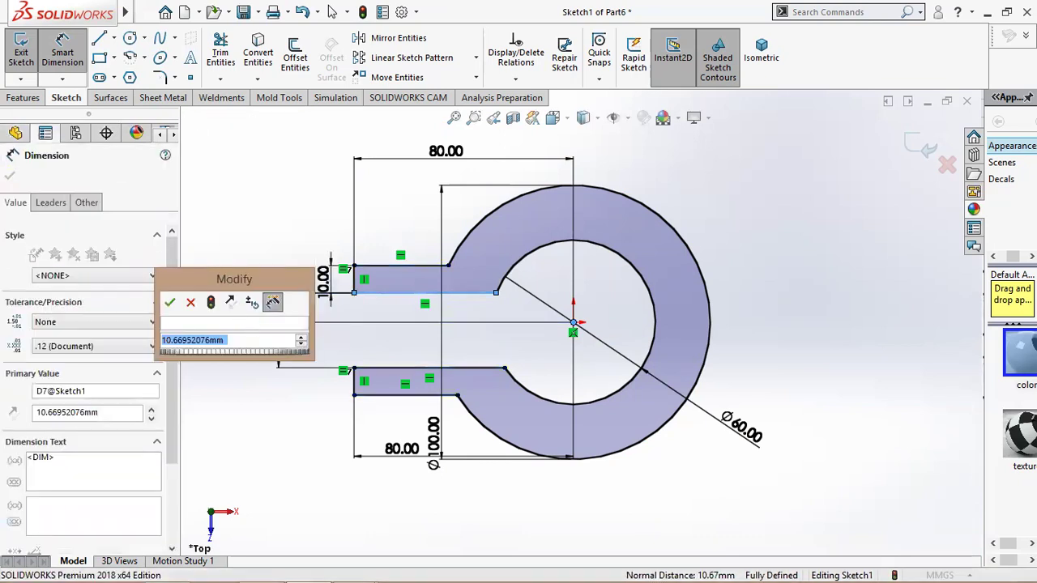
pyautogui.write('5')
pyautogui.press('Return')
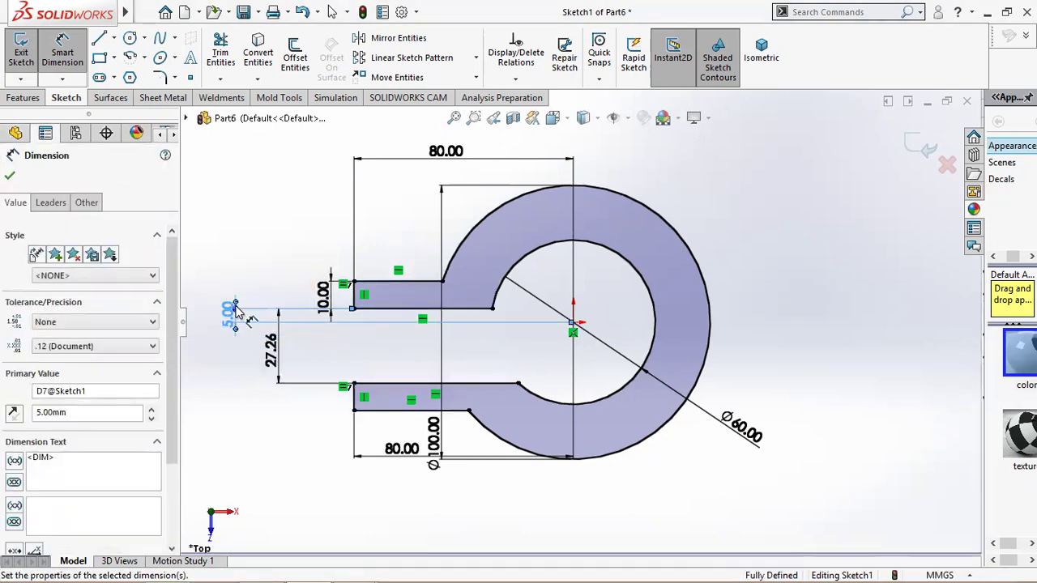
# - Set the gap between the two tabs to 10 mm
pyautogui.click(422, 312)
pyautogui.click(405, 384)
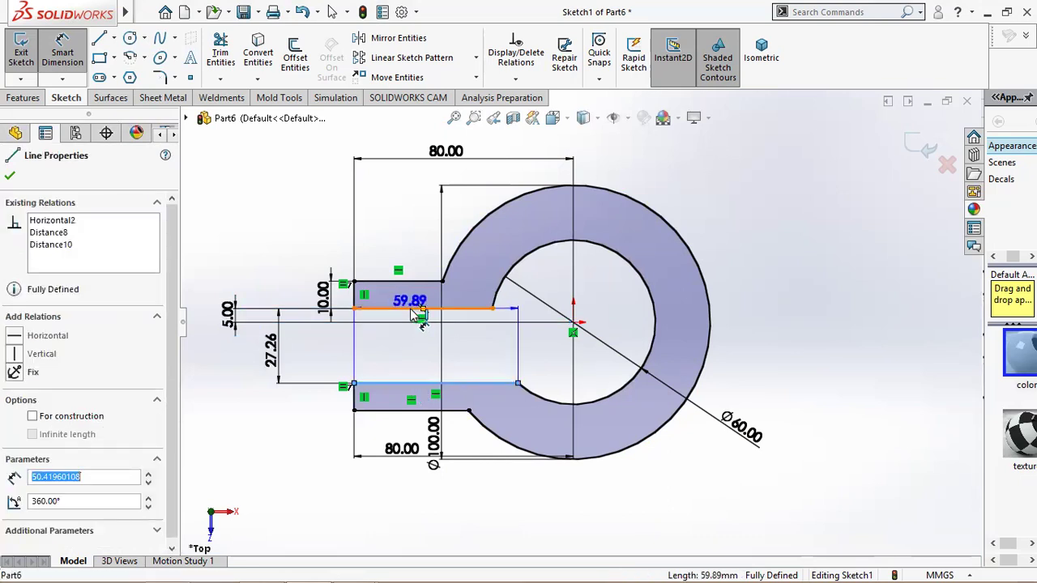
pyautogui.click(214, 346)
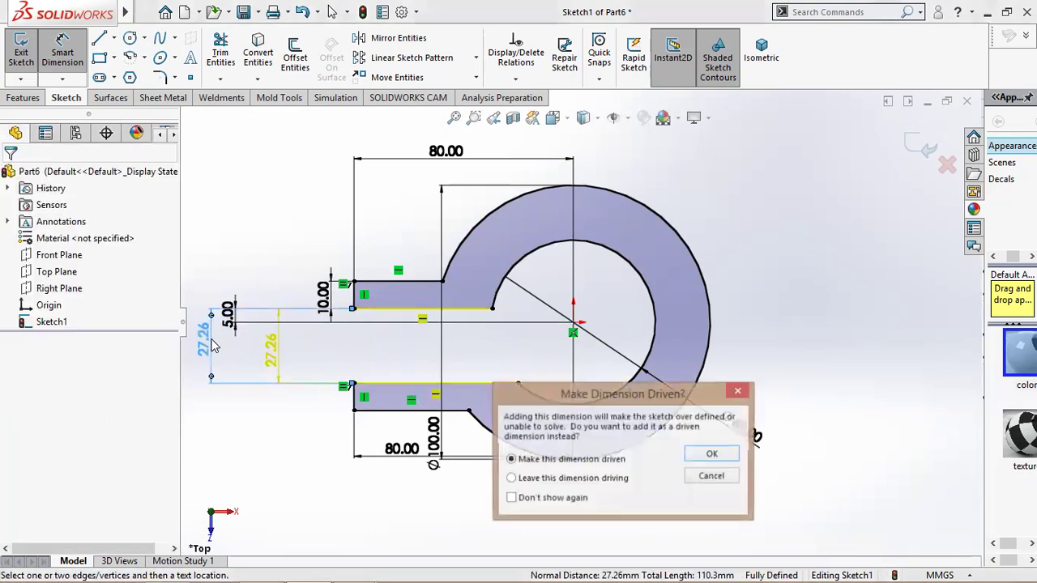
pyautogui.click(693, 480)
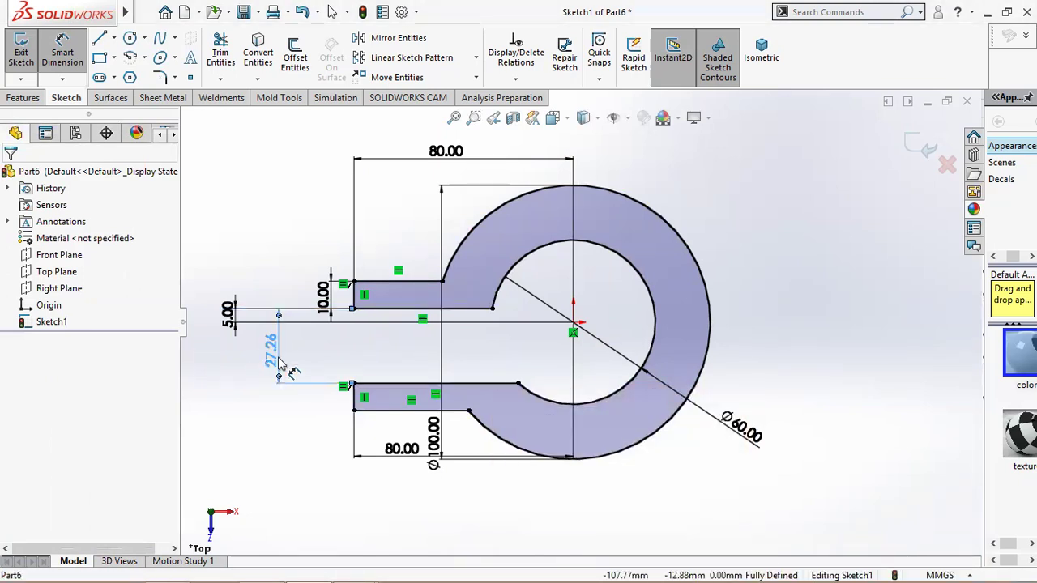
pyautogui.click(279, 362)
pyautogui.write('10')
pyautogui.press('Return')
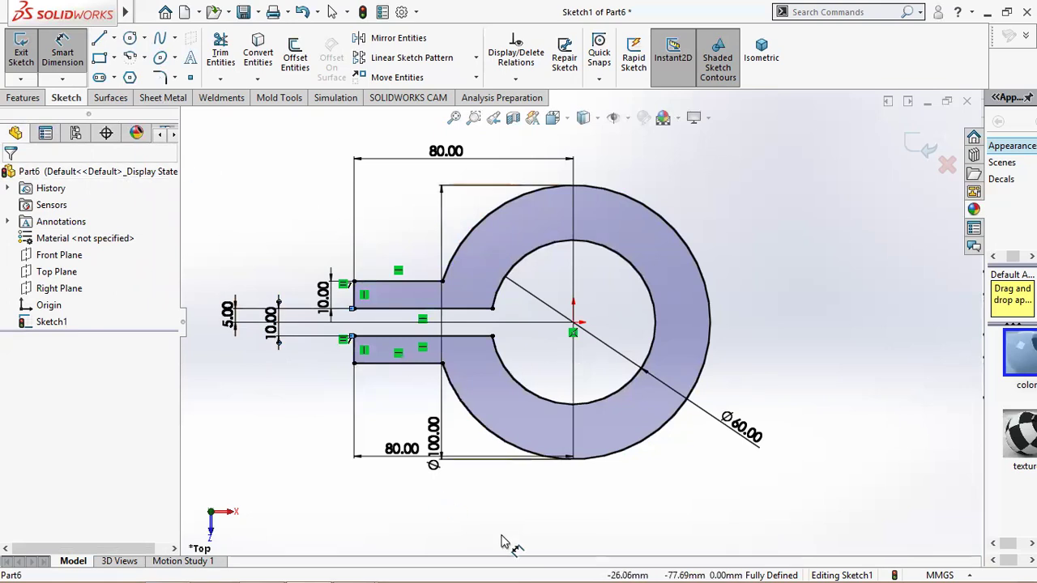
# - Glance at the Tutorial (46) reference drawing, then return to the SolidWorks sketch
pyautogui.moveTo(256, 568)
pyautogui.click(274, 566)
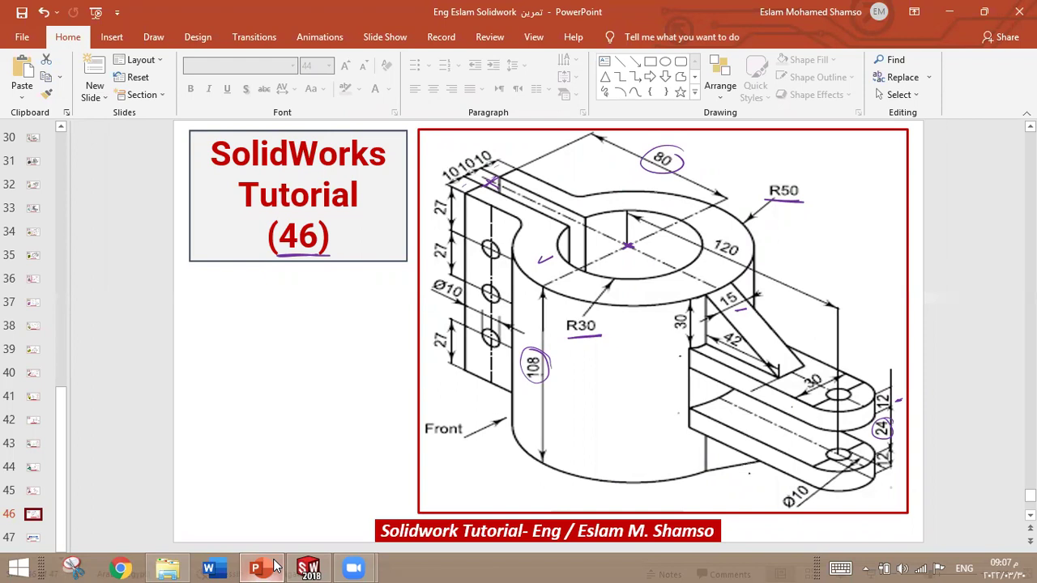
pyautogui.click(274, 567)
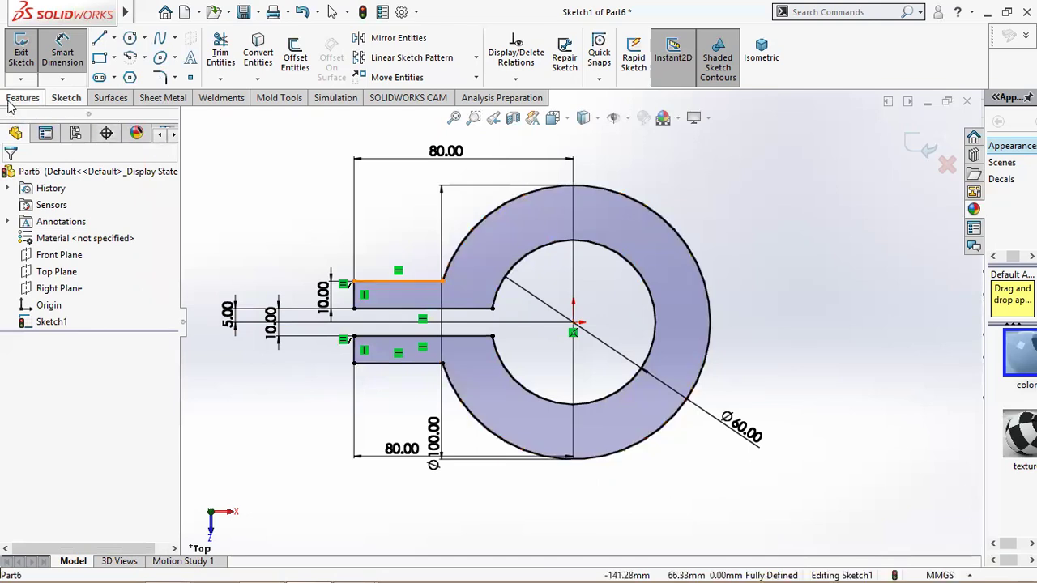
# - Start a Boss-Extrude of the sketch and view its preview in isometric
pyautogui.click(16, 98)
pyautogui.click(25, 77)
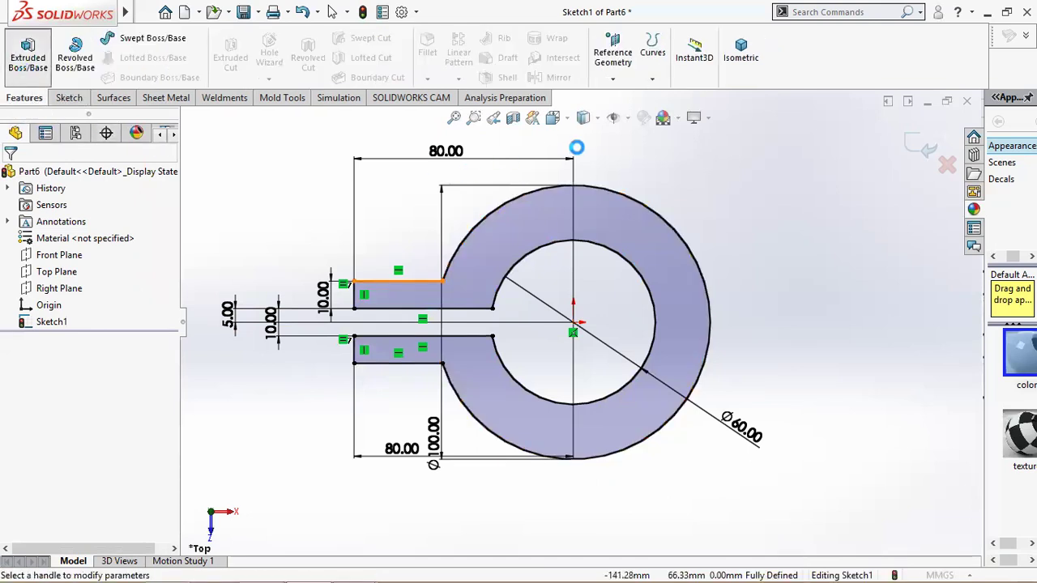
pyautogui.click(752, 63)
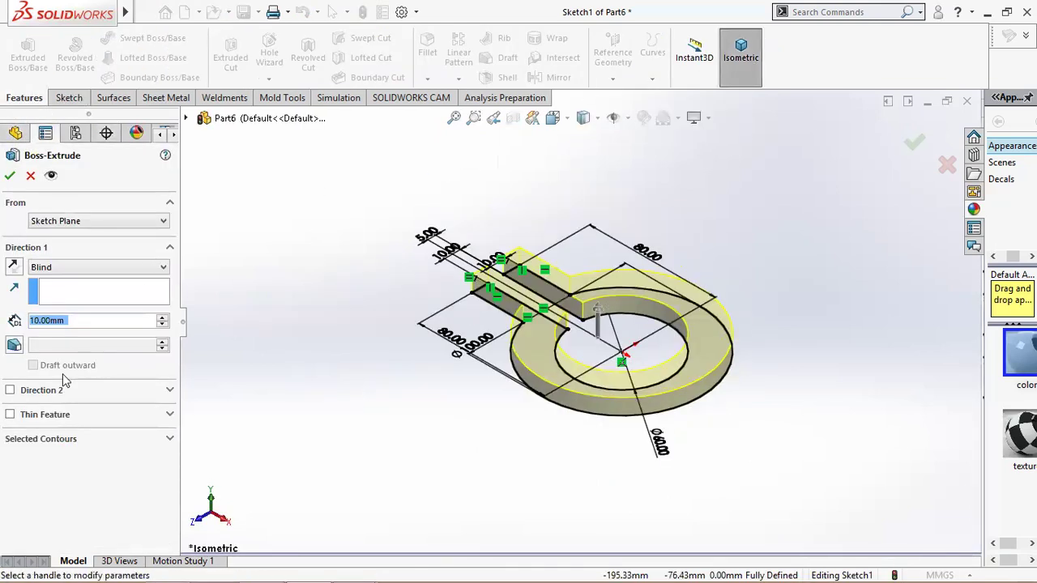
pyautogui.click(254, 568)
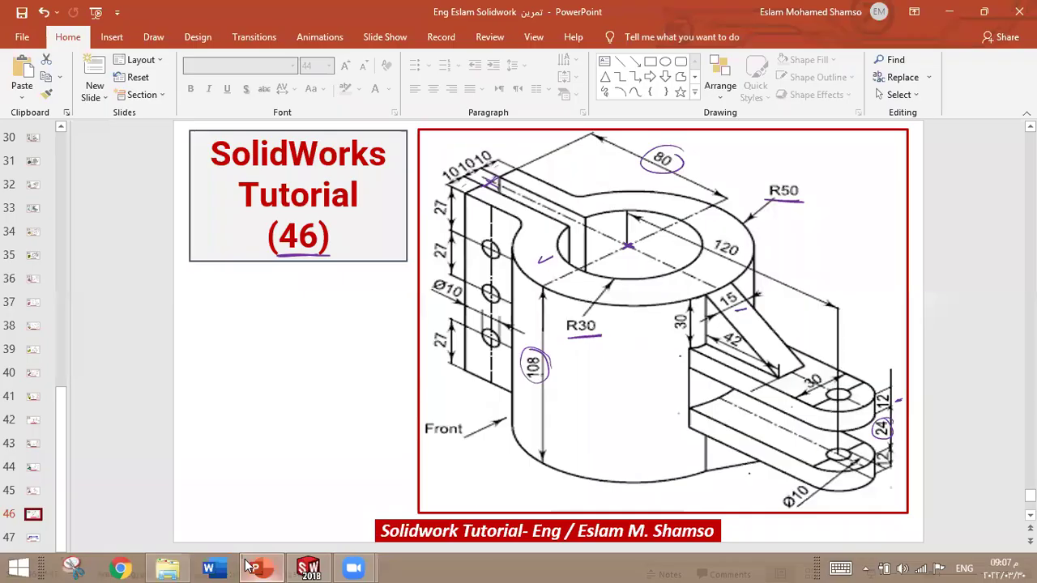
pyautogui.click(252, 567)
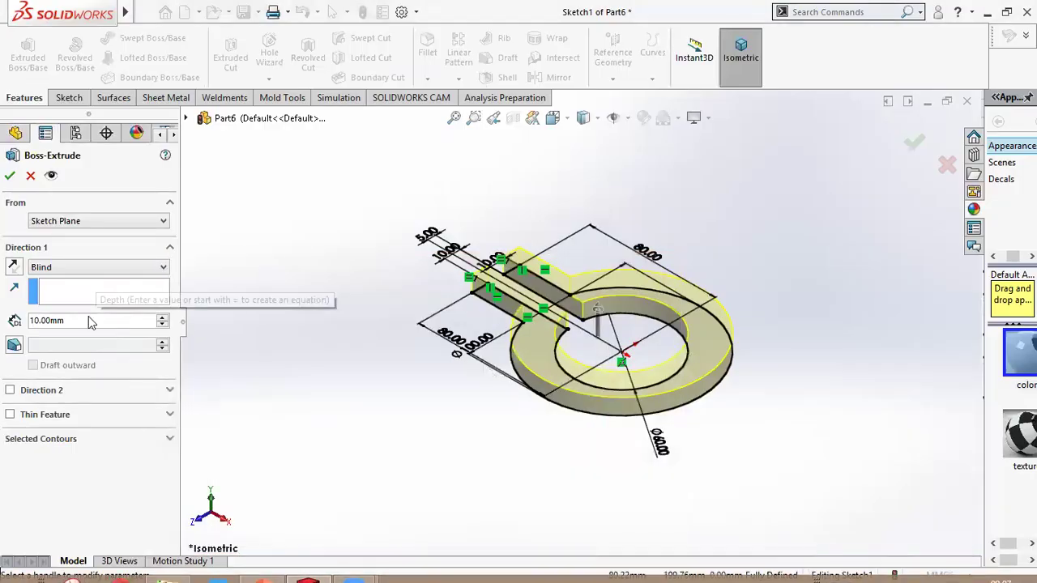
# - Set the Blind extrusion depth to 108 mm and confirm the extrusion
pyautogui.click(89, 320)
pyautogui.doubleClick(89, 320)
pyautogui.write('108')
pyautogui.press('Return')
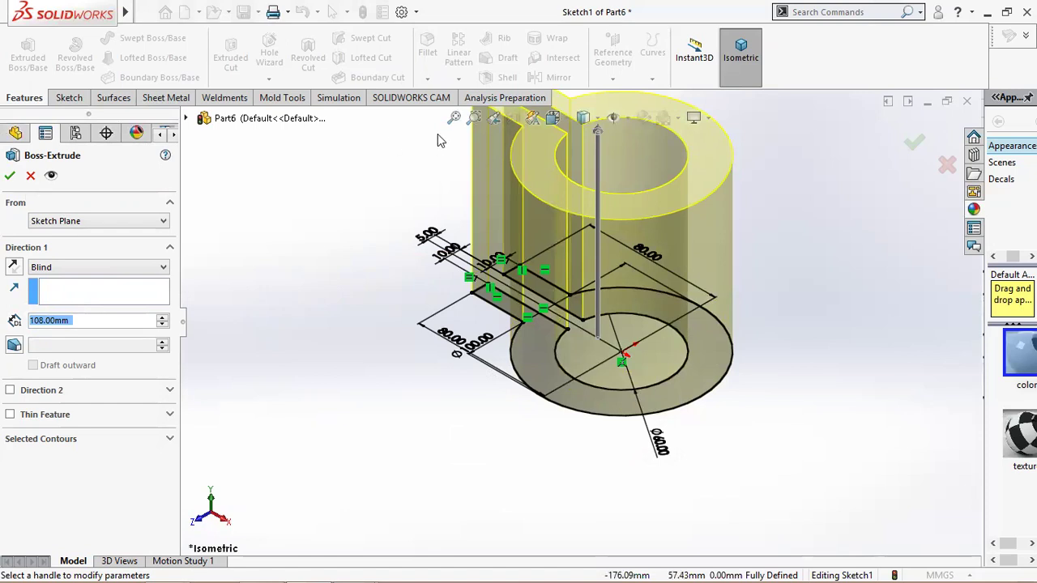
pyautogui.click(455, 119)
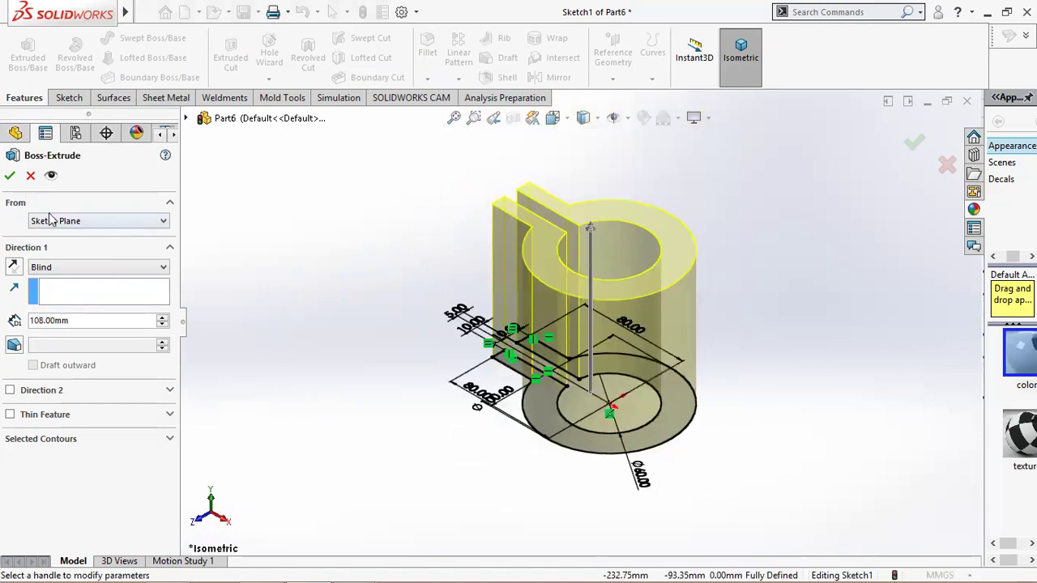
pyautogui.click(6, 176)
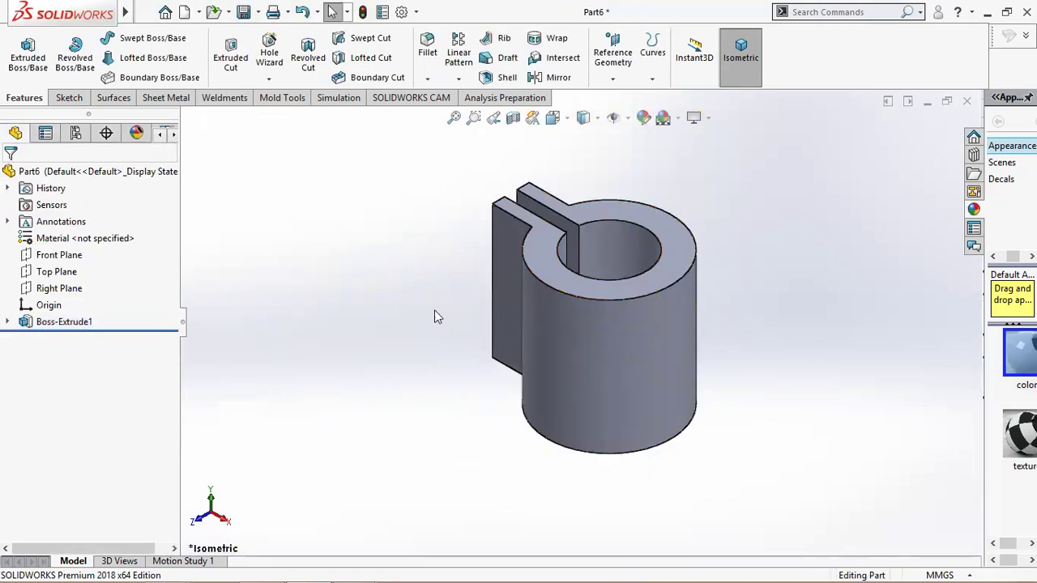
pyautogui.click(58, 256)
# - Start a new sketch on the Front Plane and view it Normal To
pyautogui.click(70, 226)
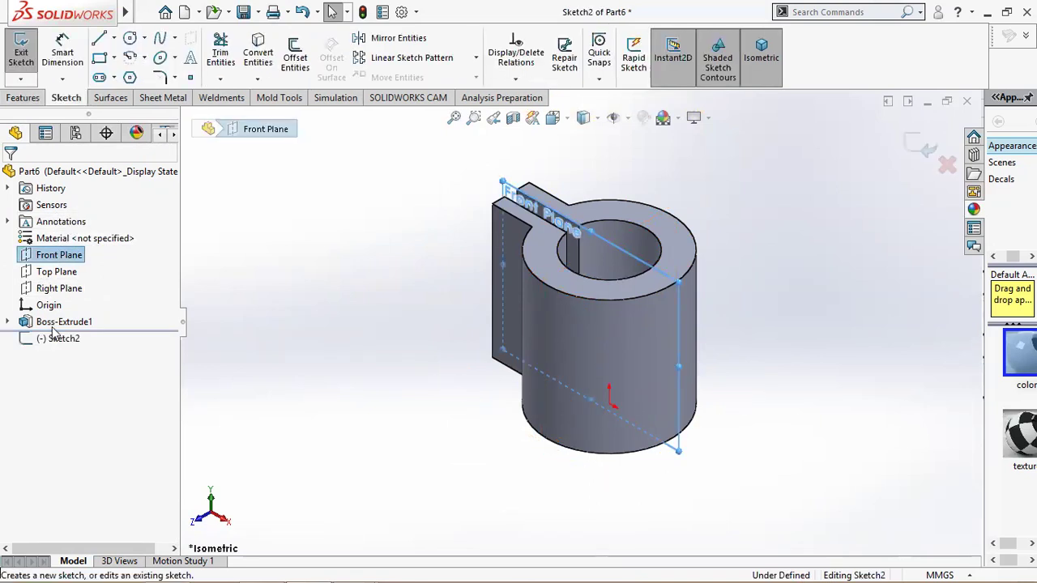
pyautogui.rightClick(65, 345)
pyautogui.click(98, 335)
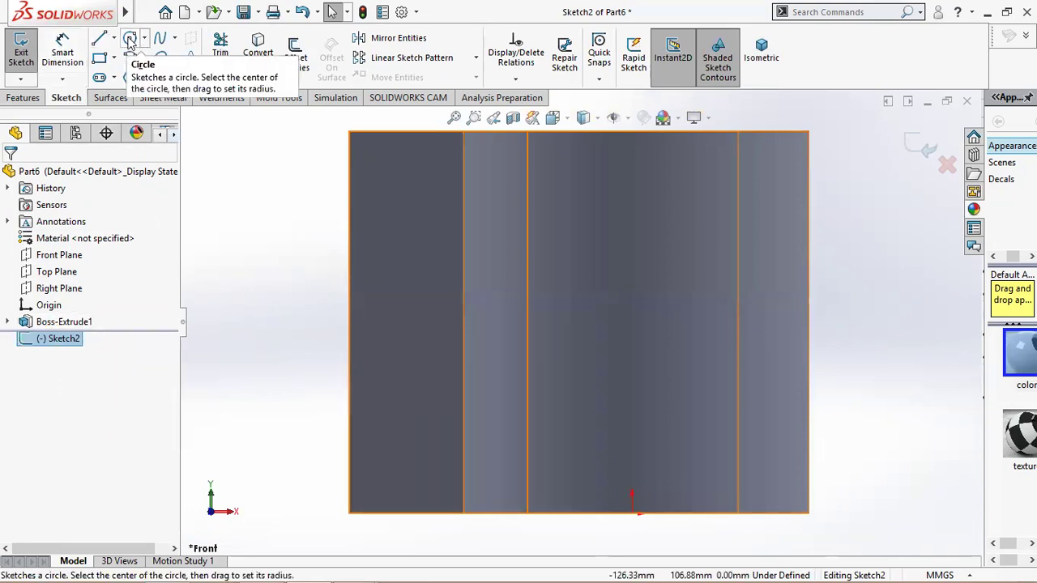
# - Draw three circles stacked vertically down the back plate
pyautogui.click(130, 39)
pyautogui.click(404, 194)
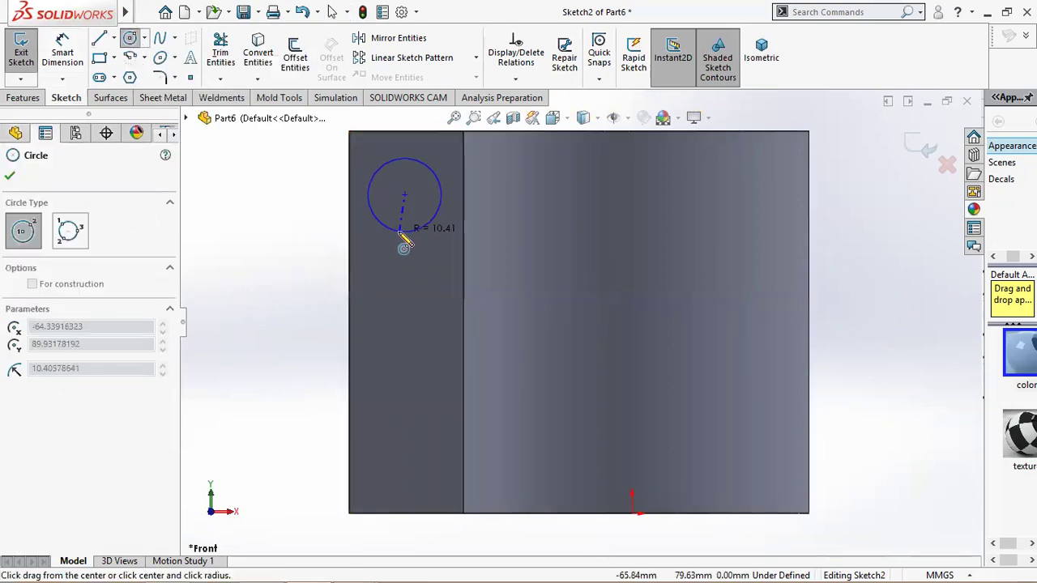
pyautogui.click(405, 231)
pyautogui.click(404, 336)
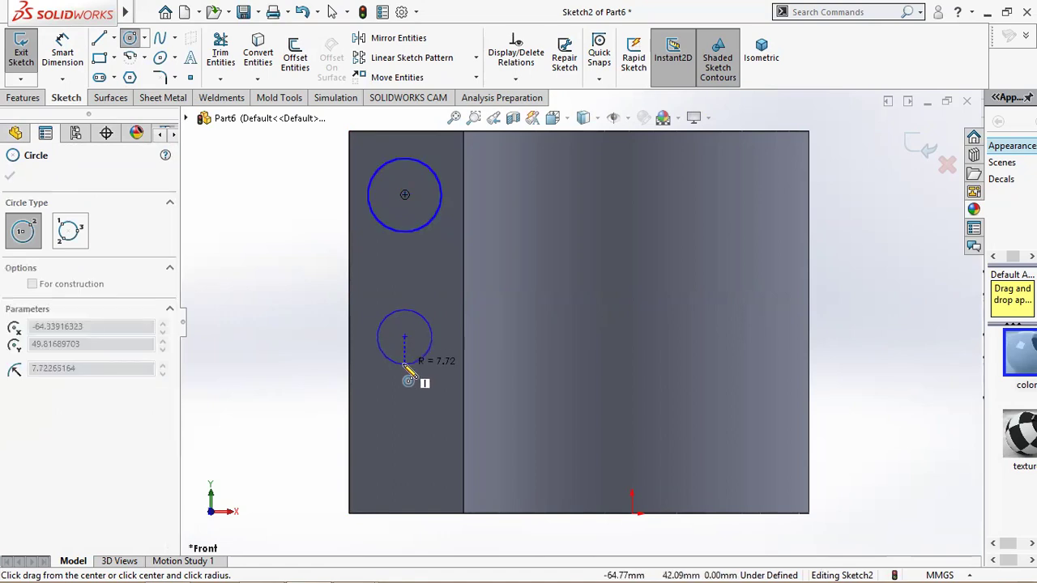
pyautogui.click(405, 364)
pyautogui.click(404, 433)
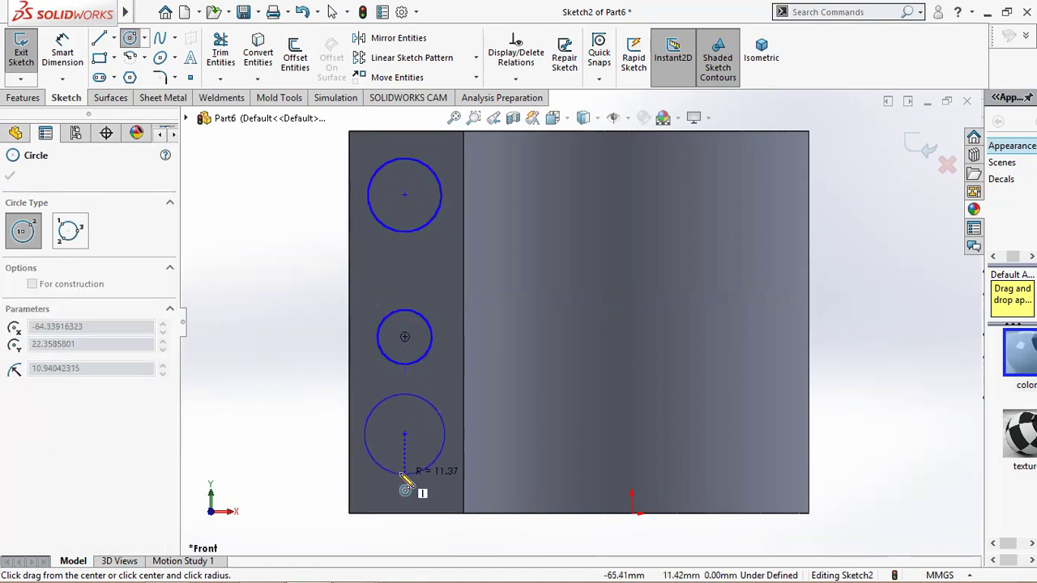
pyautogui.click(404, 473)
pyautogui.rightClick(405, 482)
pyautogui.click(428, 373)
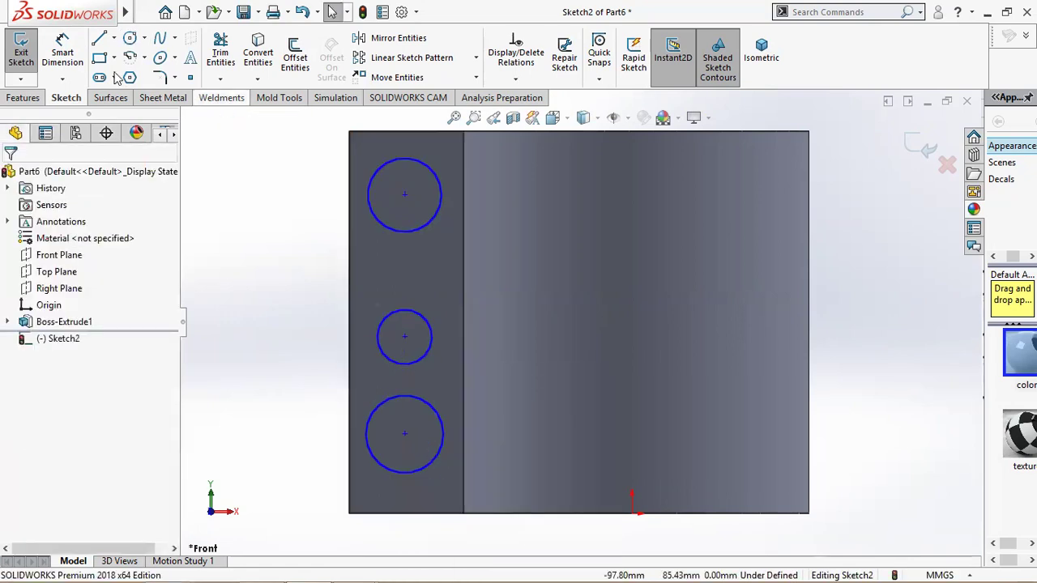
# - Dimension the bottom hole centre 27 mm from the plate's bottom edge
pyautogui.click(71, 52)
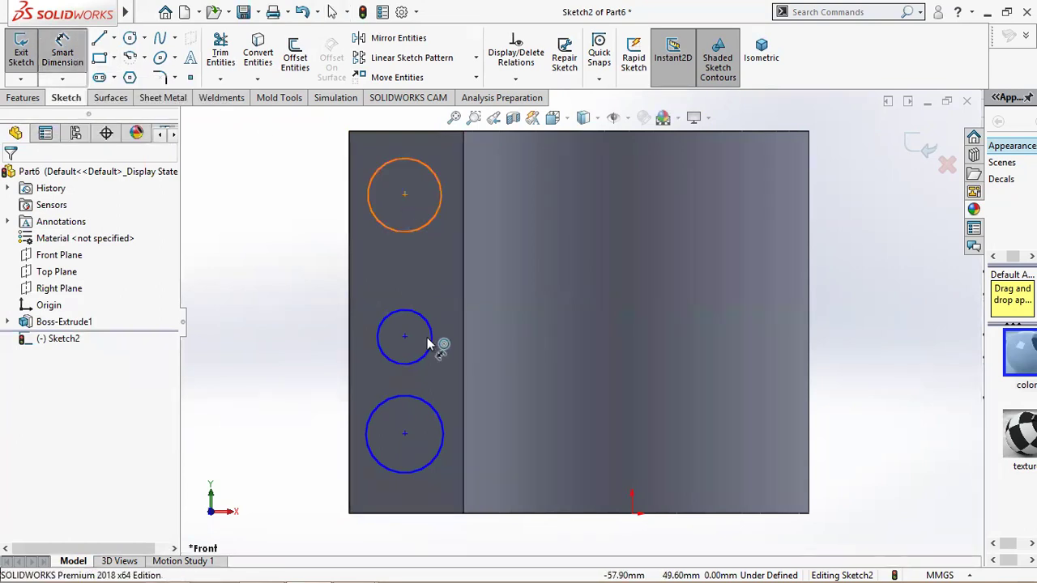
pyautogui.click(405, 434)
pyautogui.click(405, 512)
pyautogui.click(345, 474)
pyautogui.write('27')
pyautogui.press('Return')
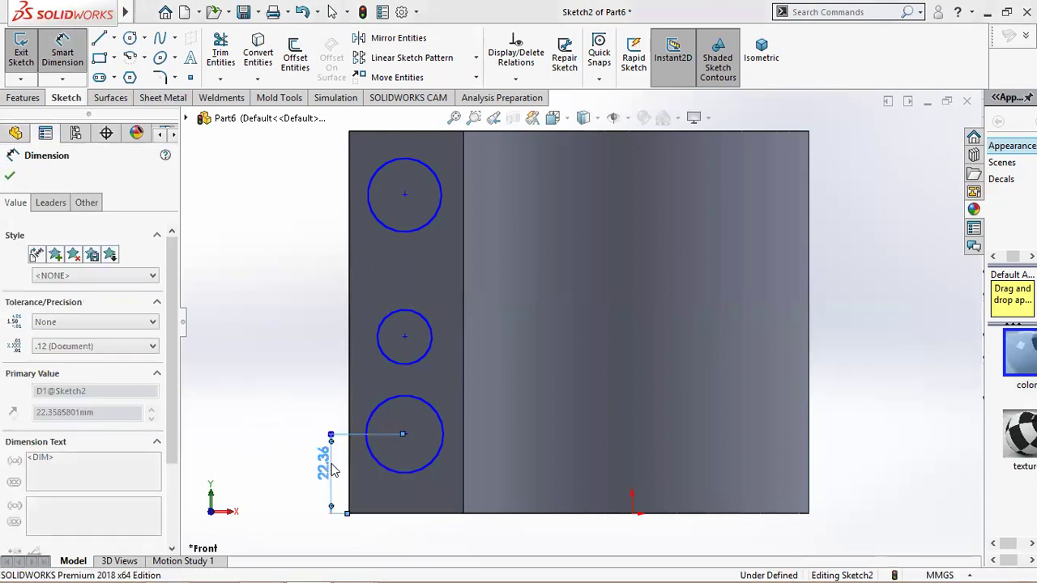
pyautogui.click(261, 566)
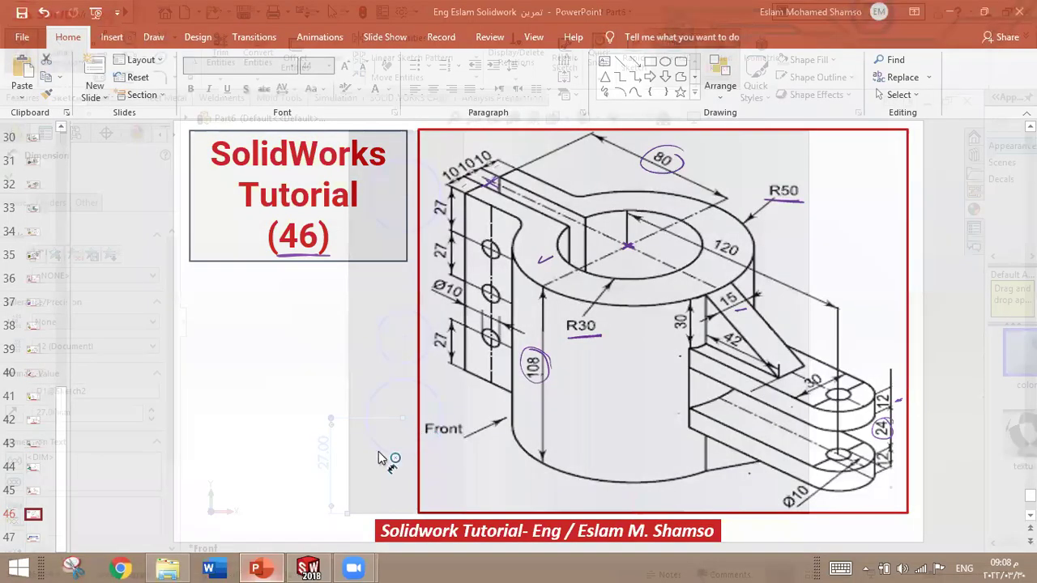
pyautogui.hotkey('alt', 'Tab')
# - Give the bottom circle a 10 mm diameter
pyautogui.click(384, 455)
pyautogui.click(268, 421)
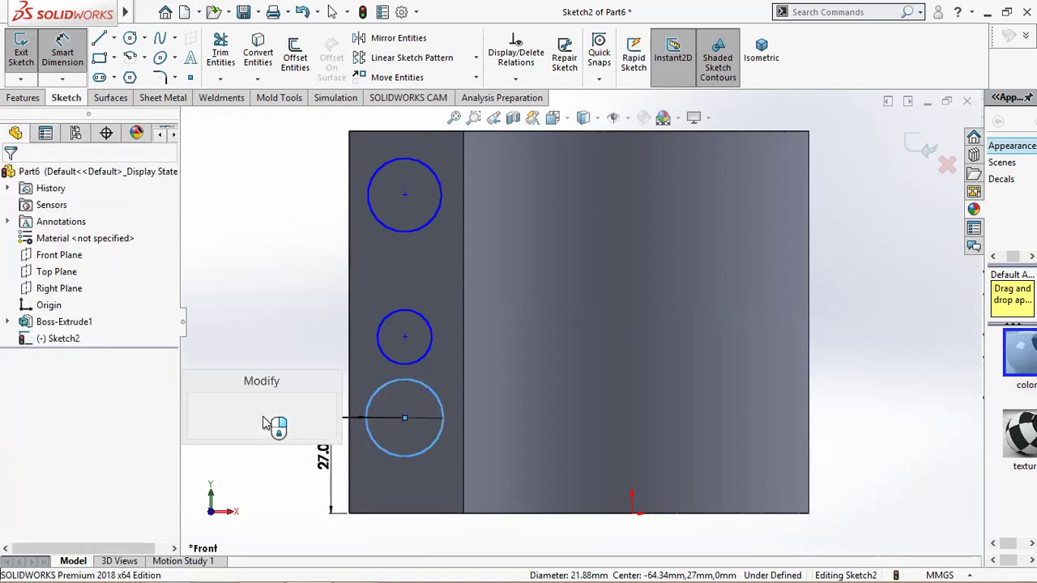
pyautogui.write('10')
pyautogui.press('Return')
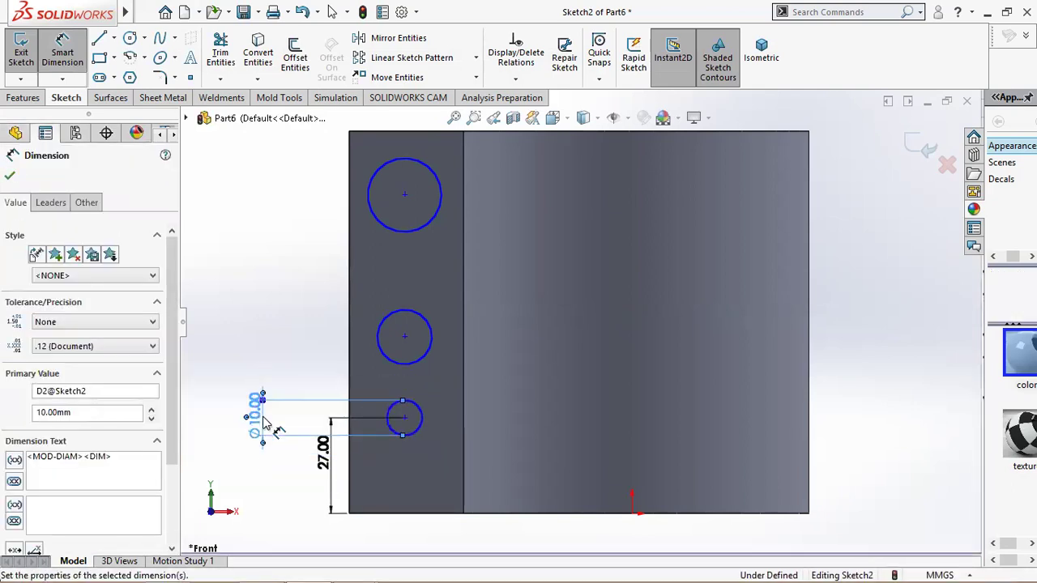
pyautogui.press('Escape')
# - Add an Equal relation to all three circles
pyautogui.click(419, 429)
pyautogui.keyDown('ctrl'); pyautogui.click(421, 359); pyautogui.keyUp('ctrl')
pyautogui.keyDown('ctrl'); pyautogui.click(422, 224); pyautogui.keyUp('ctrl')
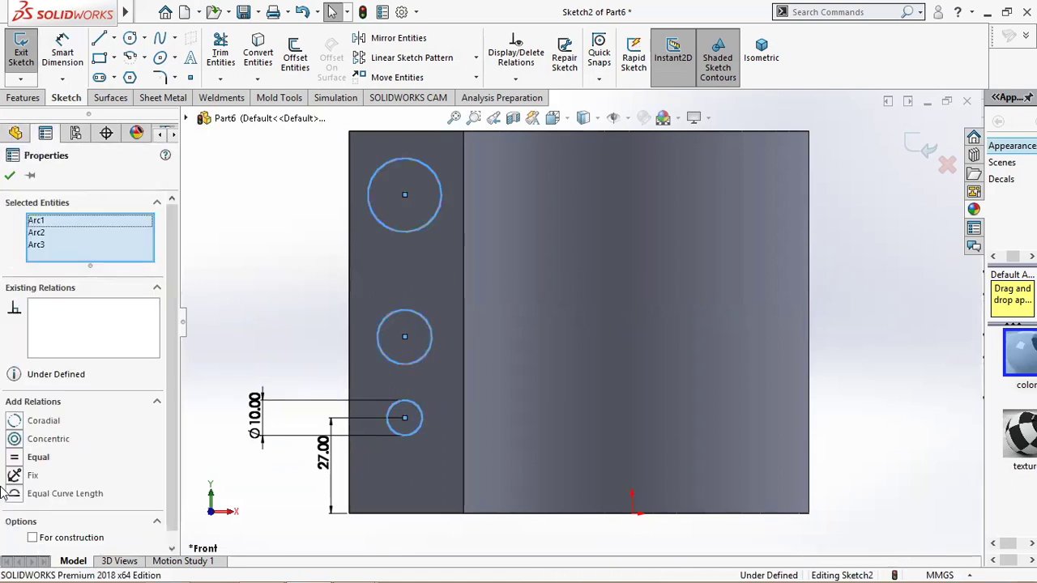
pyautogui.click(14, 458)
pyautogui.click(10, 175)
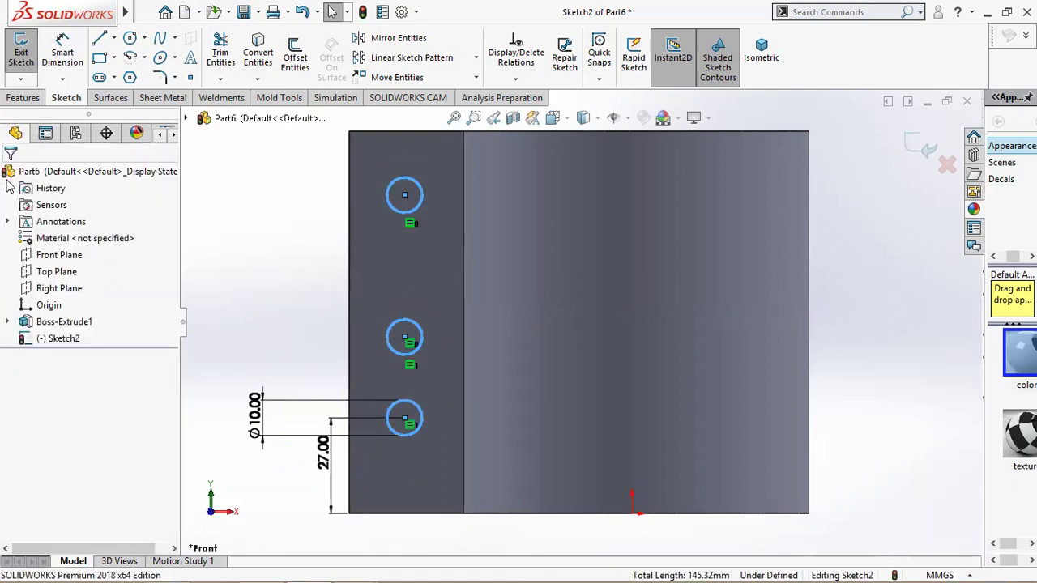
# - Dimension the top hole centre 27 mm from the plate's top edge
pyautogui.click(62, 53)
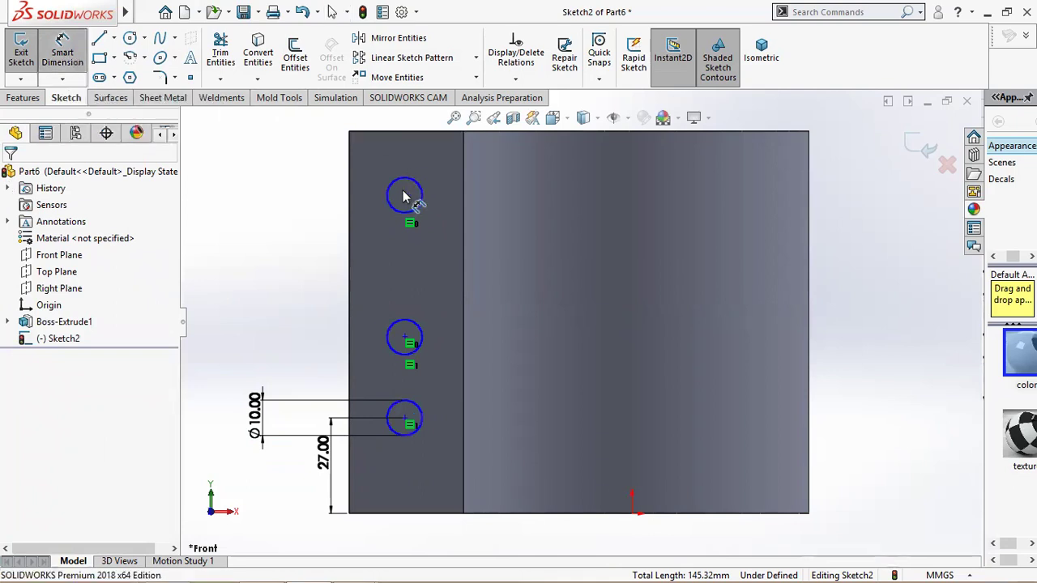
pyautogui.click(405, 196)
pyautogui.click(415, 131)
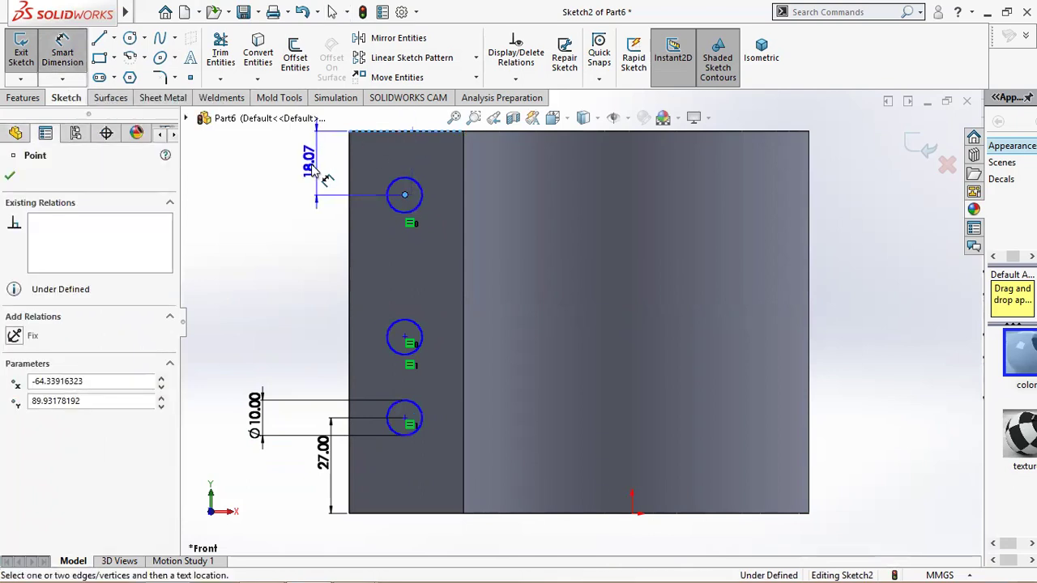
pyautogui.click(299, 166)
pyautogui.write('27')
pyautogui.press('Return')
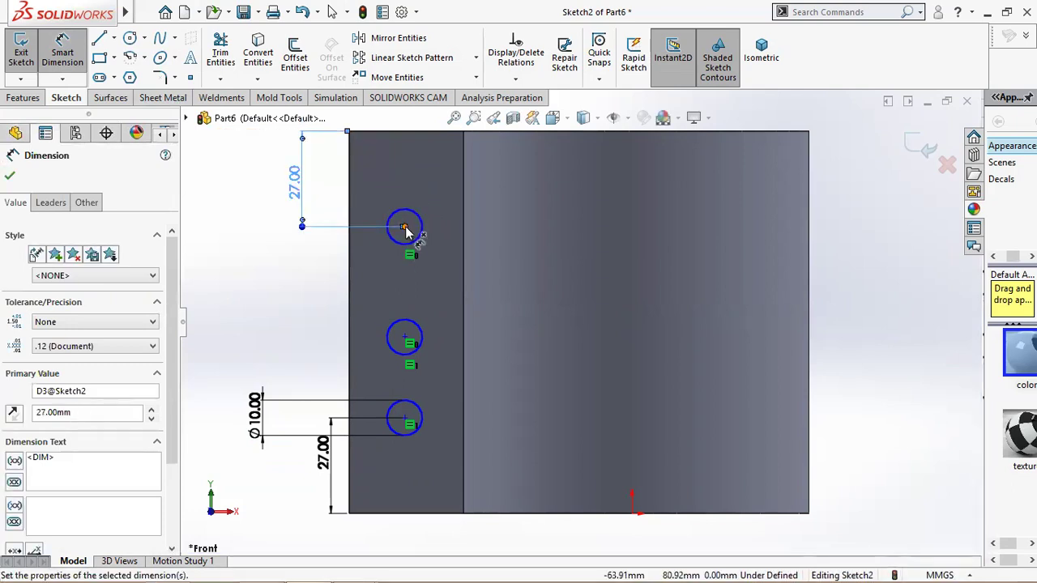
# - Set 27 mm spacing between the top and middle holes
pyautogui.click(404, 230)
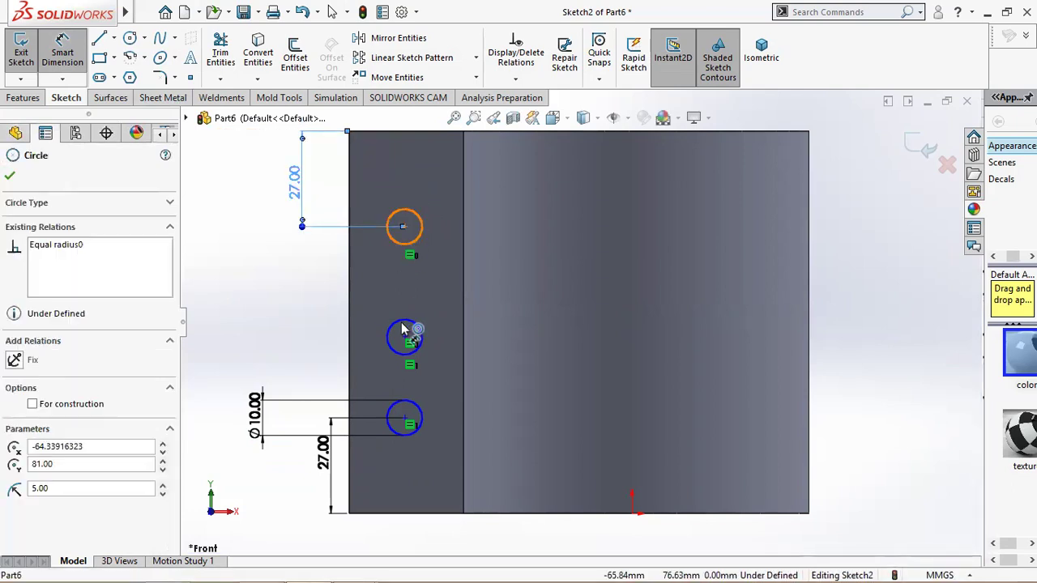
pyautogui.click(404, 335)
pyautogui.click(298, 295)
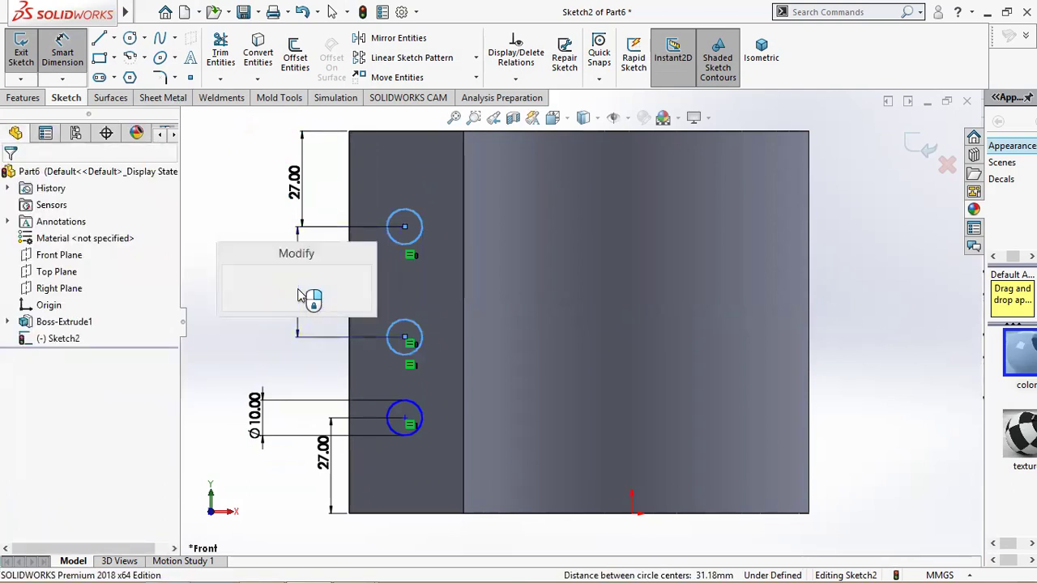
pyautogui.write('2')
pyautogui.press('Return')
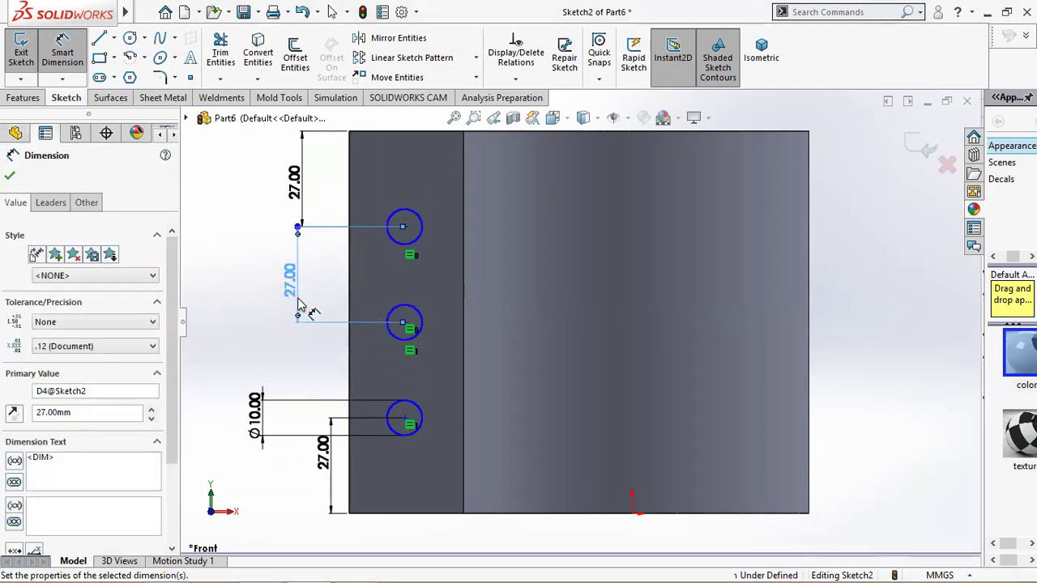
pyautogui.click(16, 177)
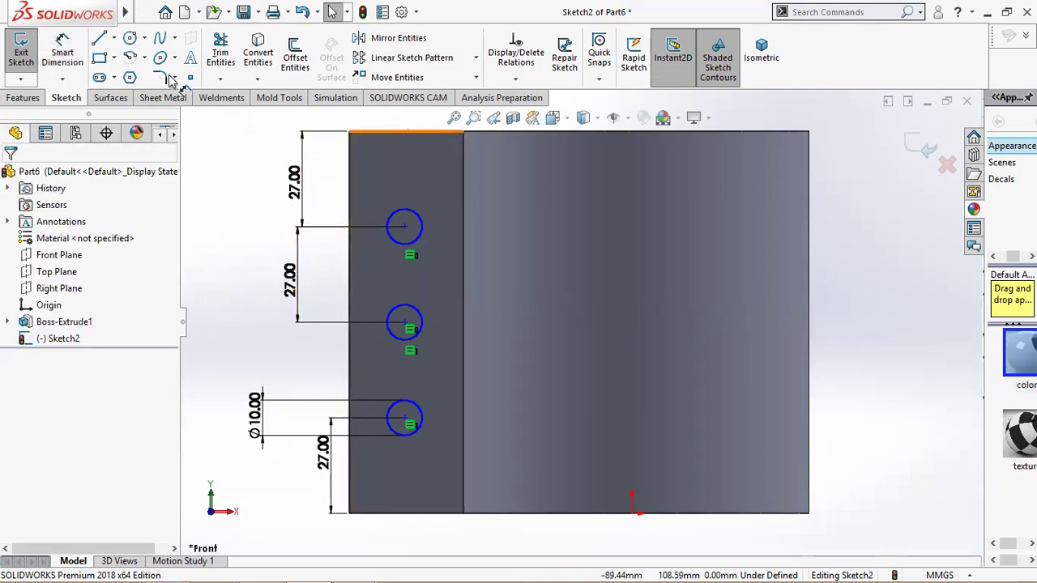
pyautogui.click(63, 51)
pyautogui.click(413, 133)
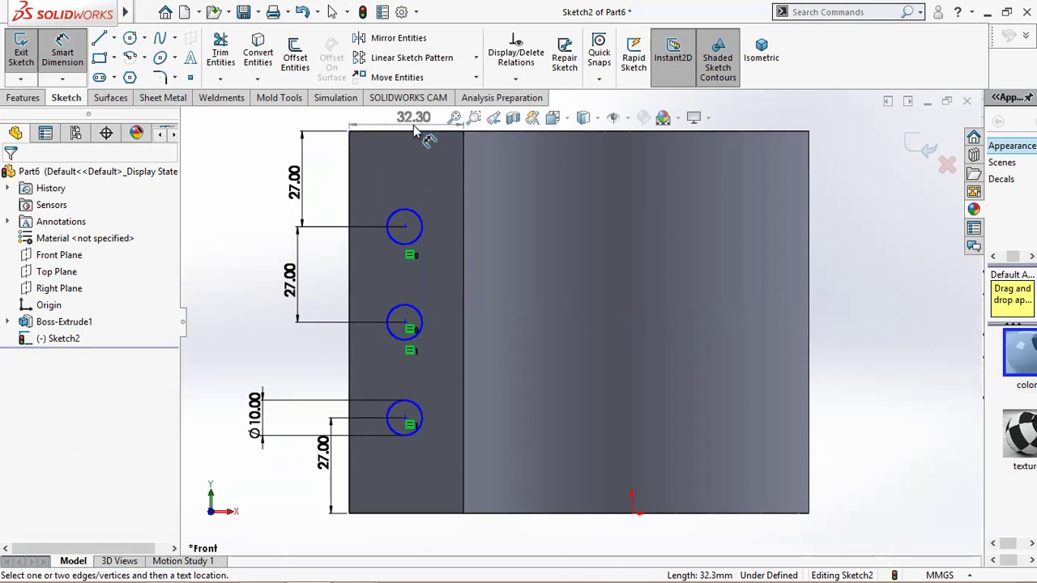
pyautogui.press('Escape')
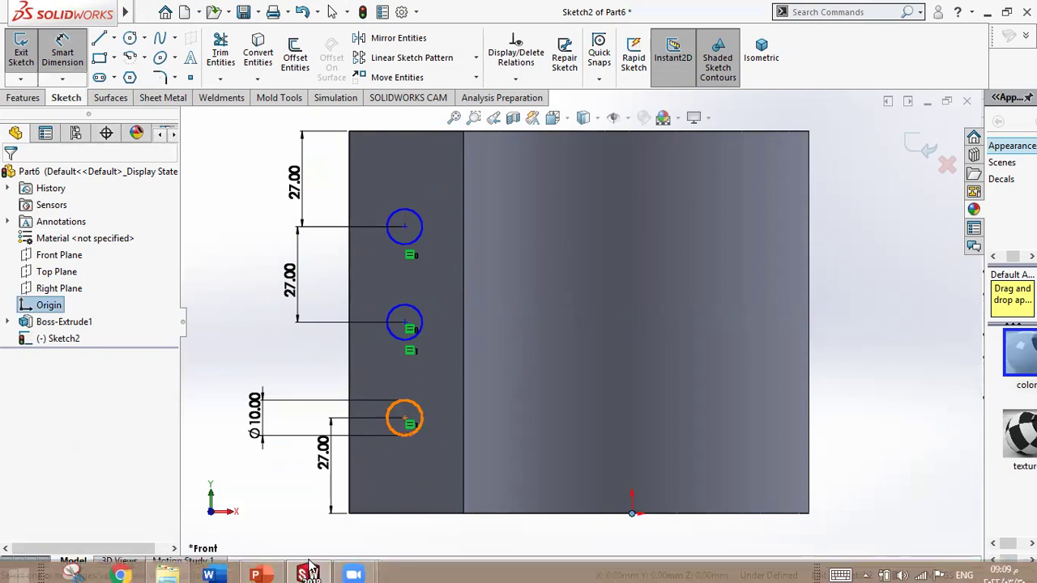
pyautogui.click(267, 565)
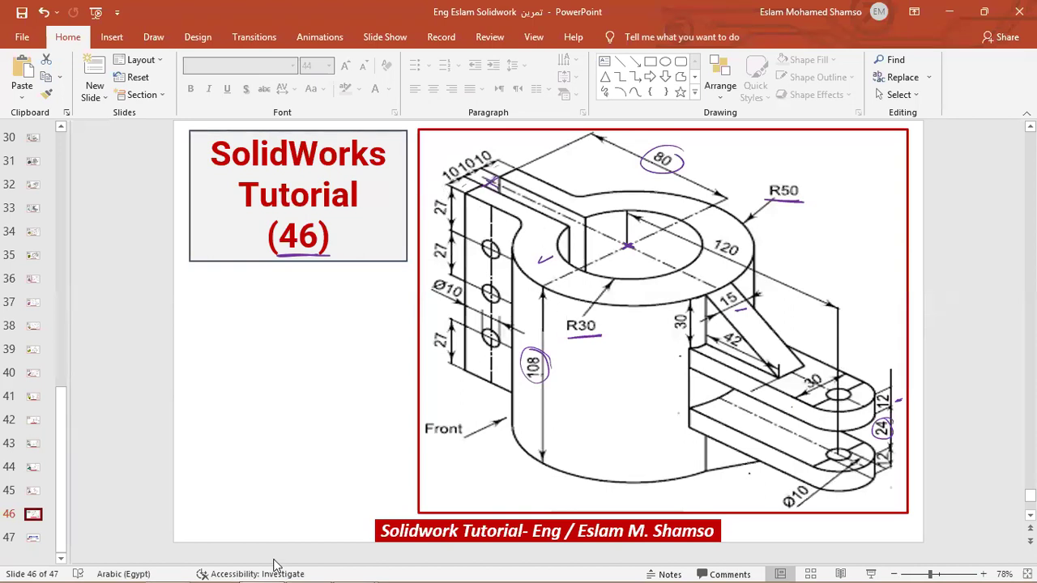
pyautogui.click(308, 574)
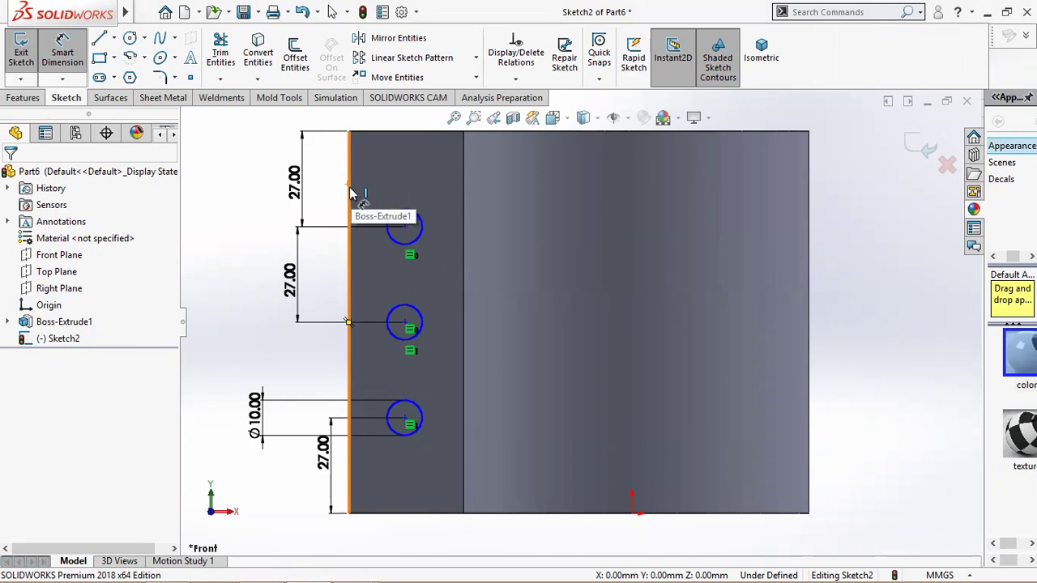
# - Dimension the top hole centre 16.15 mm from the plate's left edge
pyautogui.click(350, 191)
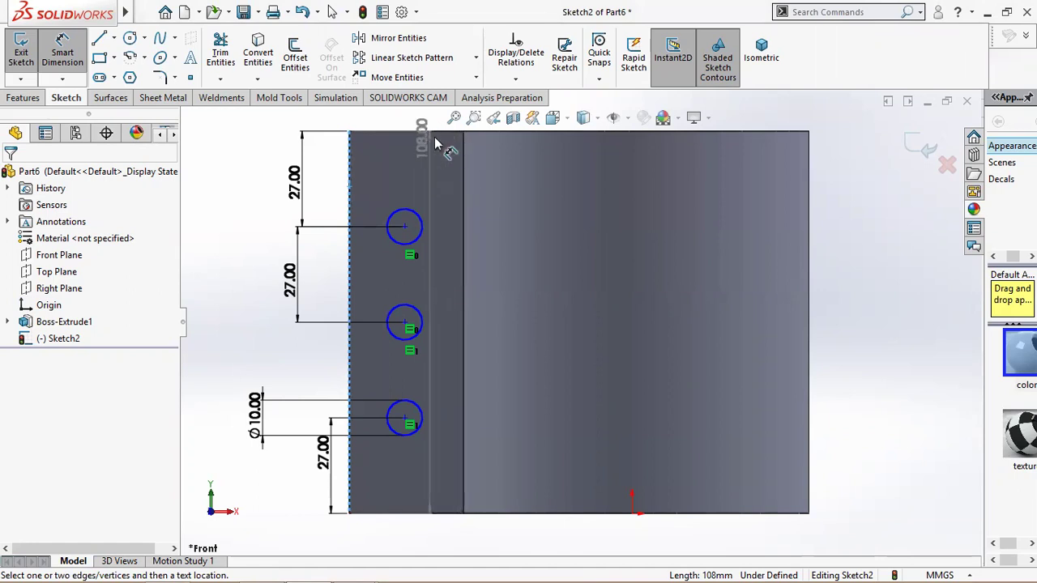
pyautogui.press('Escape')
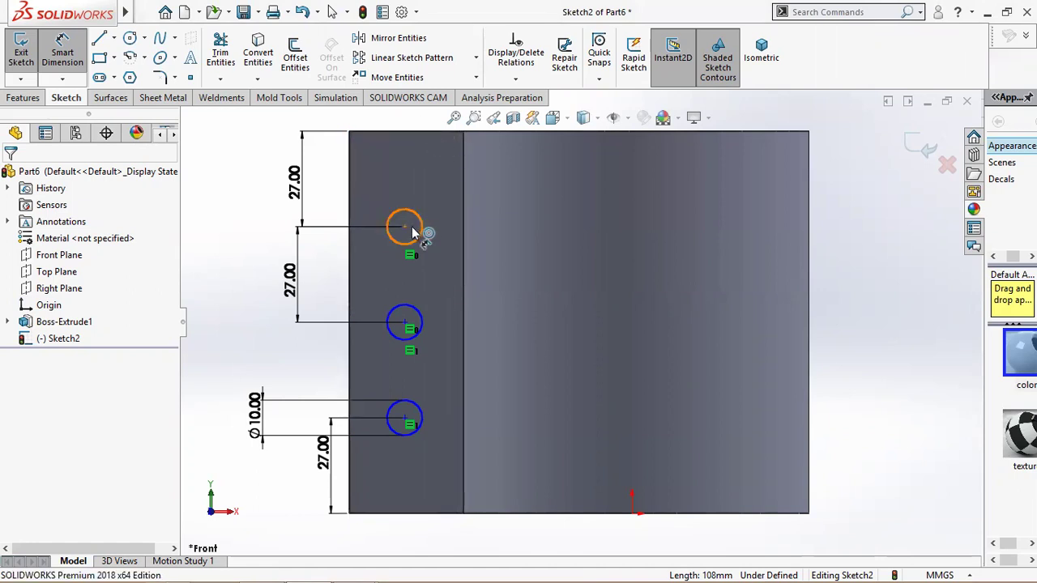
pyautogui.click(416, 134)
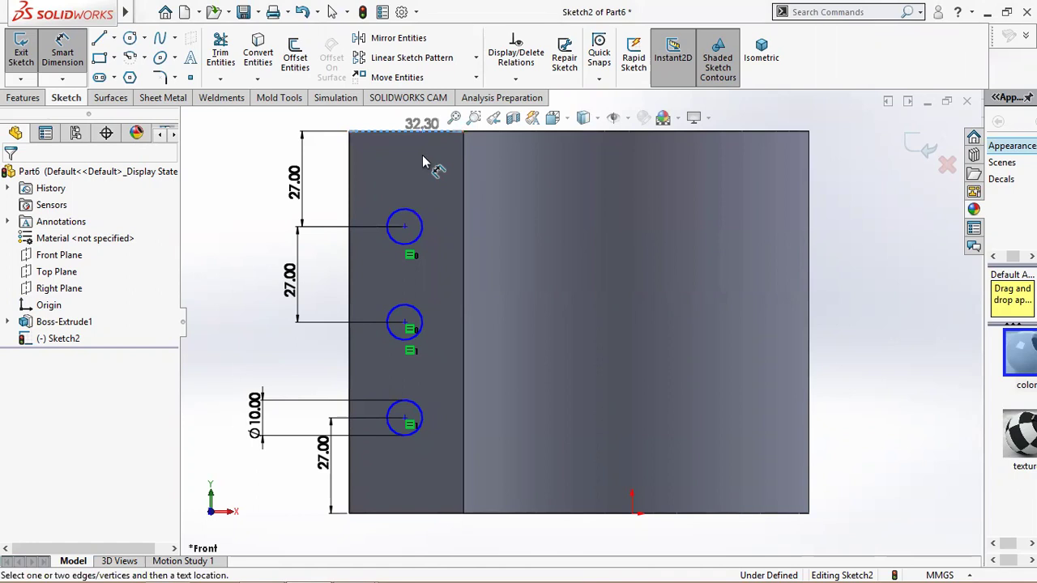
pyautogui.press('Escape')
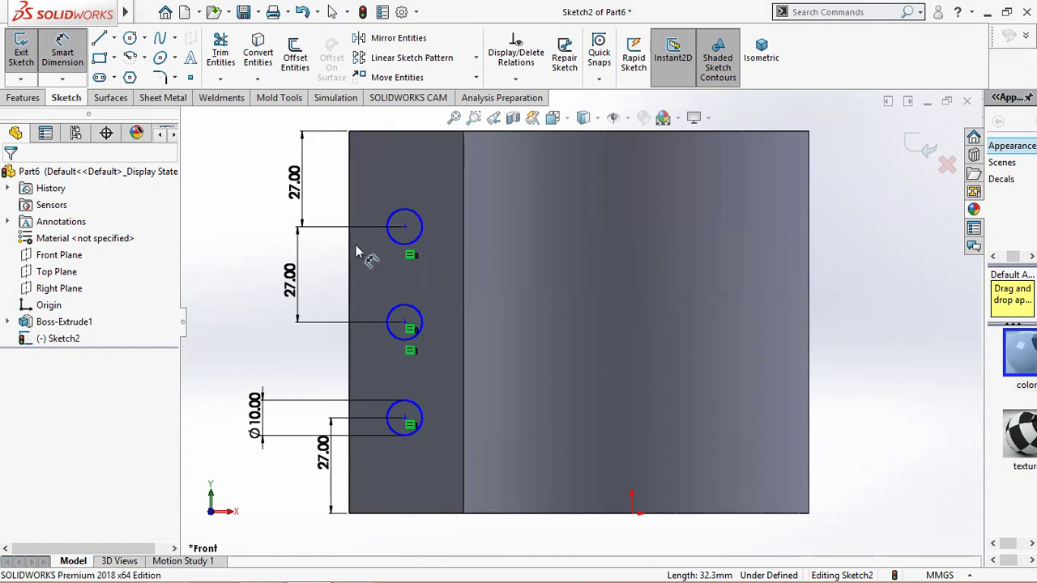
pyautogui.click(350, 250)
pyautogui.click(404, 227)
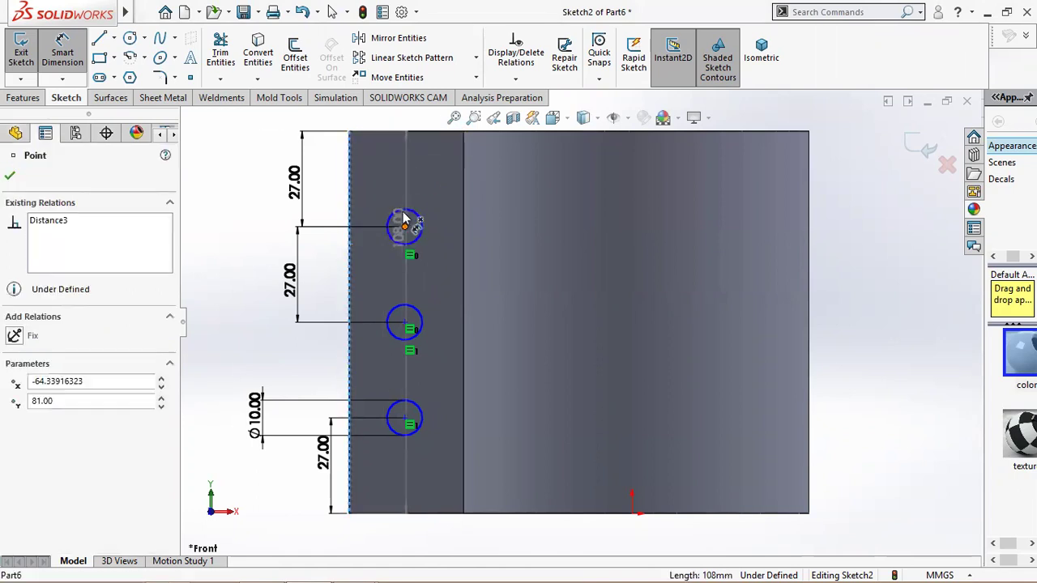
pyautogui.click(401, 188)
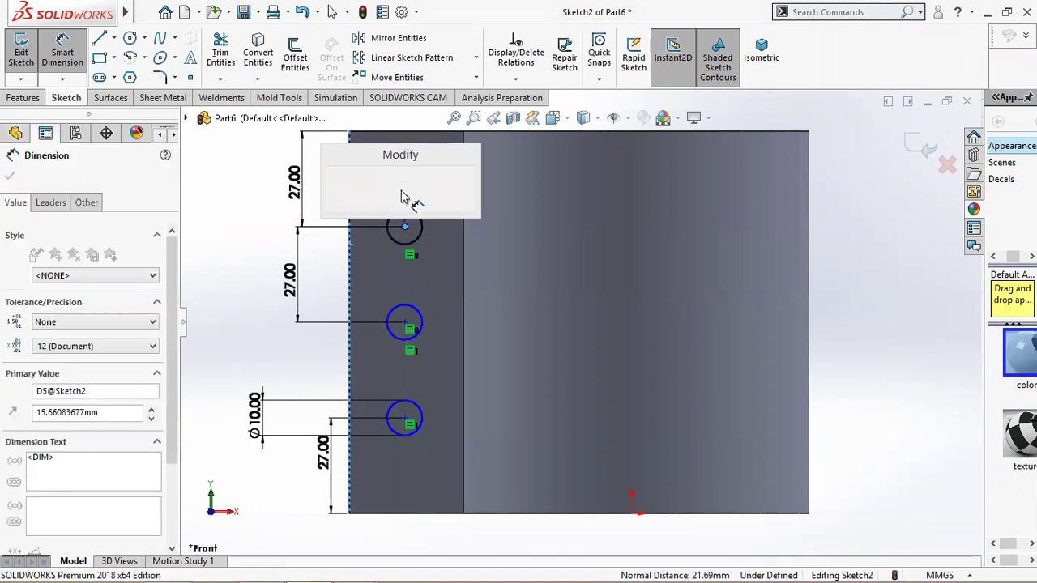
pyautogui.write('32.3/2')
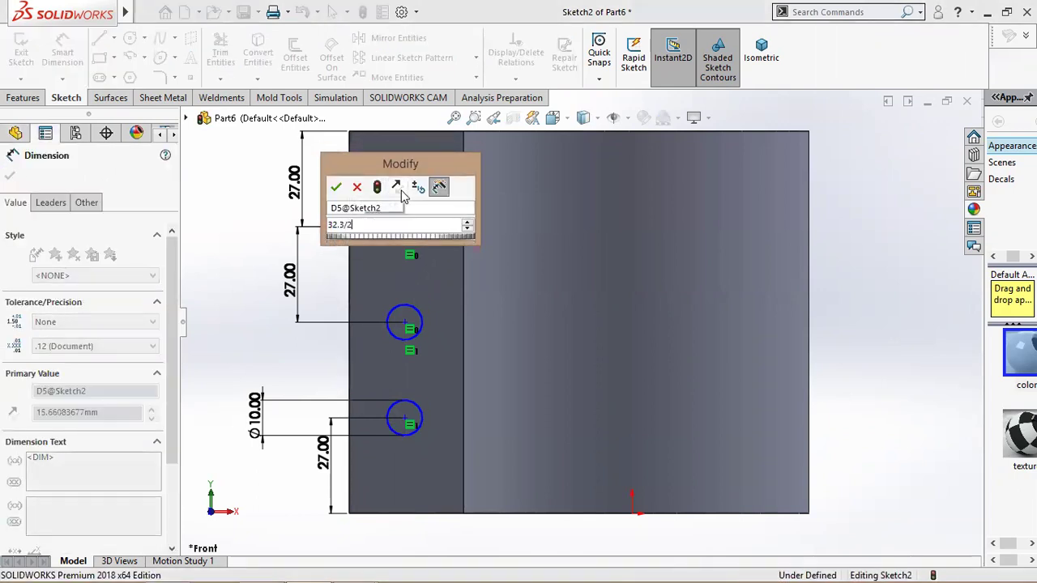
pyautogui.press('Escape')
pyautogui.press('Escape')
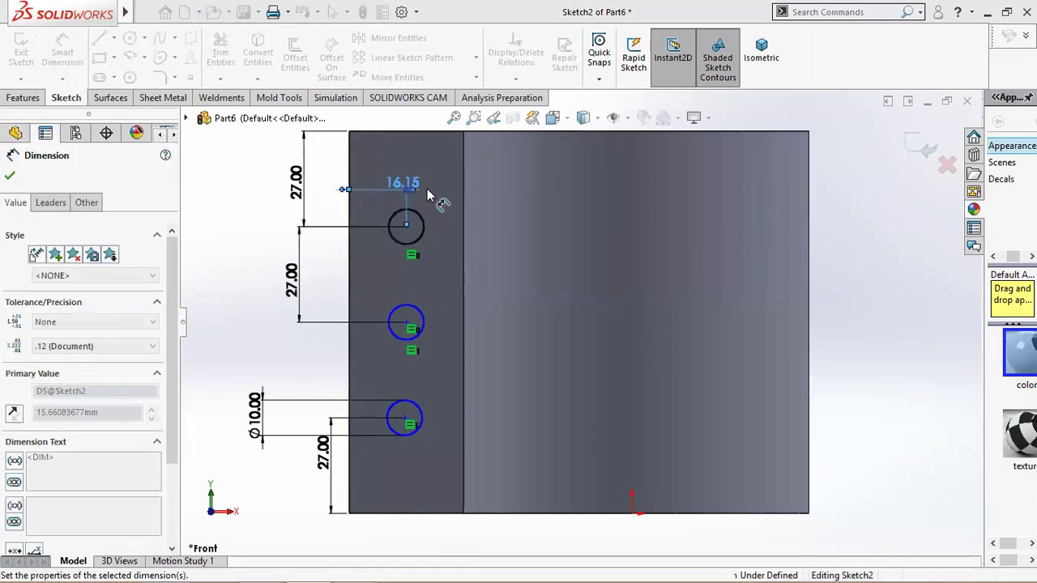
# - Add a Vertical relation aligning all three hole centres
pyautogui.click(407, 226)
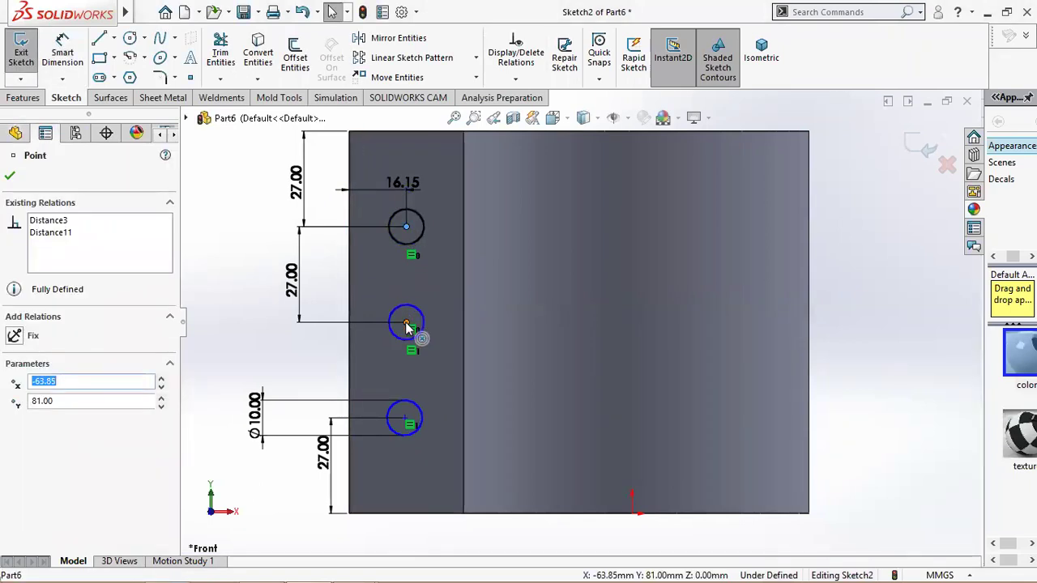
pyautogui.click(405, 321)
pyautogui.keyDown('ctrl'); pyautogui.click(404, 418); pyautogui.keyUp('ctrl')
pyautogui.keyDown('ctrl'); pyautogui.click(405, 417); pyautogui.keyUp('ctrl')
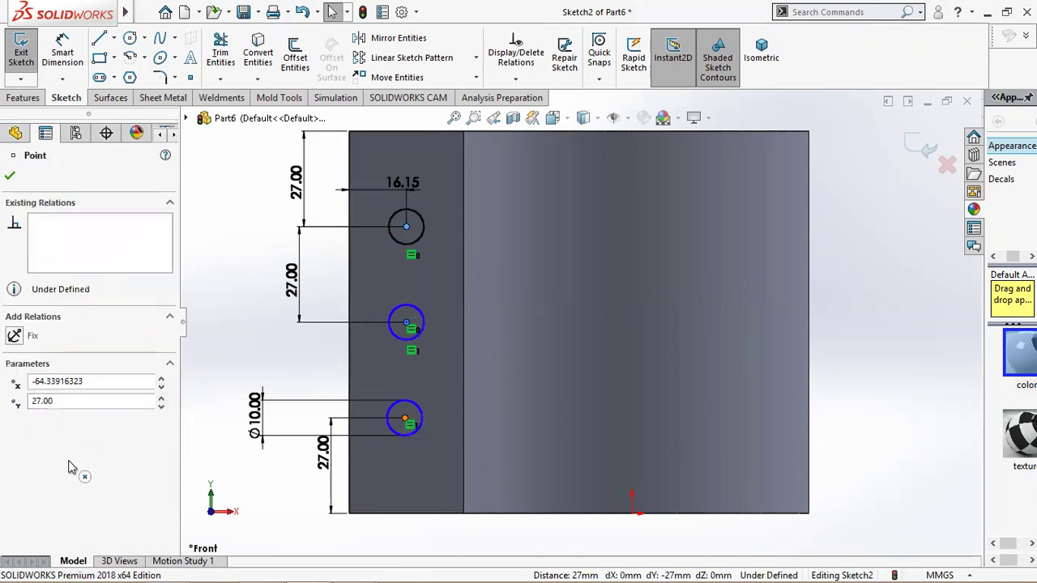
pyautogui.click(15, 439)
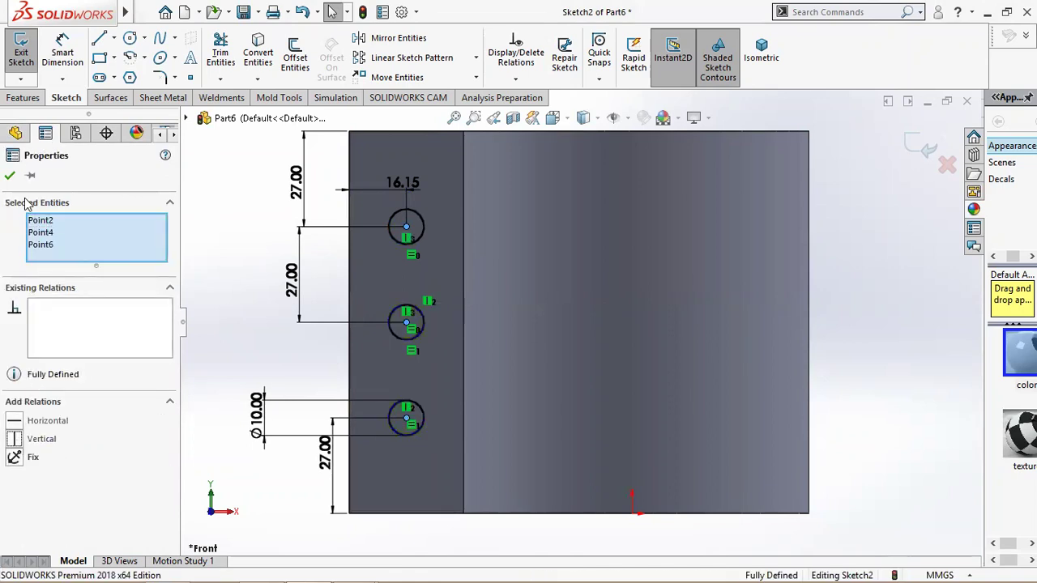
pyautogui.click(10, 176)
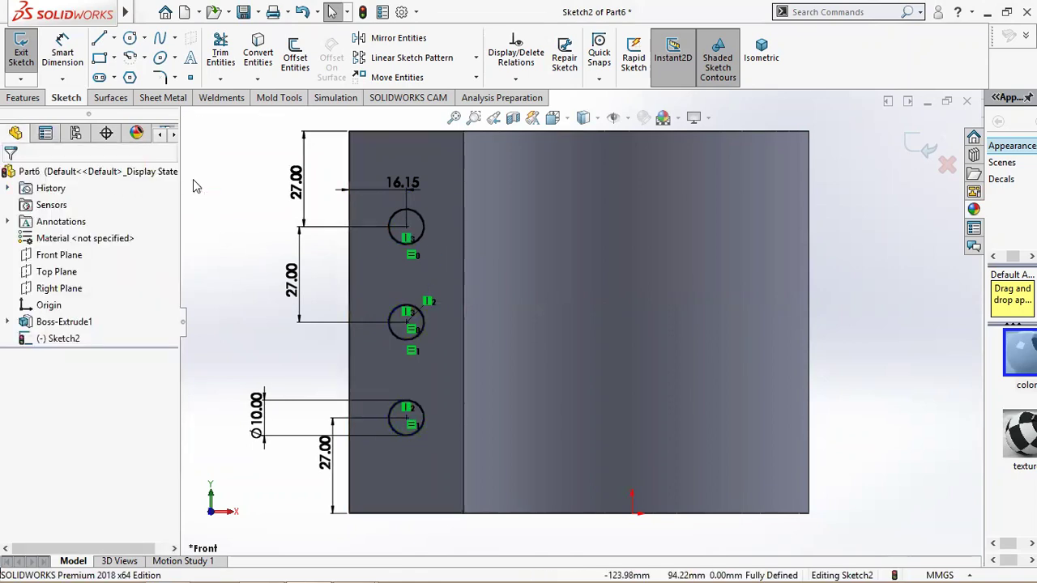
# - Extruded-cut the three holes using Mid Plane at 108 mm
pyautogui.click(24, 101)
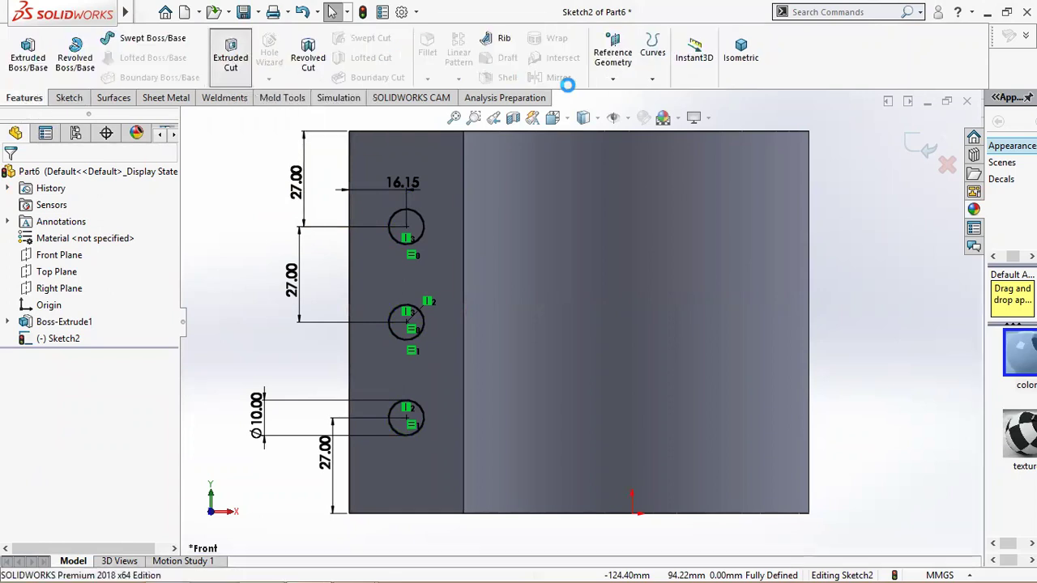
pyautogui.click(754, 55)
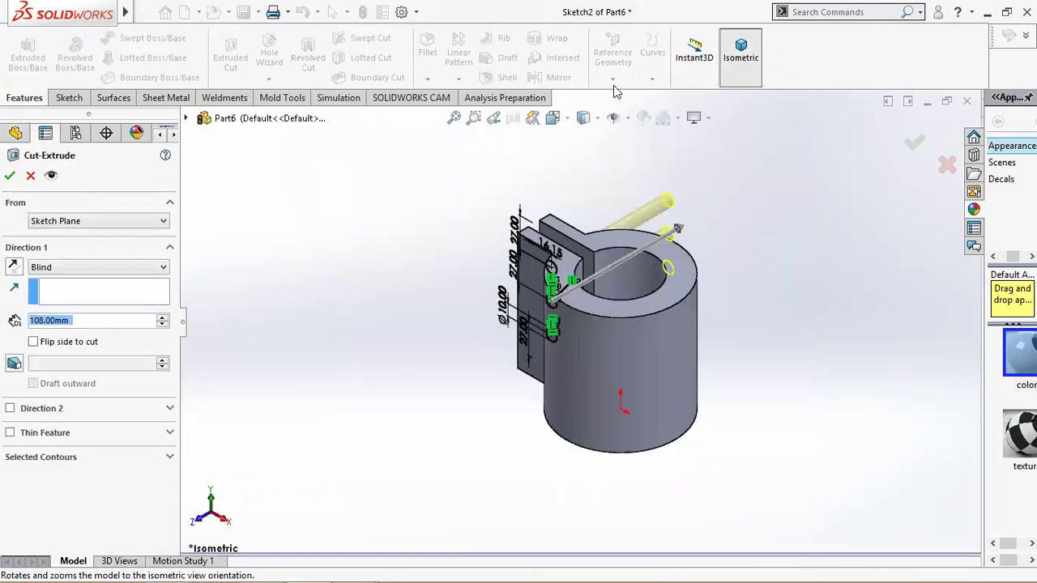
pyautogui.click(48, 268)
pyautogui.click(42, 362)
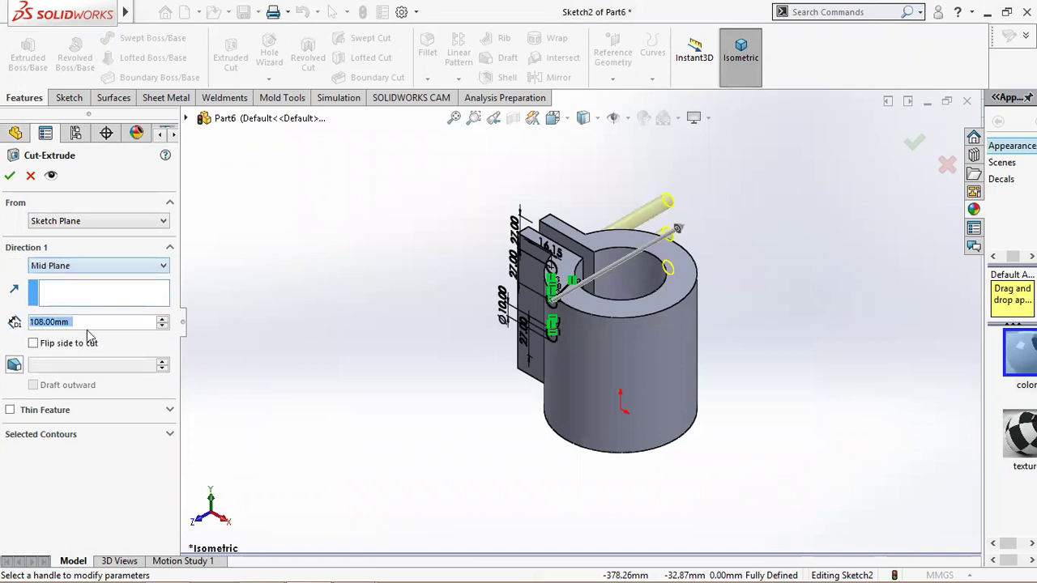
pyautogui.click(9, 175)
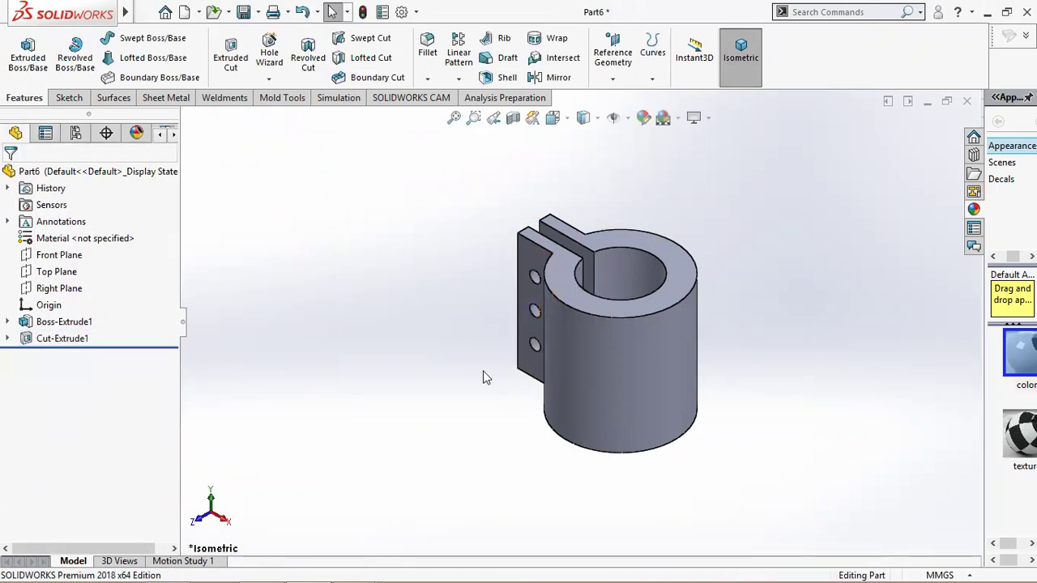
pyautogui.click(307, 566)
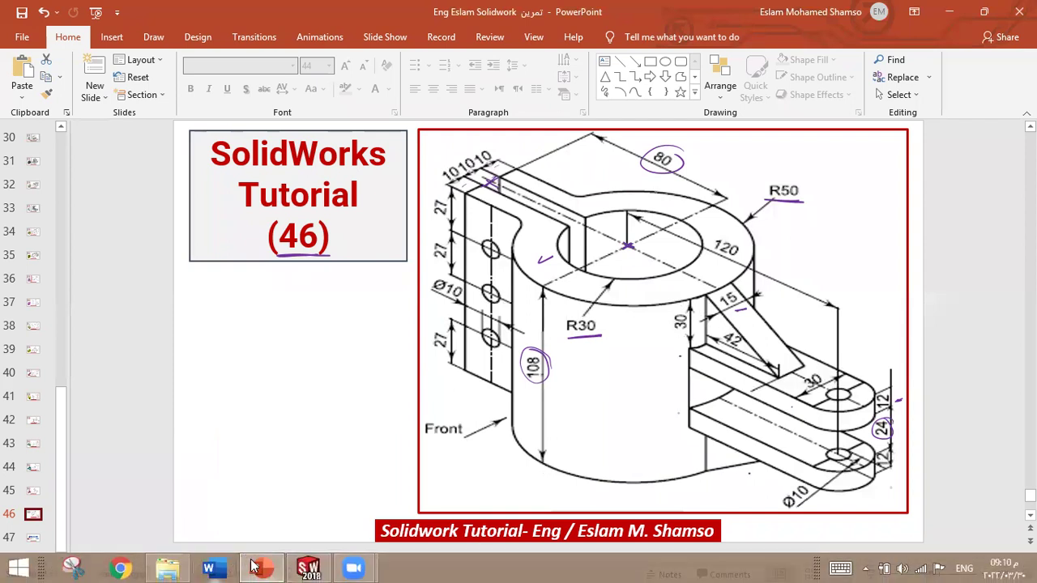
pyautogui.click(310, 567)
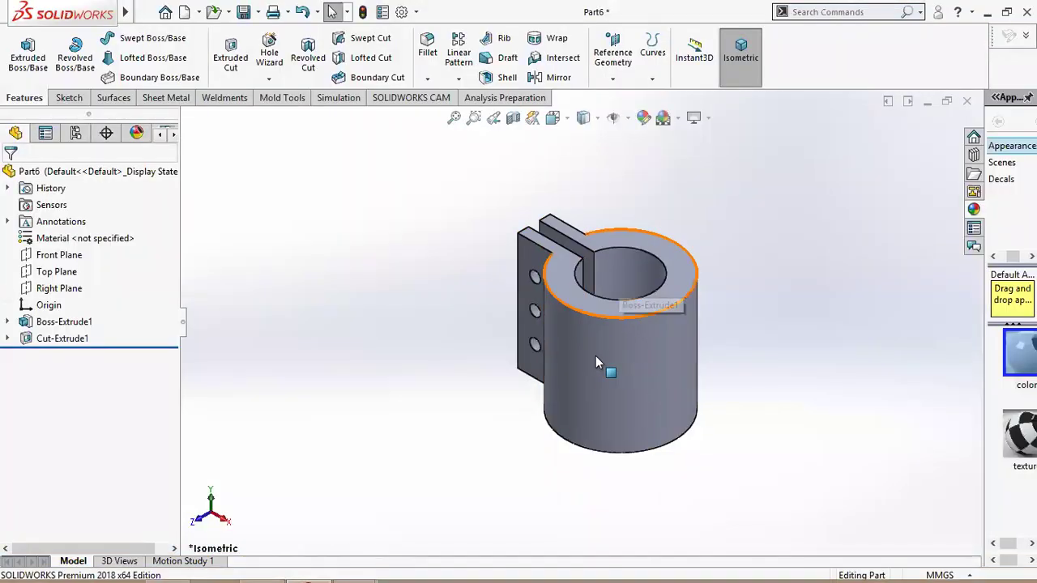
# - Create Plane1 offset 30 mm from the cylinder's top face, flipped downward
pyautogui.click(621, 79)
pyautogui.click(627, 97)
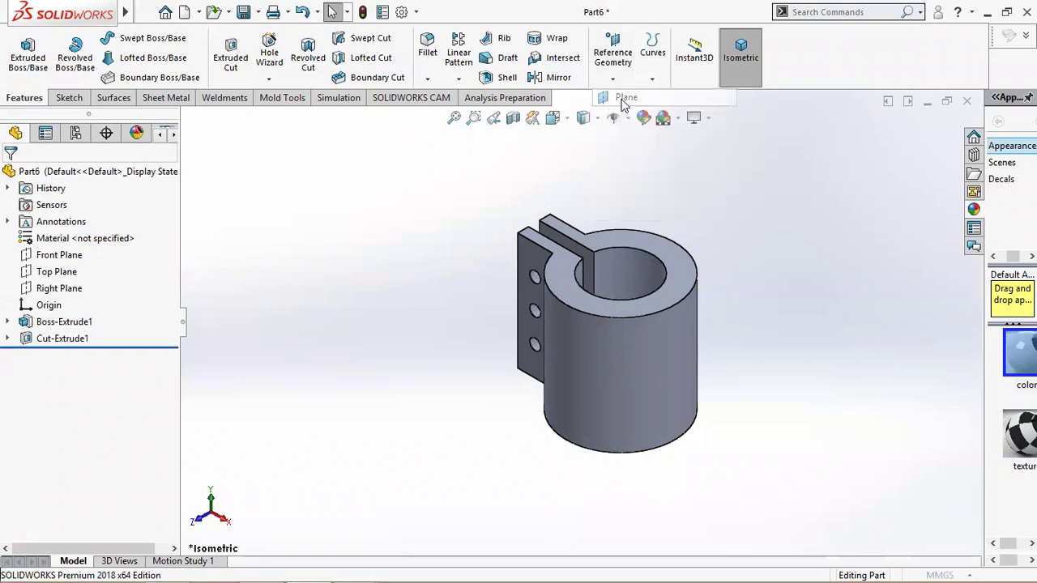
pyautogui.click(690, 274)
pyautogui.write('30')
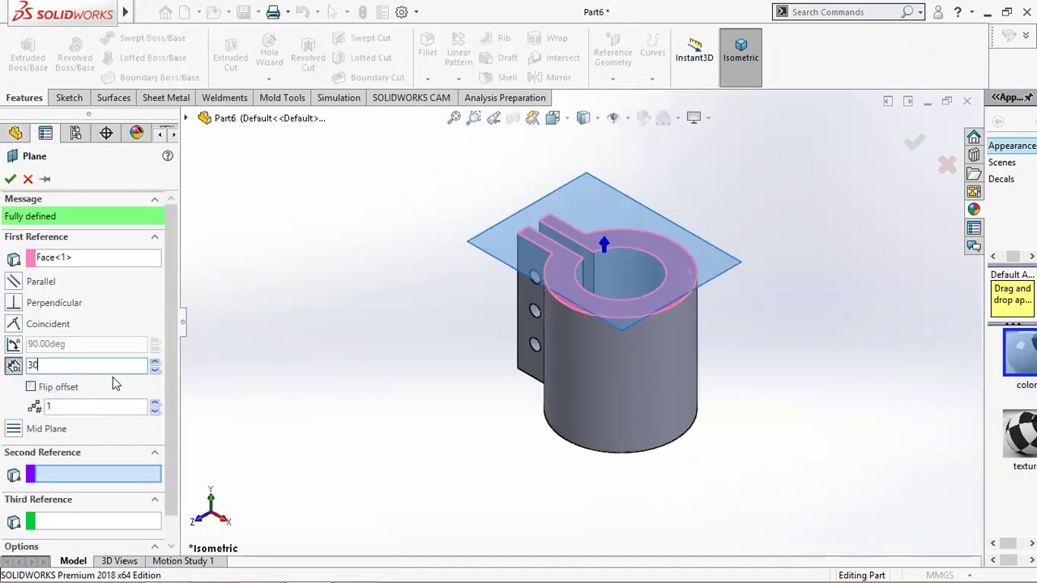
pyautogui.press('Return')
pyautogui.click(31, 387)
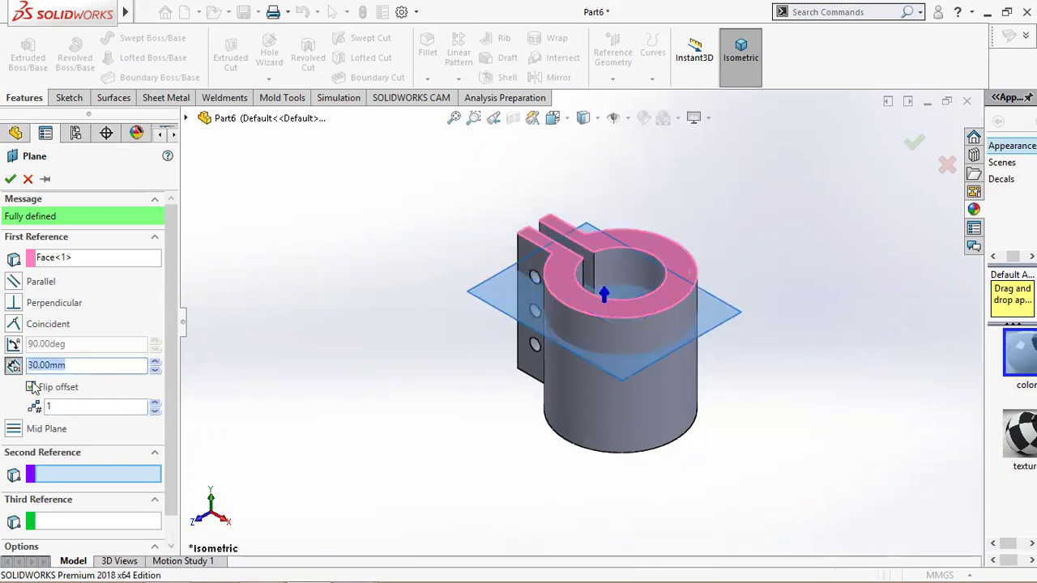
pyautogui.click(10, 178)
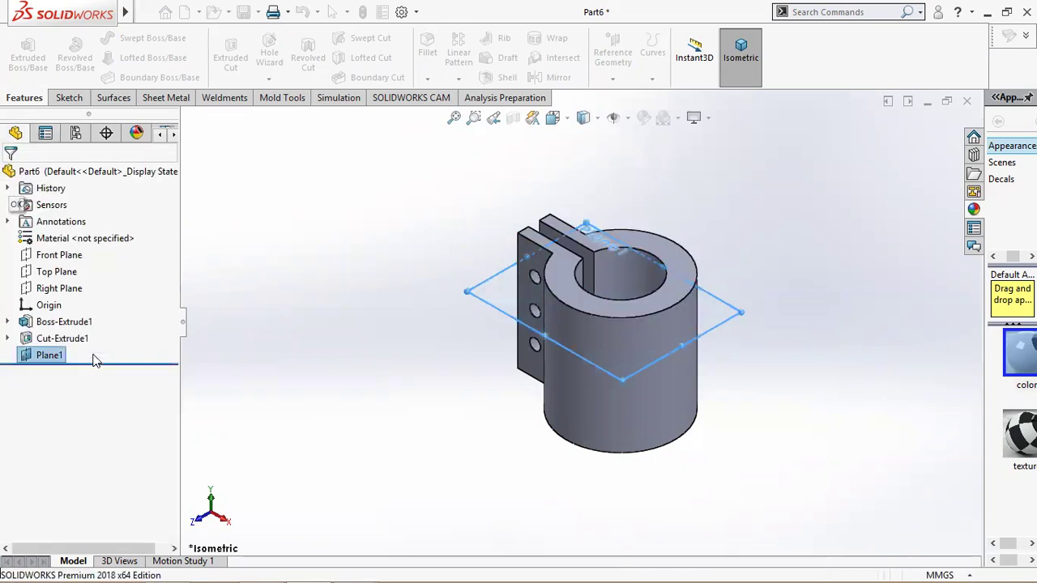
# - Start a new sketch on Plane1 and view it Normal To
pyautogui.rightClick(50, 357)
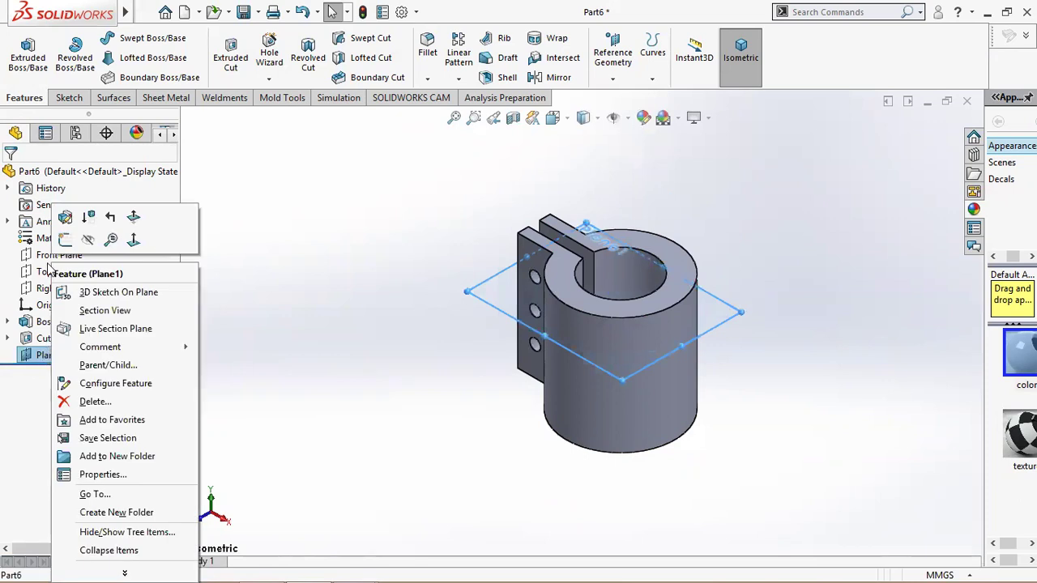
pyautogui.click(65, 239)
pyautogui.rightClick(44, 370)
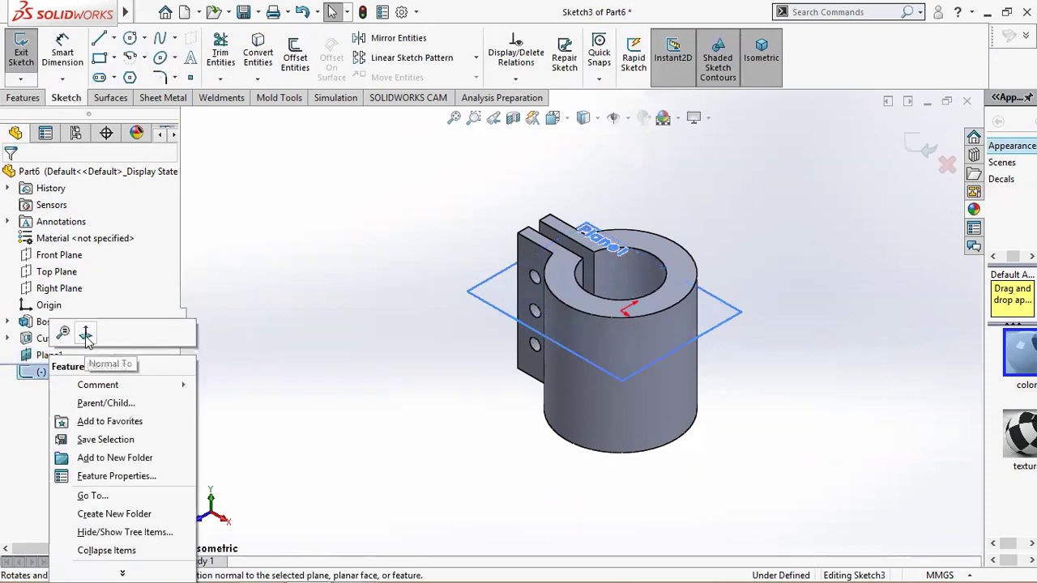
pyautogui.click(86, 336)
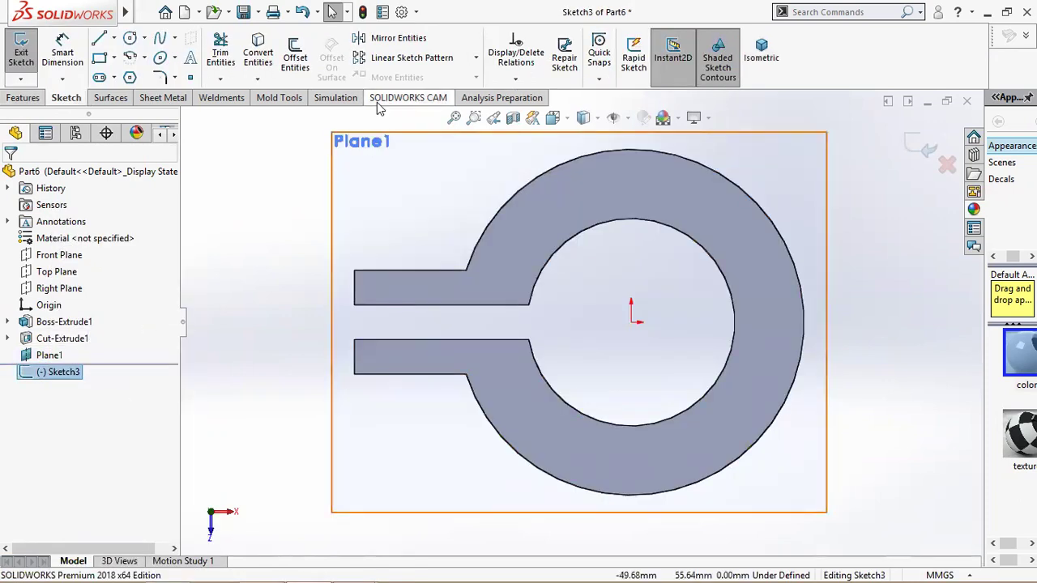
pyautogui.scroll(4, 802, 310)
pyautogui.scroll(-4, 683, 350)
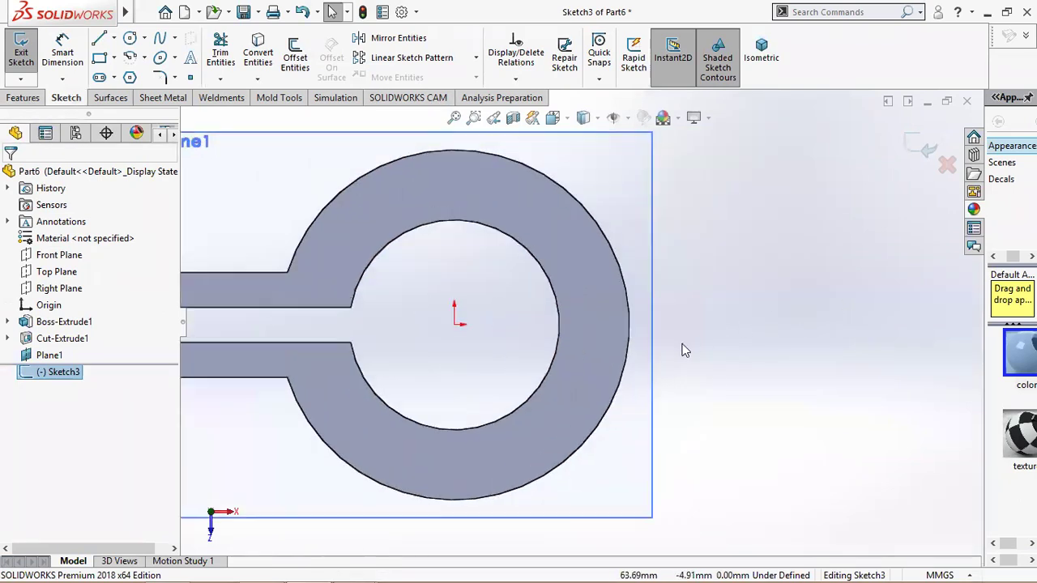
# - Draw a rectangle extending right from the ring's edge
pyautogui.click(98, 66)
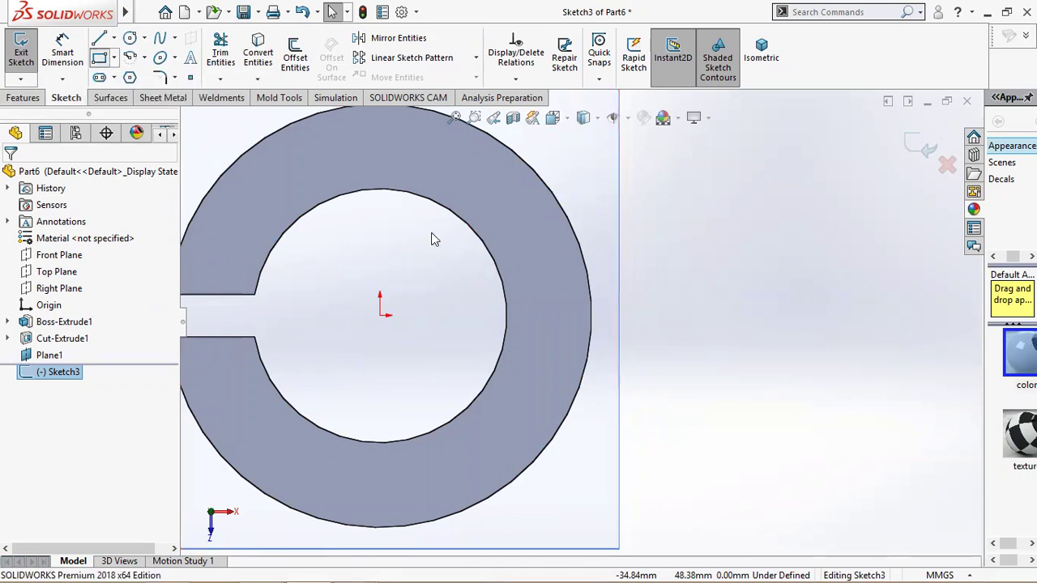
pyautogui.click(587, 274)
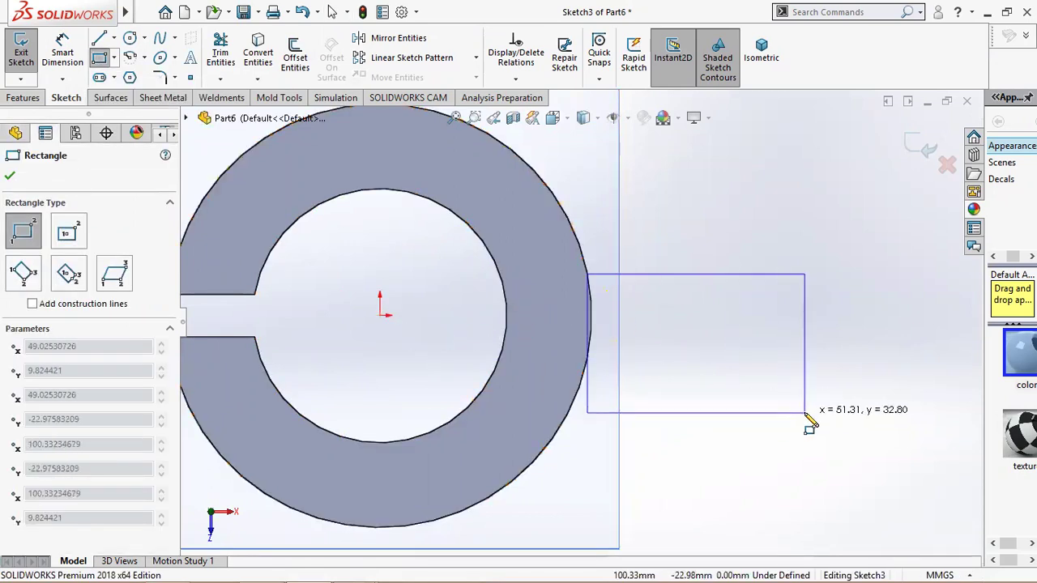
pyautogui.click(860, 406)
pyautogui.click(864, 416)
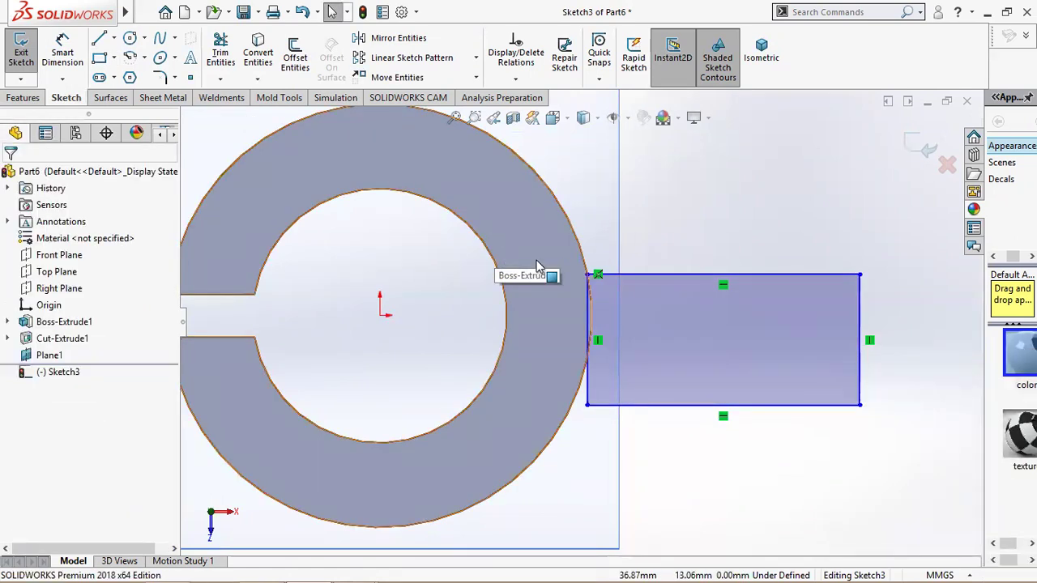
# - Dimension the rectangle's top edge 15 mm from the origin and its height 30 mm
pyautogui.click(63, 63)
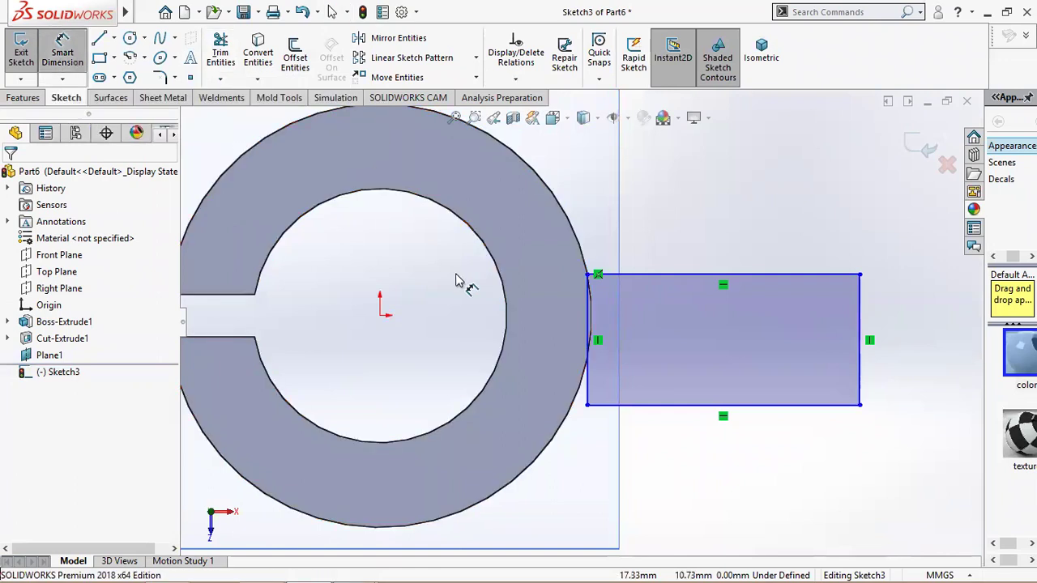
pyautogui.click(380, 316)
pyautogui.click(664, 277)
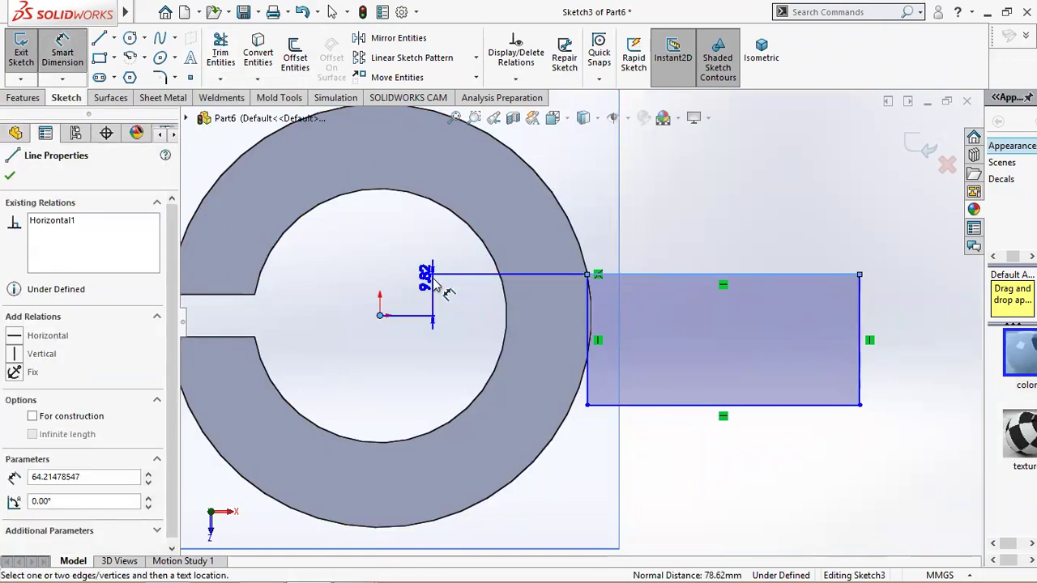
pyautogui.click(437, 301)
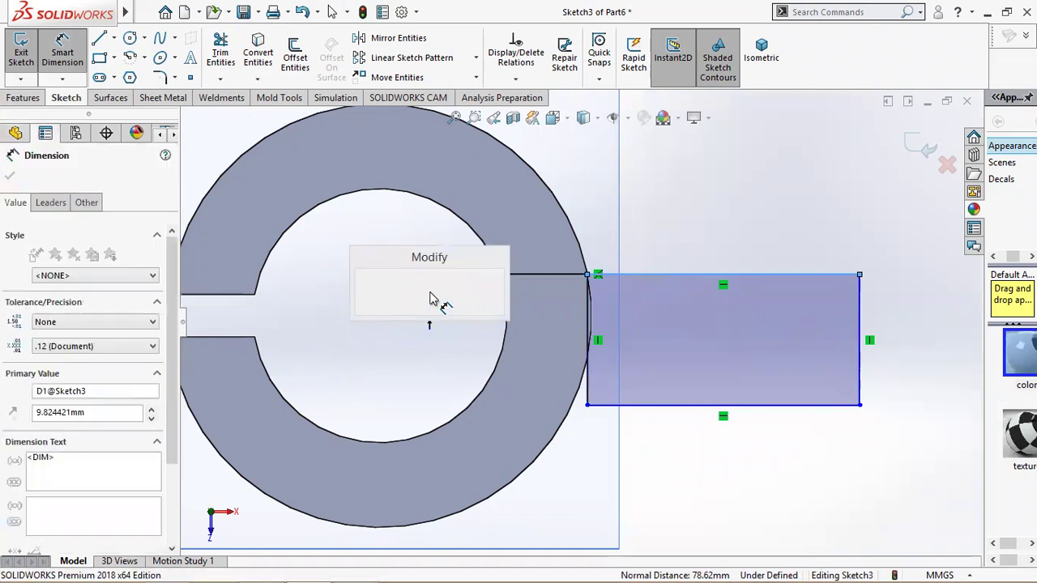
pyautogui.write('15')
pyautogui.press('Return')
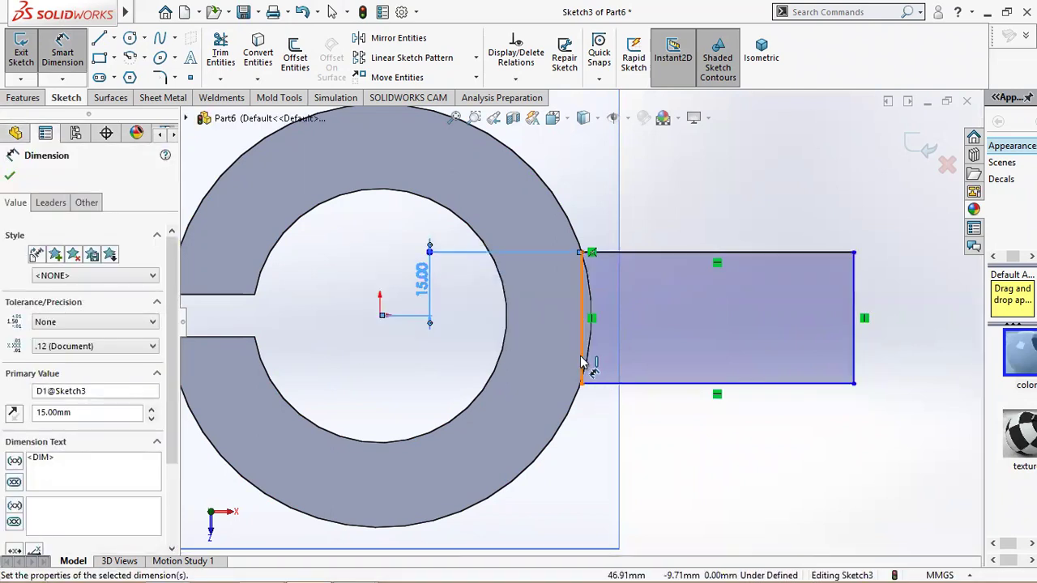
pyautogui.click(456, 349)
pyautogui.click(374, 348)
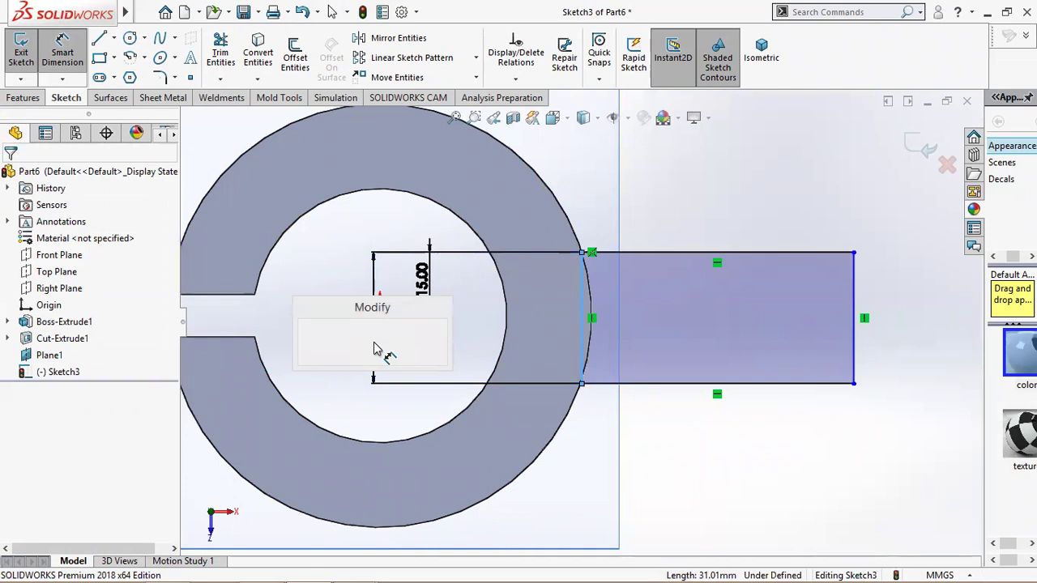
pyautogui.write('30')
pyautogui.press('Return')
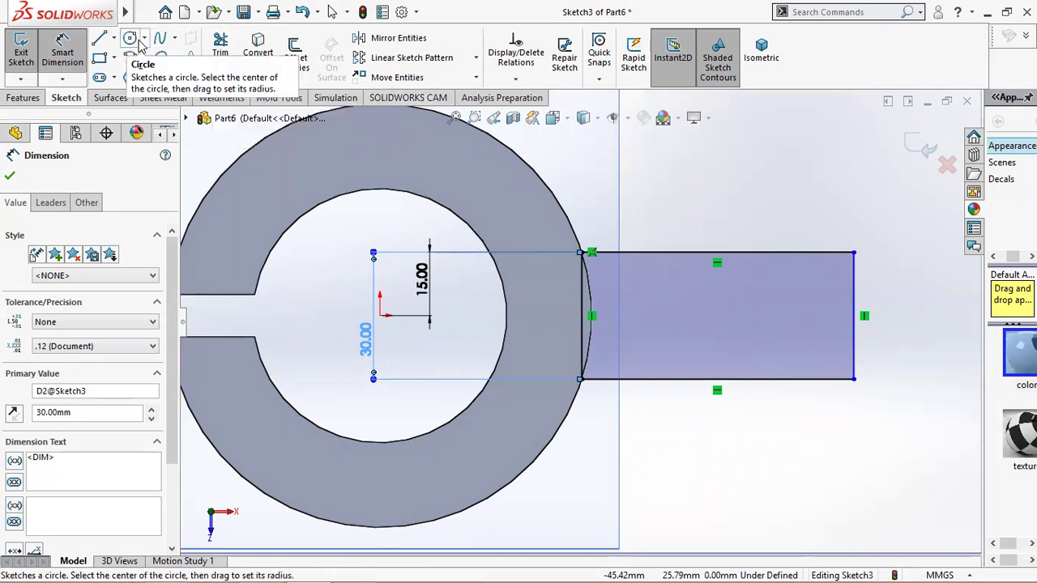
# - Draw a circle at the origin on the cylinder edge and dimension it Ø100
pyautogui.click(129, 38)
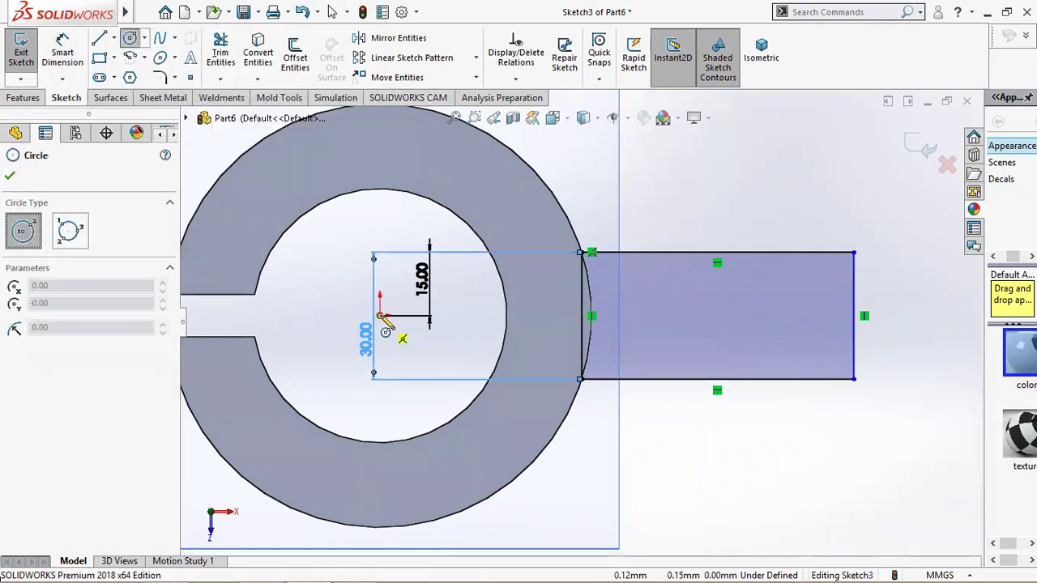
pyautogui.click(381, 315)
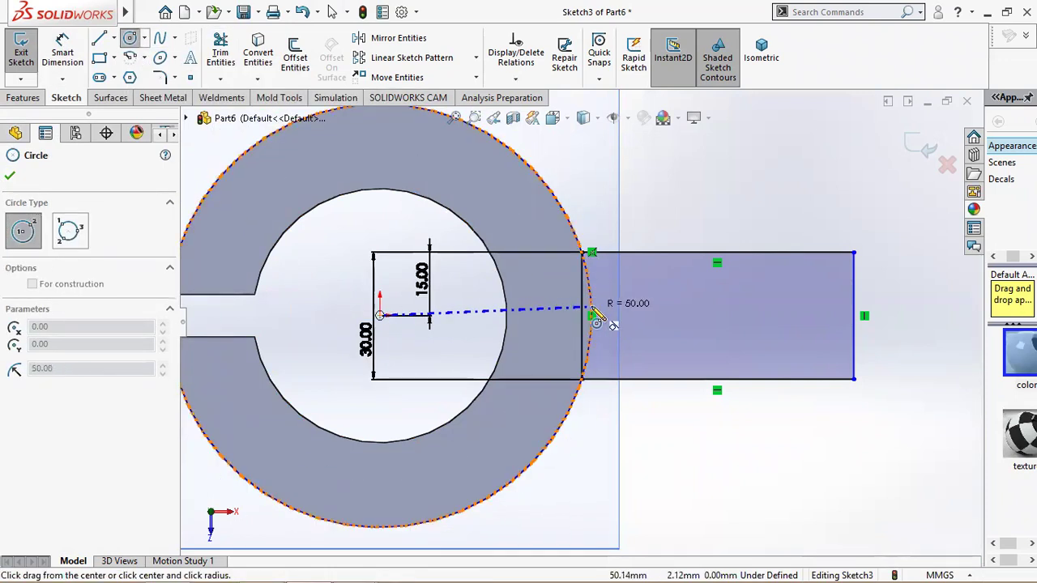
pyautogui.click(594, 316)
pyautogui.rightClick(595, 317)
pyautogui.click(620, 316)
pyautogui.click(62, 50)
pyautogui.click(546, 189)
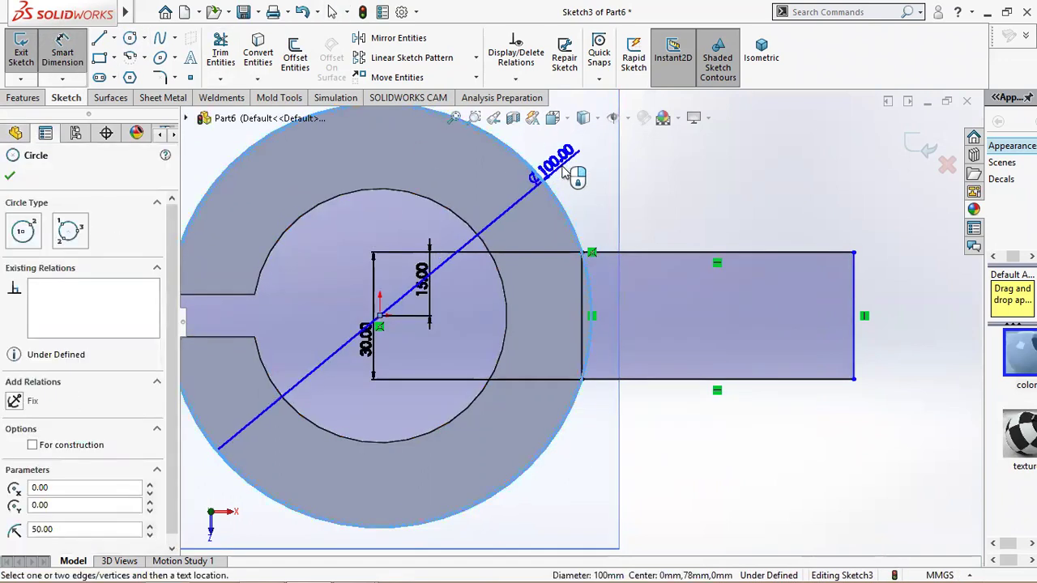
pyautogui.click(564, 171)
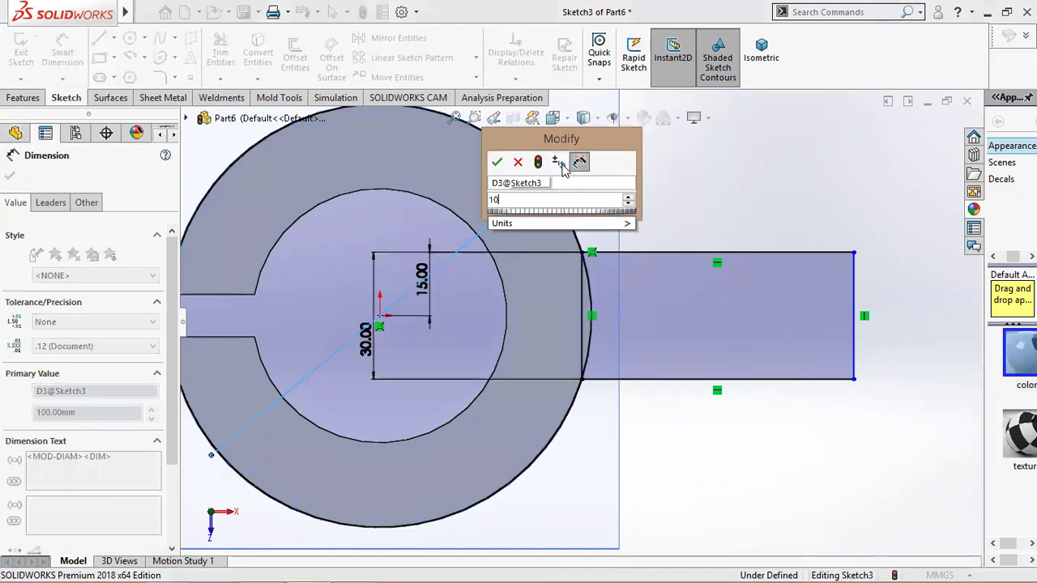
pyautogui.click(496, 156)
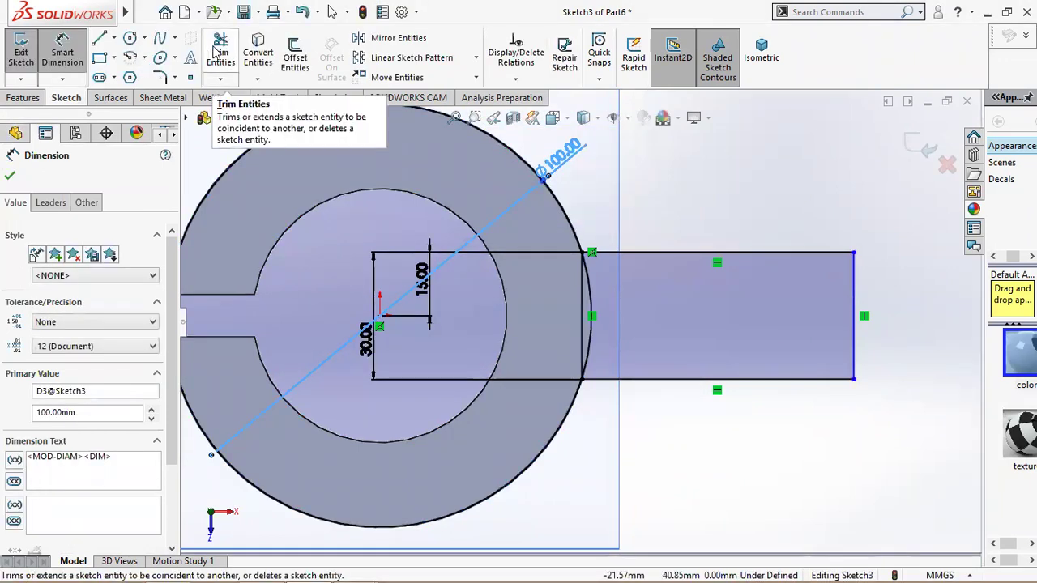
# - Trim the circle and rectangle, then undo the trims and the circle
pyautogui.click(221, 53)
pyautogui.click(581, 299)
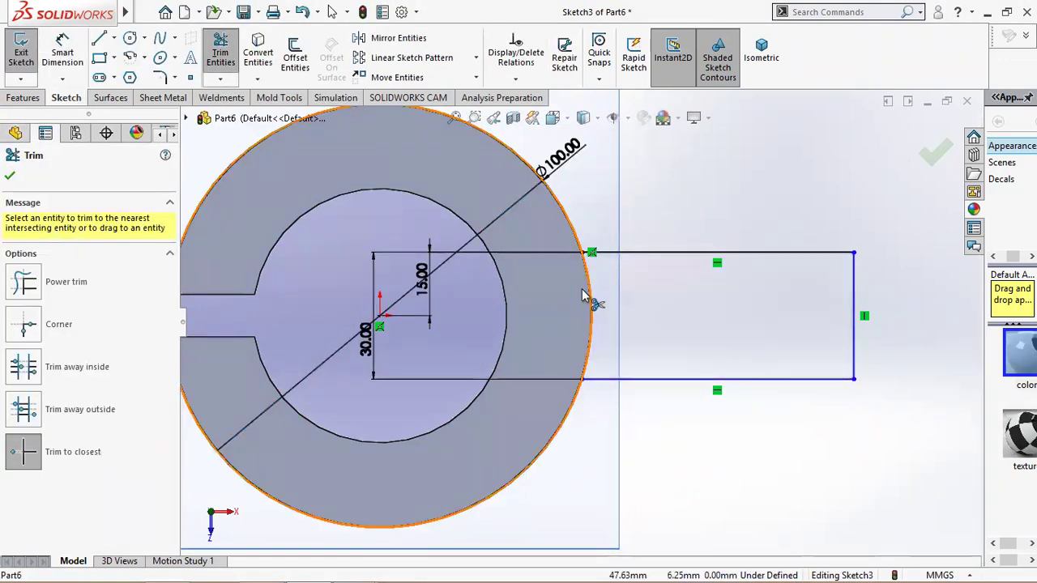
pyautogui.click(574, 241)
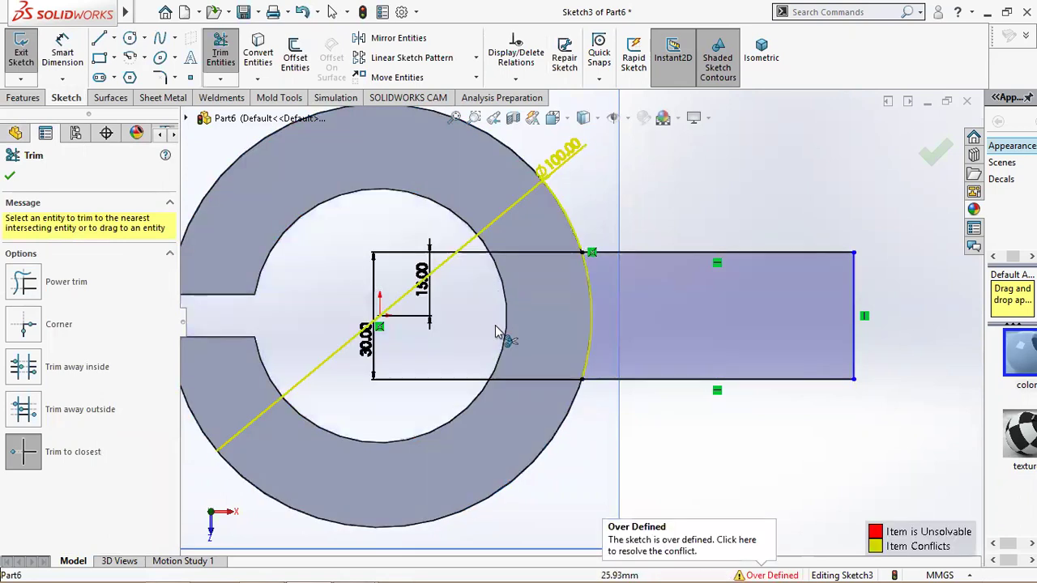
pyautogui.press('Escape')
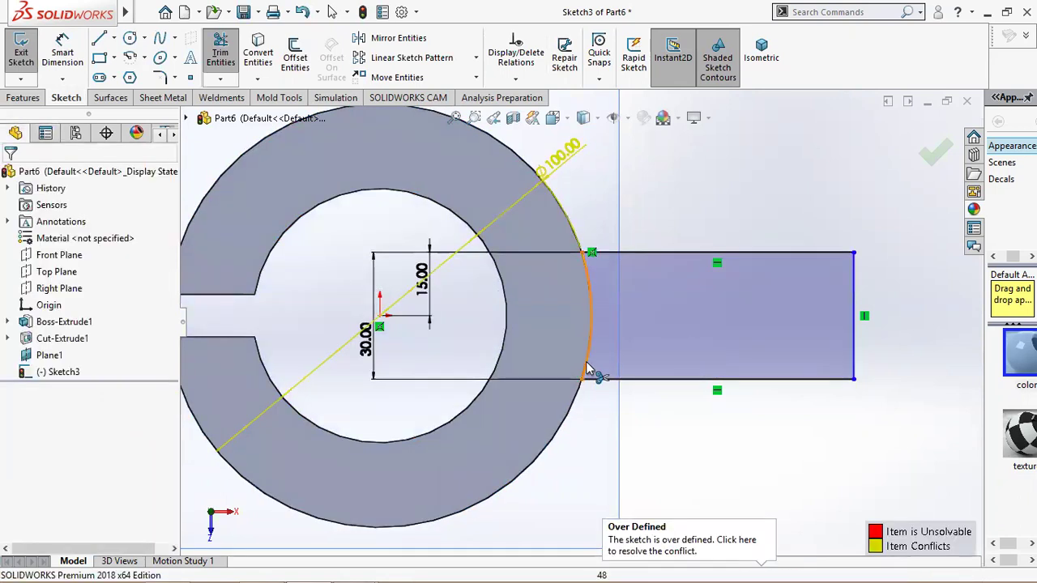
pyautogui.hotkey('ctrl', 'z')
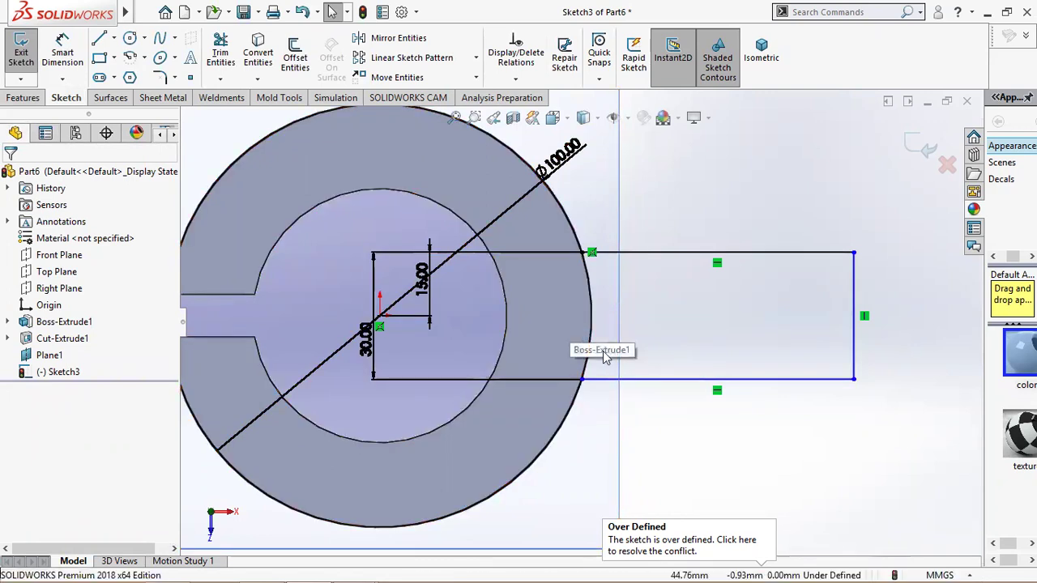
pyautogui.click(221, 50)
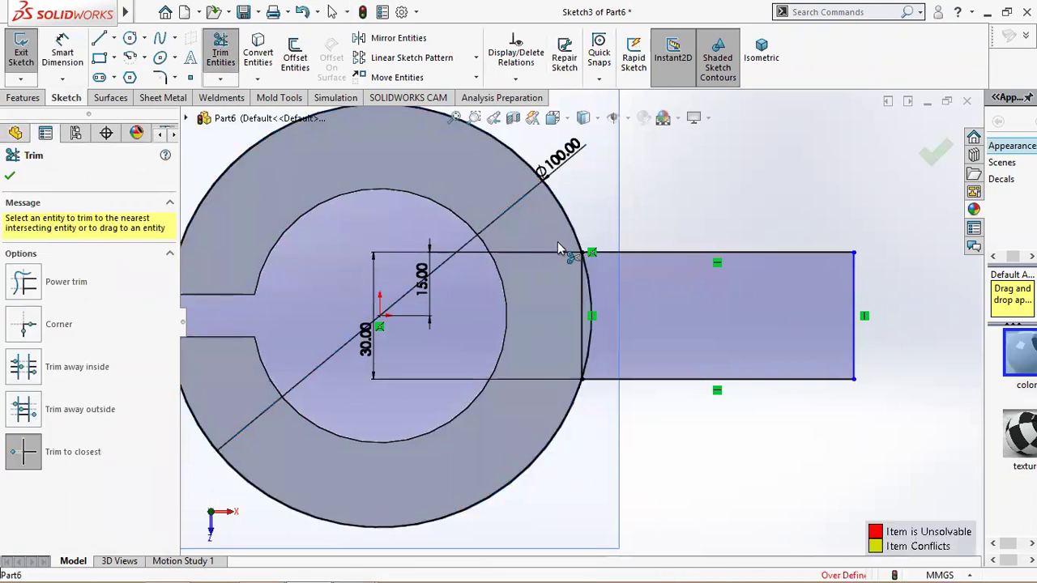
pyautogui.click(563, 247)
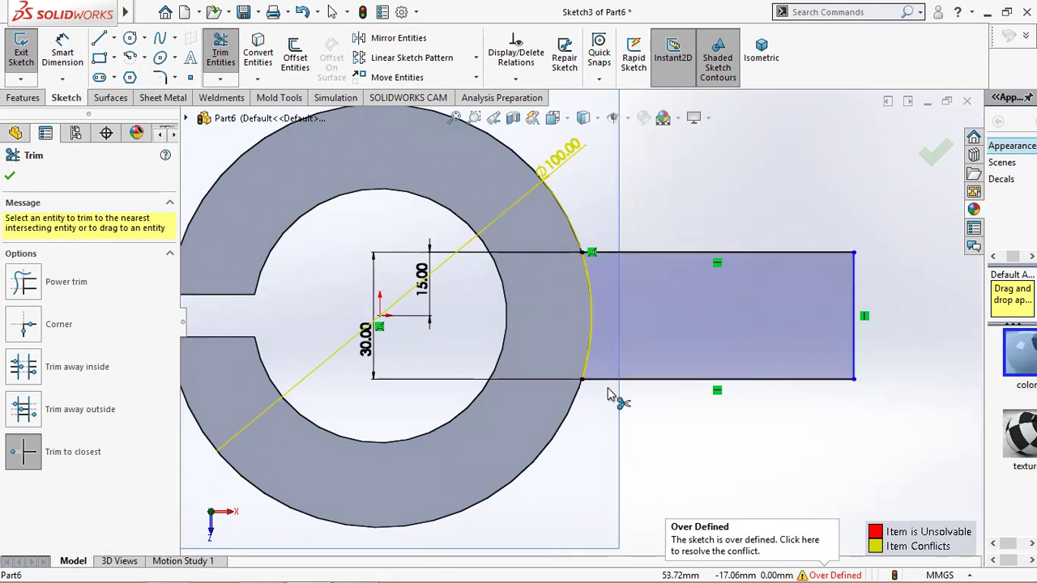
pyautogui.press('Escape')
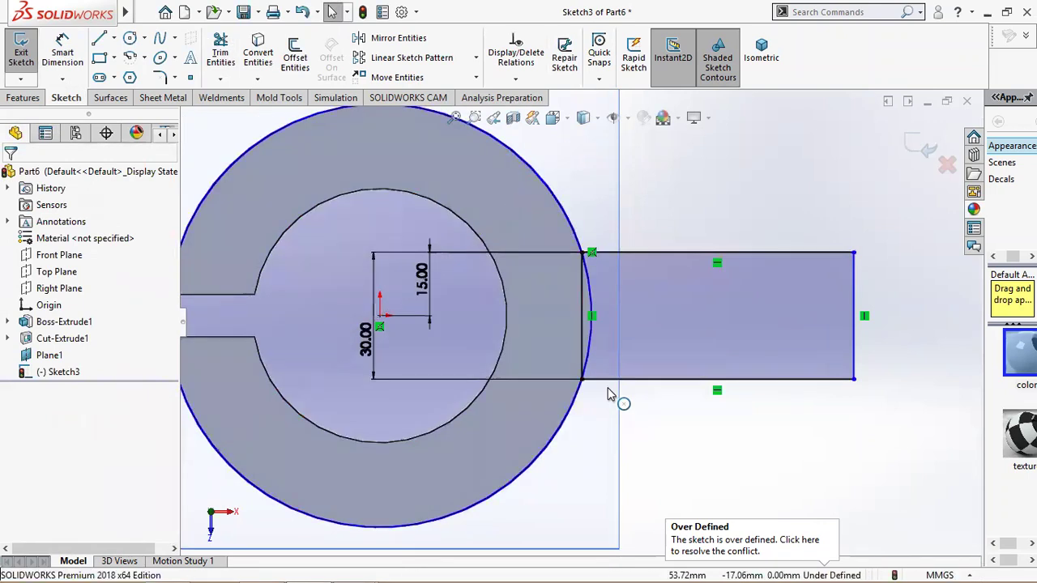
pyautogui.hotkey('ctrl', 'z')
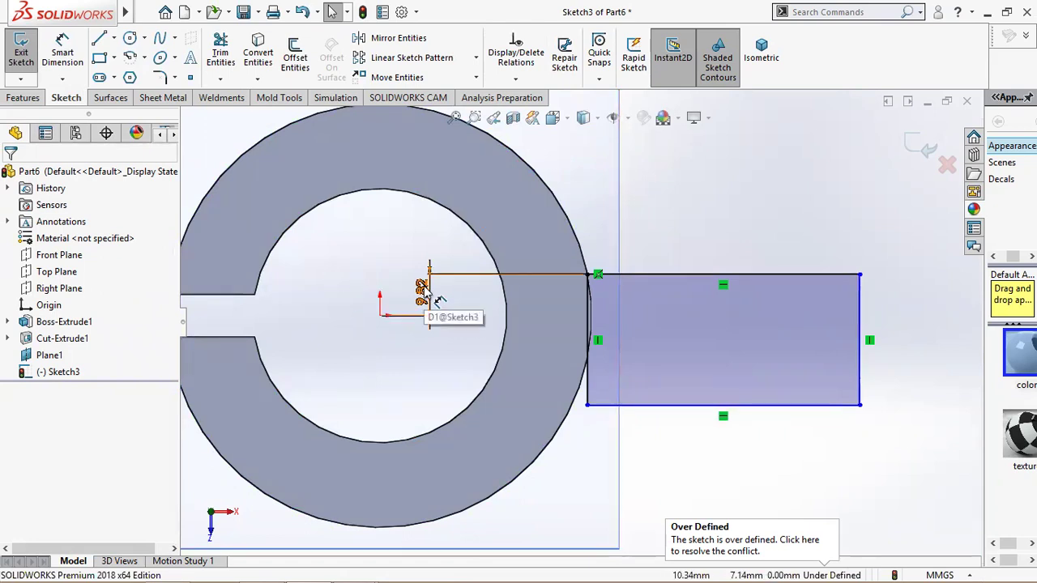
pyautogui.write('5')
# - Reset the top-edge offset to 15 mm and re-dimension the rectangle 30 mm tall
pyautogui.hotkey('ctrl', 'z')
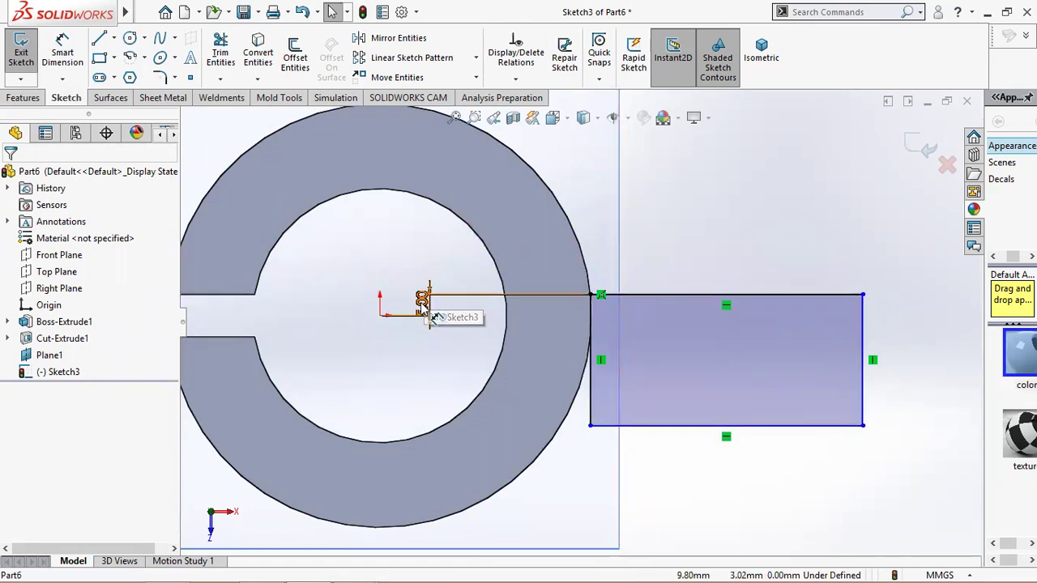
pyautogui.doubleClick(422, 301)
pyautogui.press('Return')
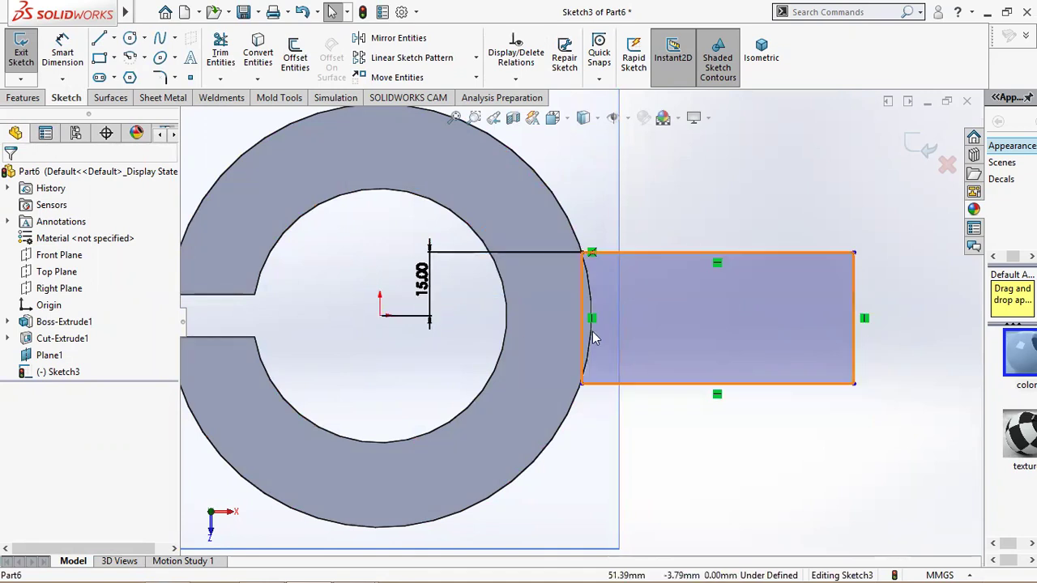
pyautogui.click(62, 50)
pyautogui.click(657, 384)
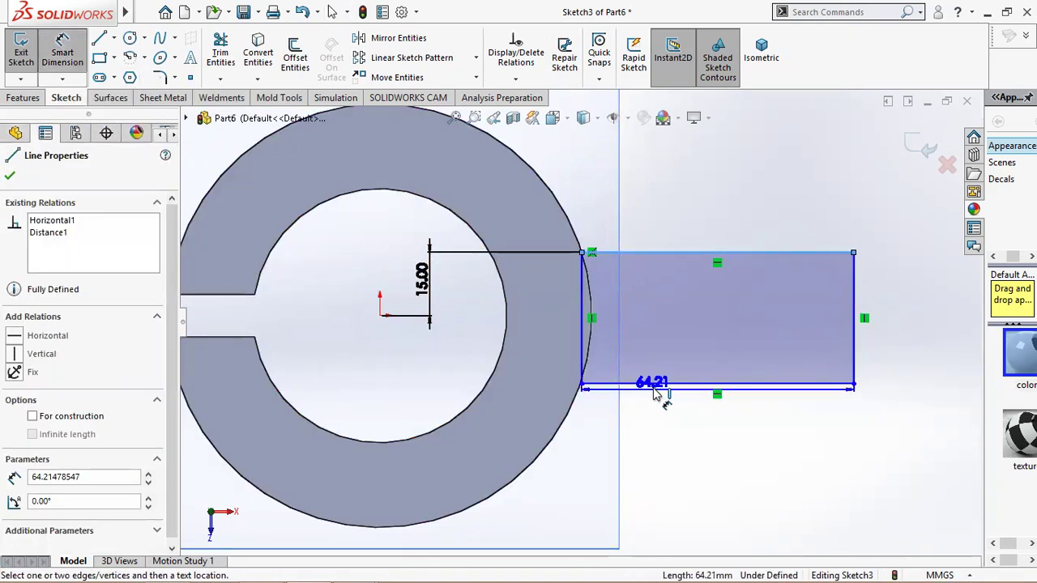
pyautogui.click(348, 300)
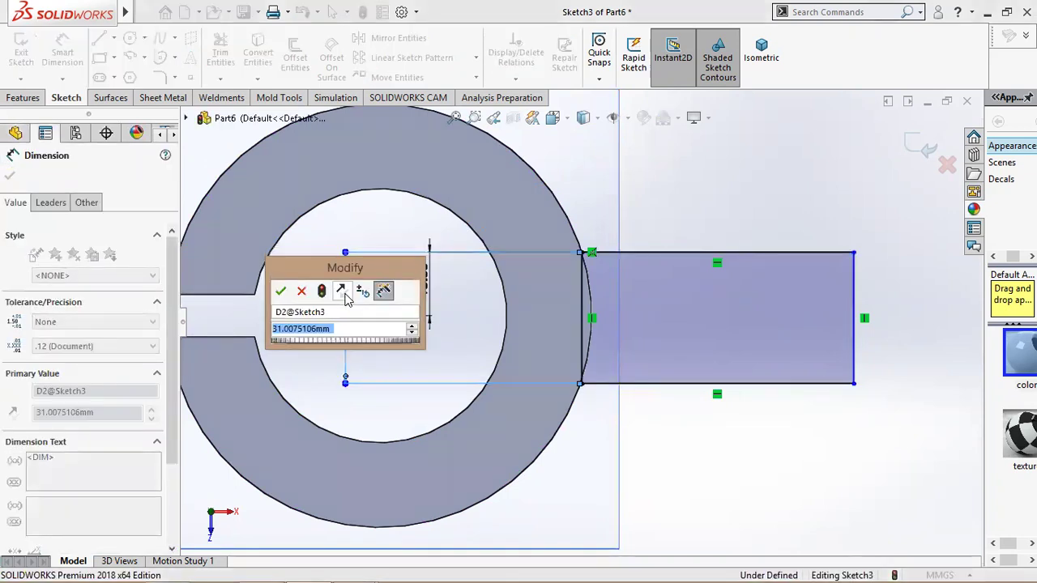
pyautogui.write('30')
pyautogui.press('Return')
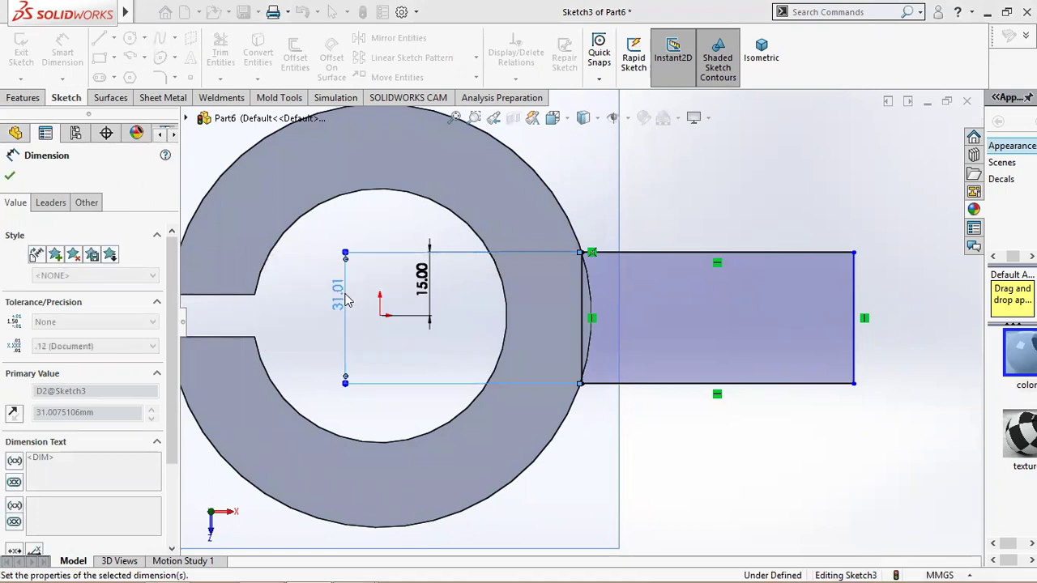
pyautogui.click(129, 58)
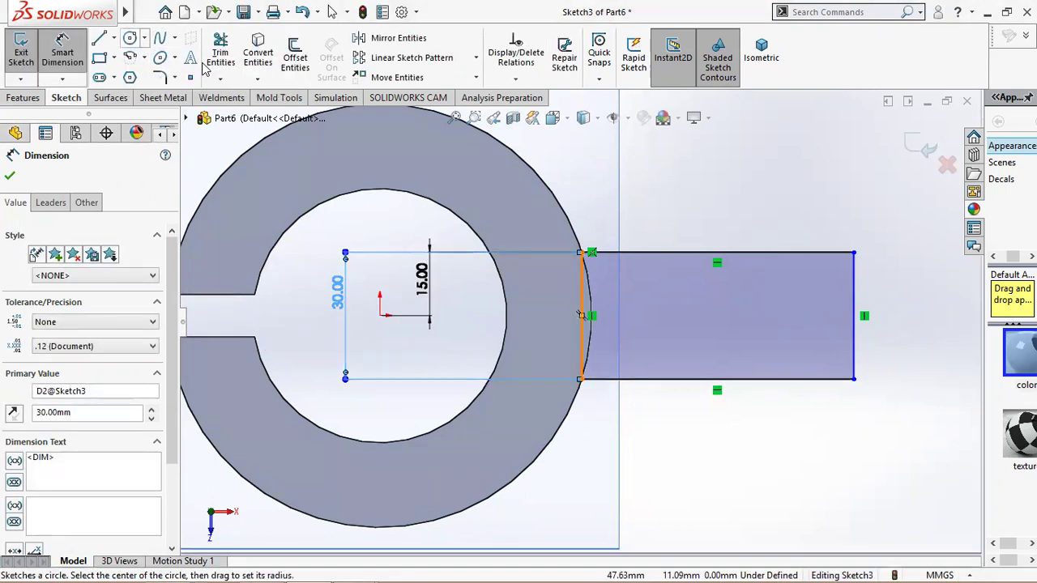
pyautogui.click(129, 39)
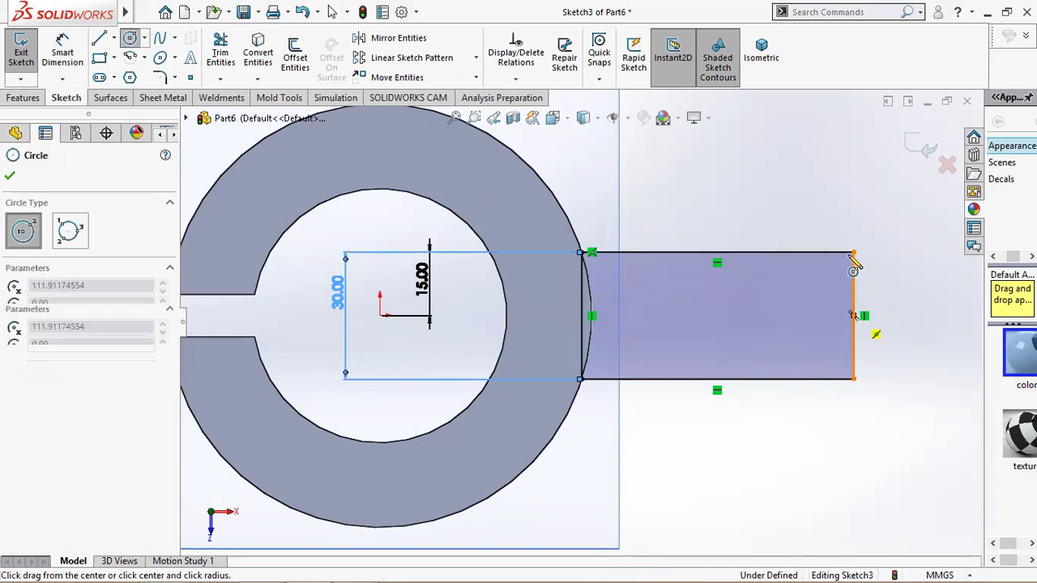
# - Draw two concentric circles centred on the arm's right end edge
pyautogui.click(852, 315)
pyautogui.click(853, 252)
pyautogui.click(854, 315)
pyautogui.click(854, 281)
pyautogui.press('Escape')
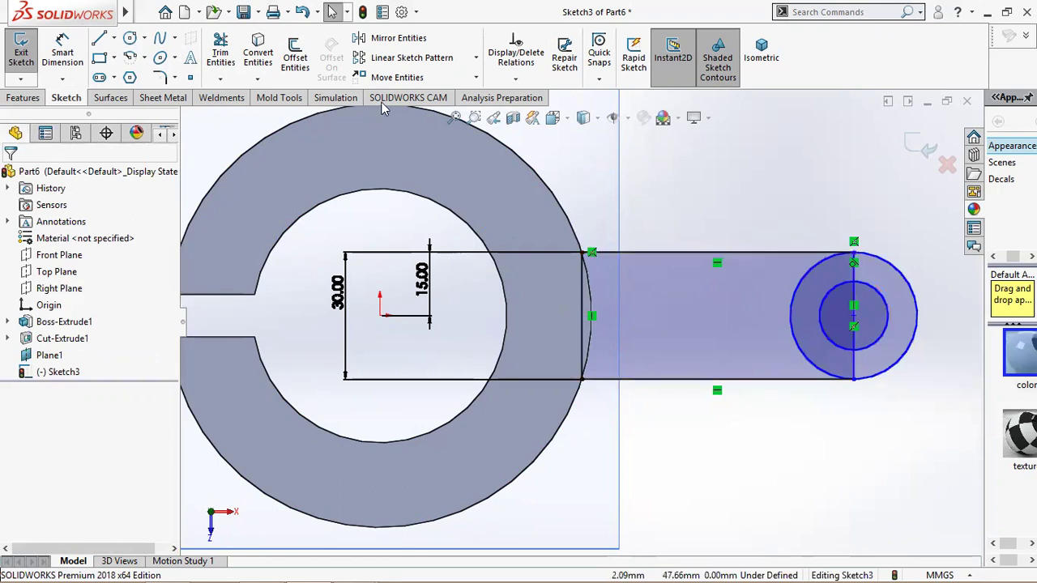
# - Trim the inner half of the outer circle and the end-edge segments
pyautogui.click(221, 50)
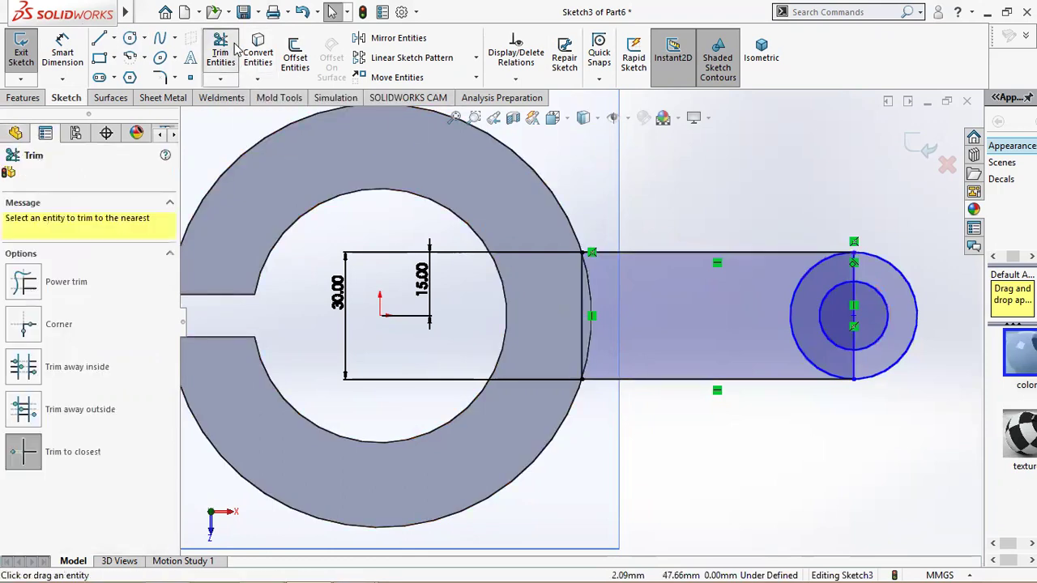
pyautogui.click(798, 312)
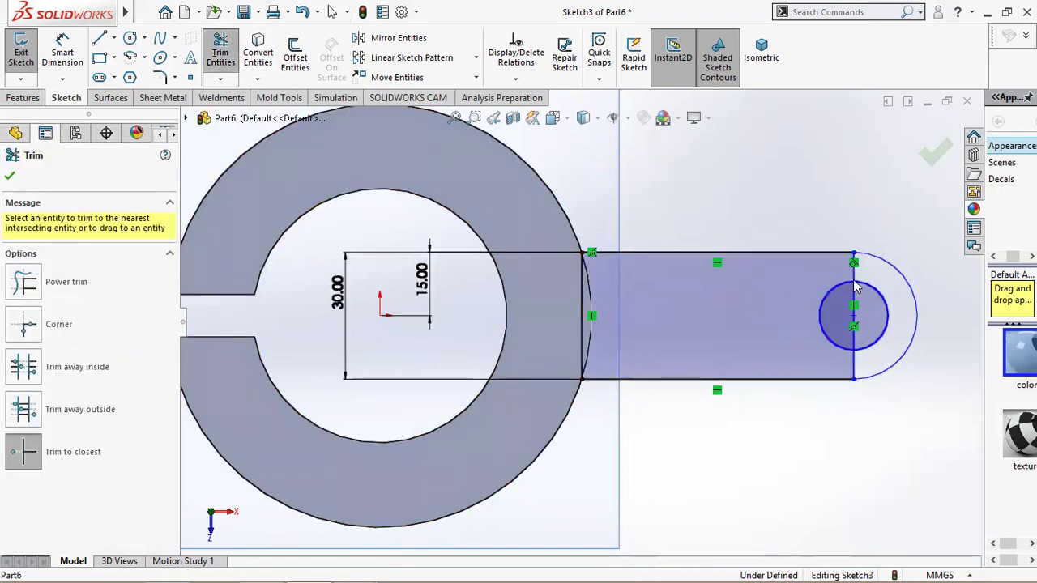
pyautogui.click(854, 297)
pyautogui.click(577, 312)
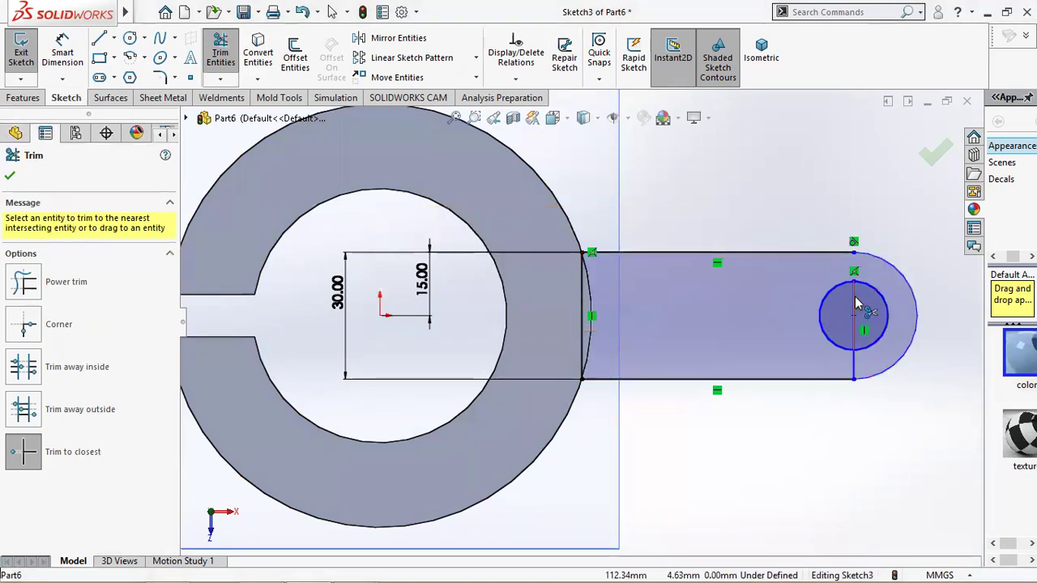
pyautogui.click(856, 365)
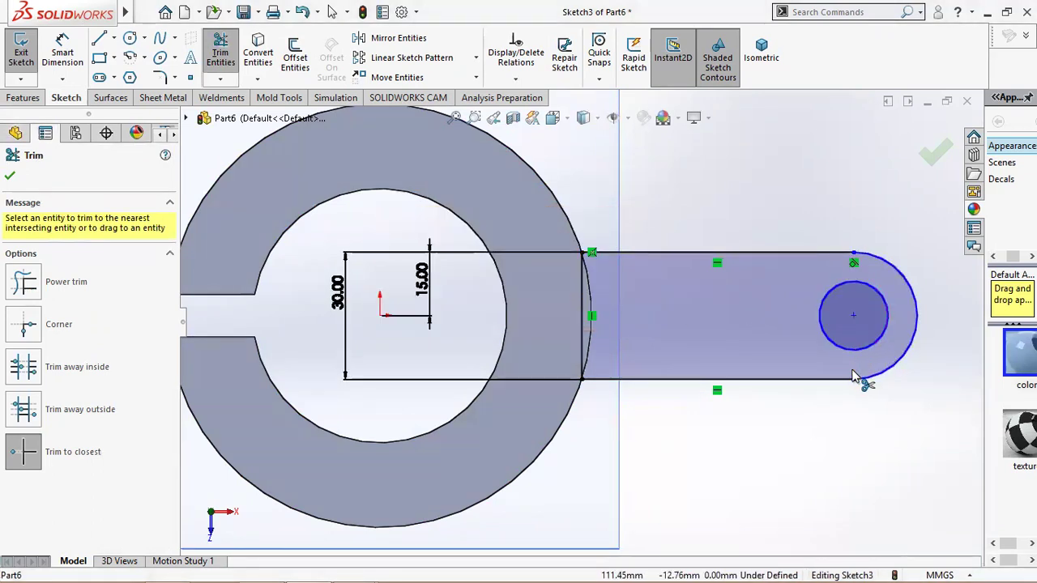
# - Dimension the arm's rounded end at R15 and the small hole at Ø10
pyautogui.click(62, 53)
pyautogui.click(906, 272)
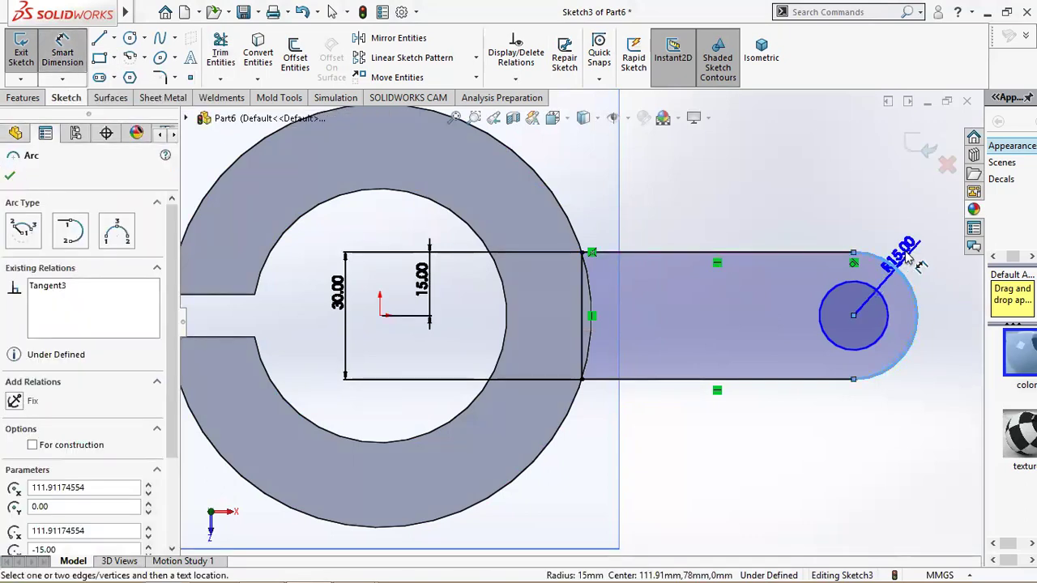
pyautogui.click(912, 258)
pyautogui.click(843, 246)
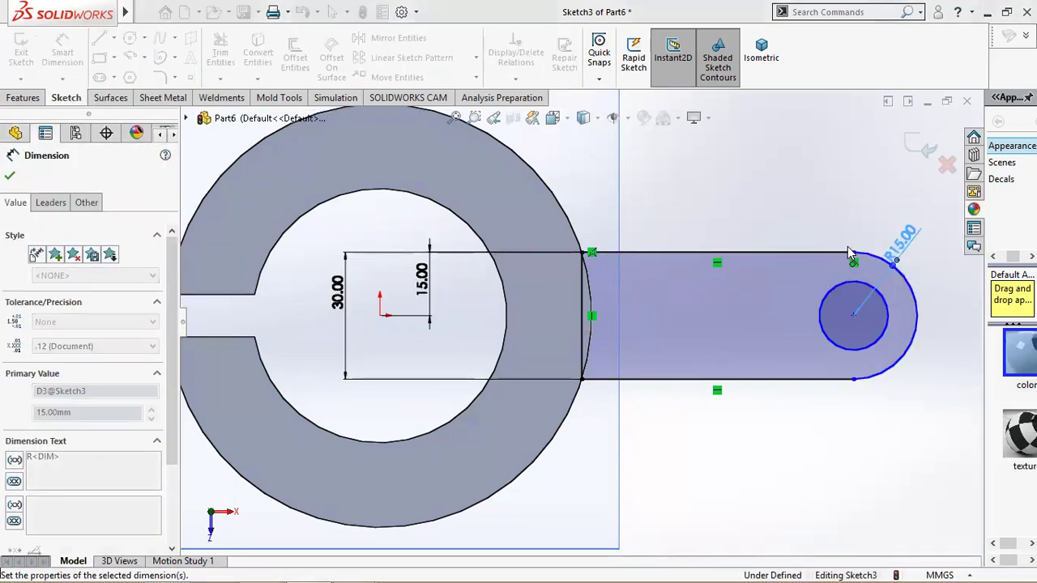
pyautogui.click(845, 291)
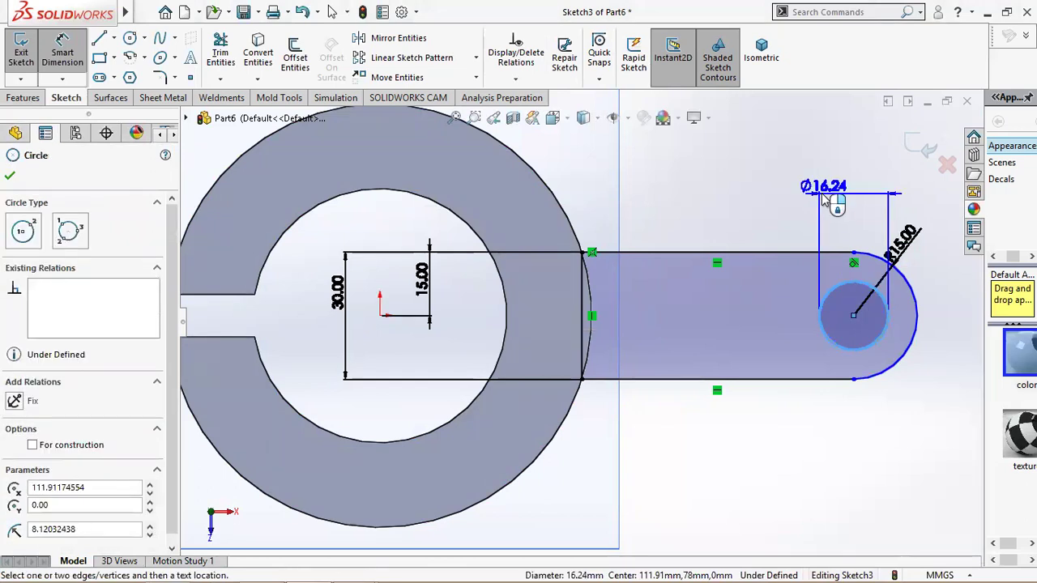
pyautogui.click(857, 172)
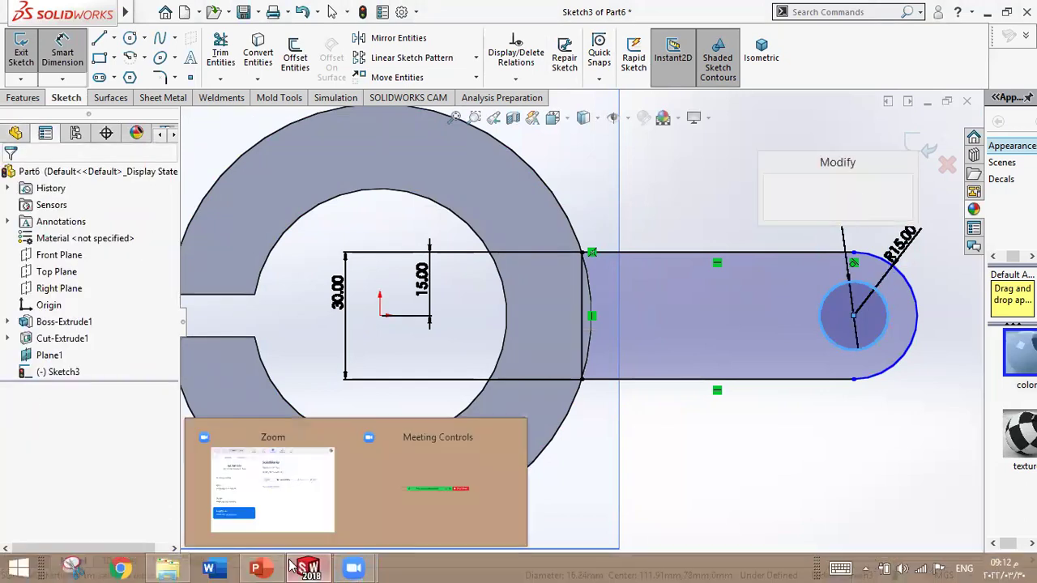
pyautogui.click(256, 567)
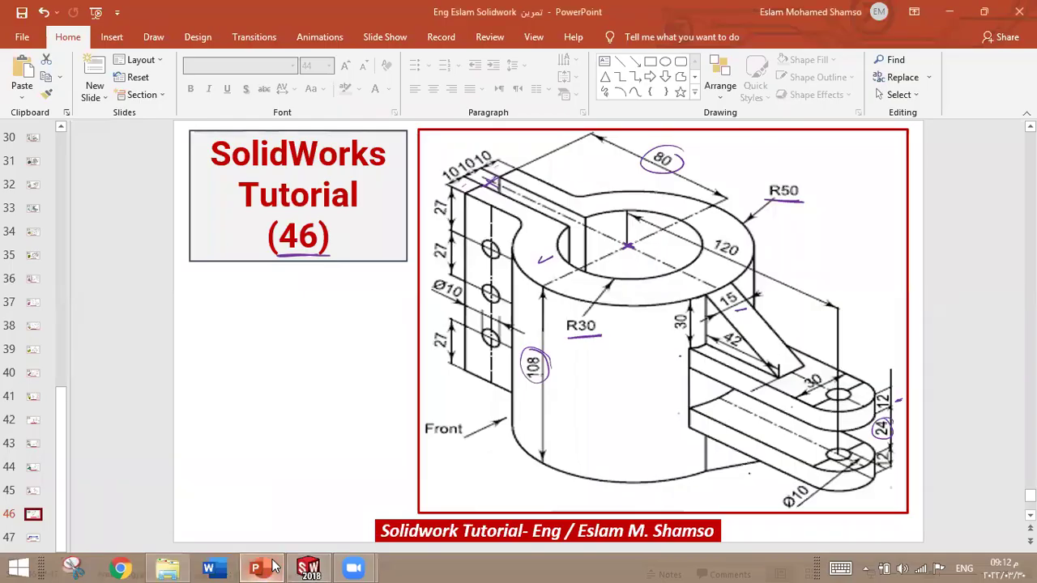
pyautogui.click(273, 565)
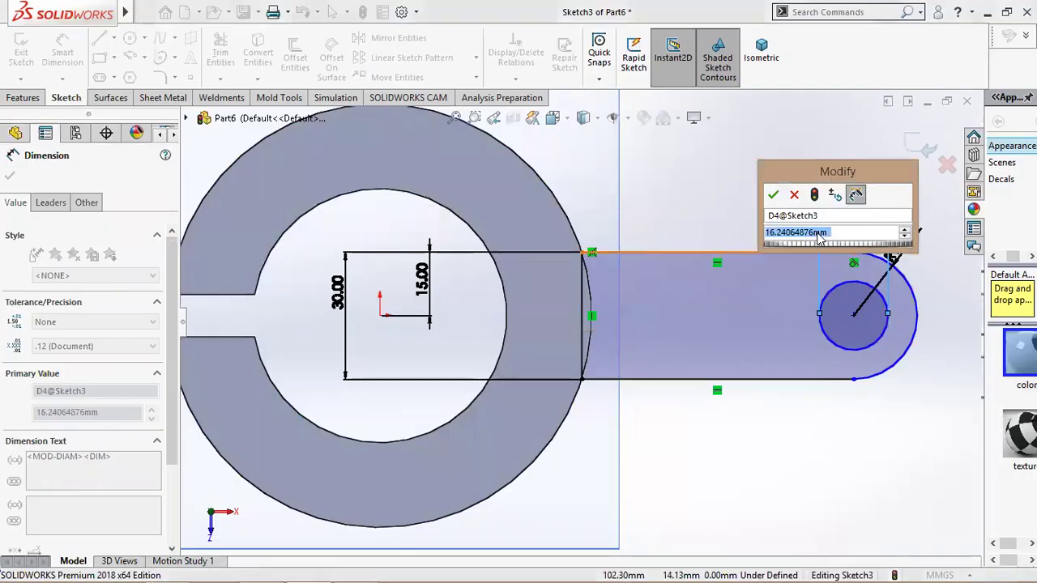
pyautogui.write('10')
pyautogui.press('Return')
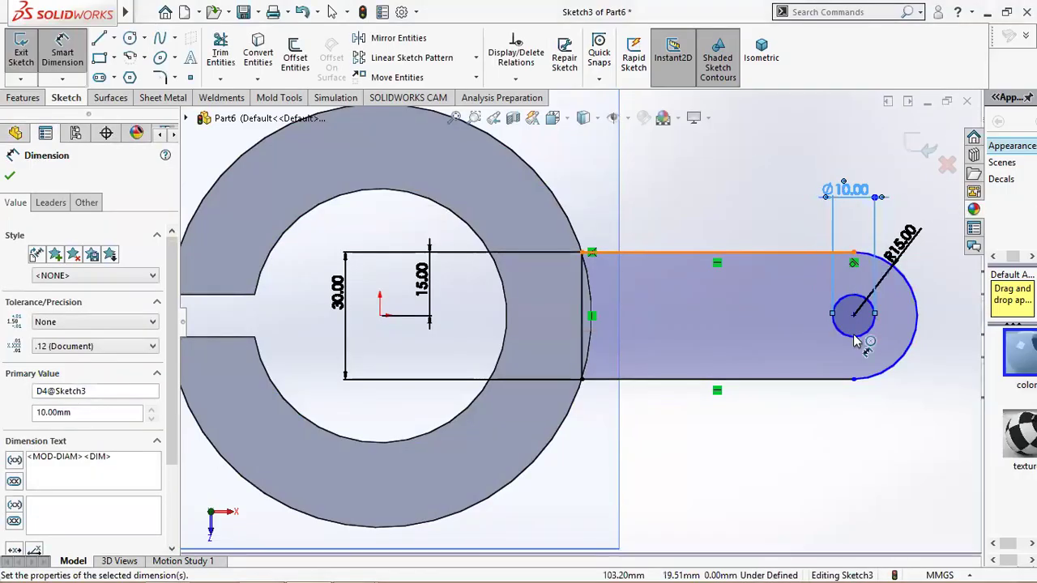
# - Place the hole centre 120 mm horizontally from the origin
pyautogui.click(854, 315)
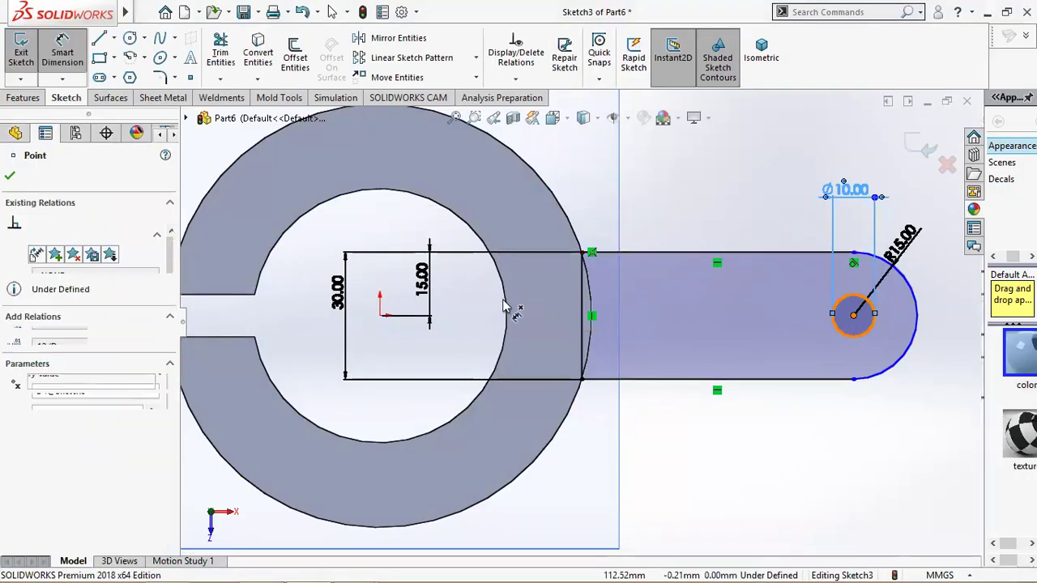
pyautogui.click(380, 315)
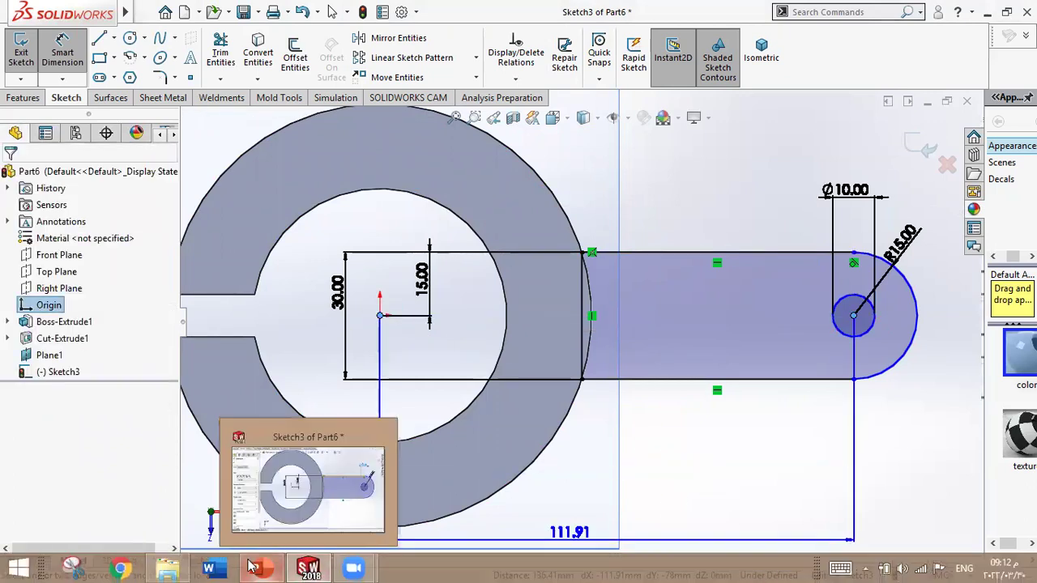
pyautogui.click(252, 567)
pyautogui.click(252, 568)
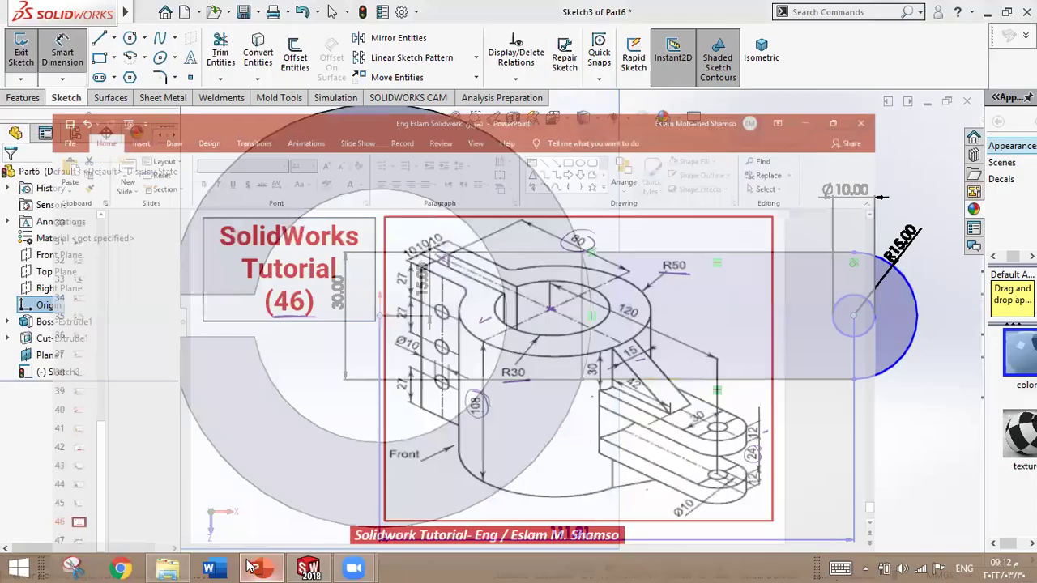
pyautogui.click(618, 486)
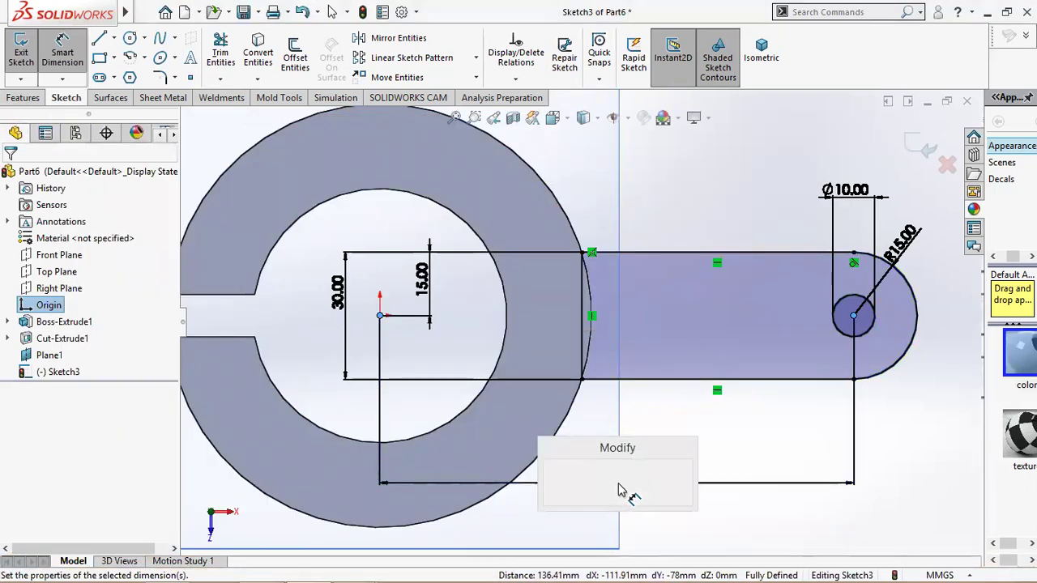
pyautogui.write('120')
pyautogui.press('Return')
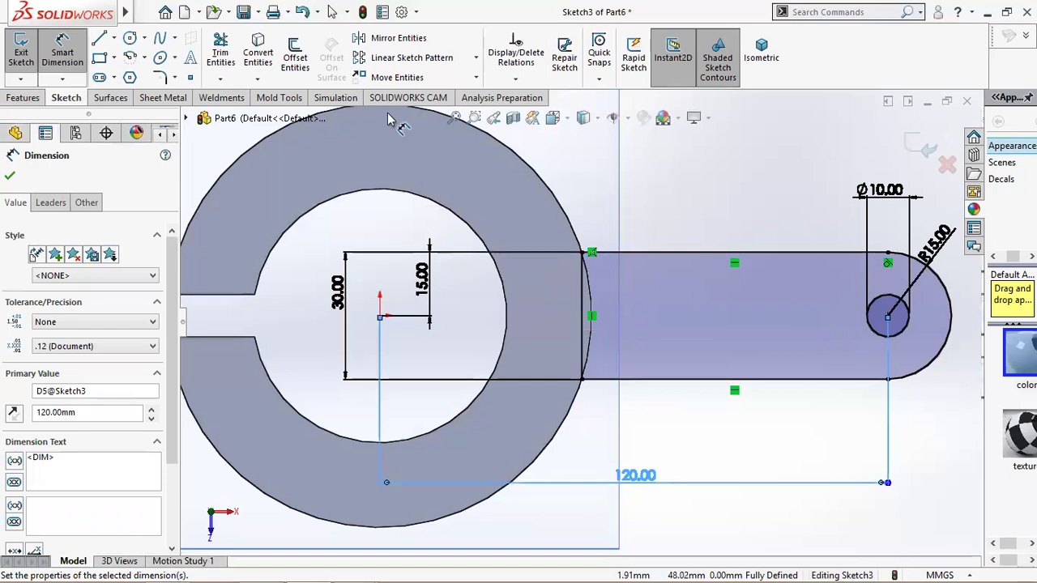
pyautogui.click(221, 53)
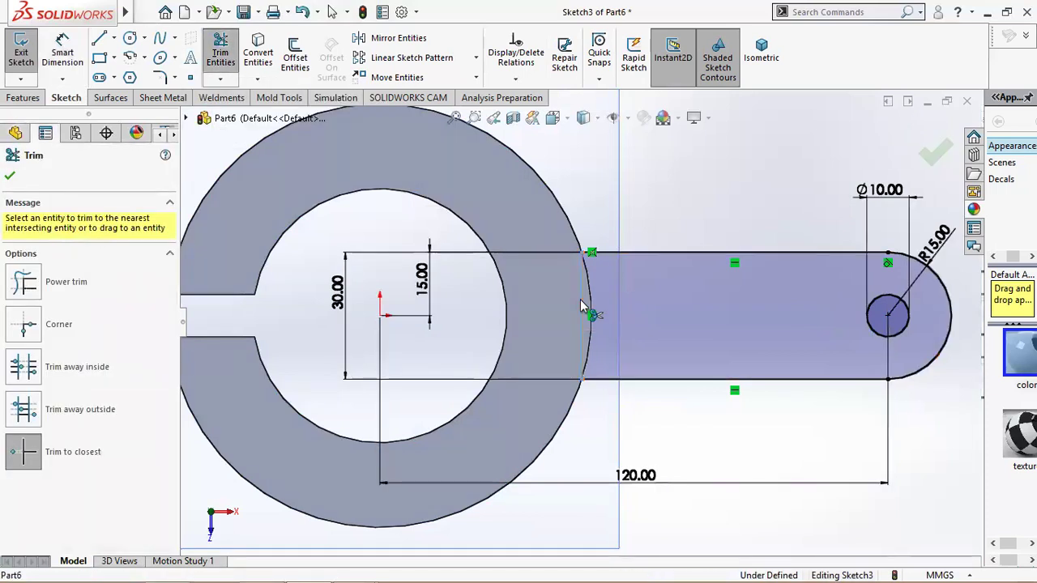
# - Trim the lug's left closing line and draw a centre-point arc from the origin along the cylinder edge
pyautogui.click(584, 306)
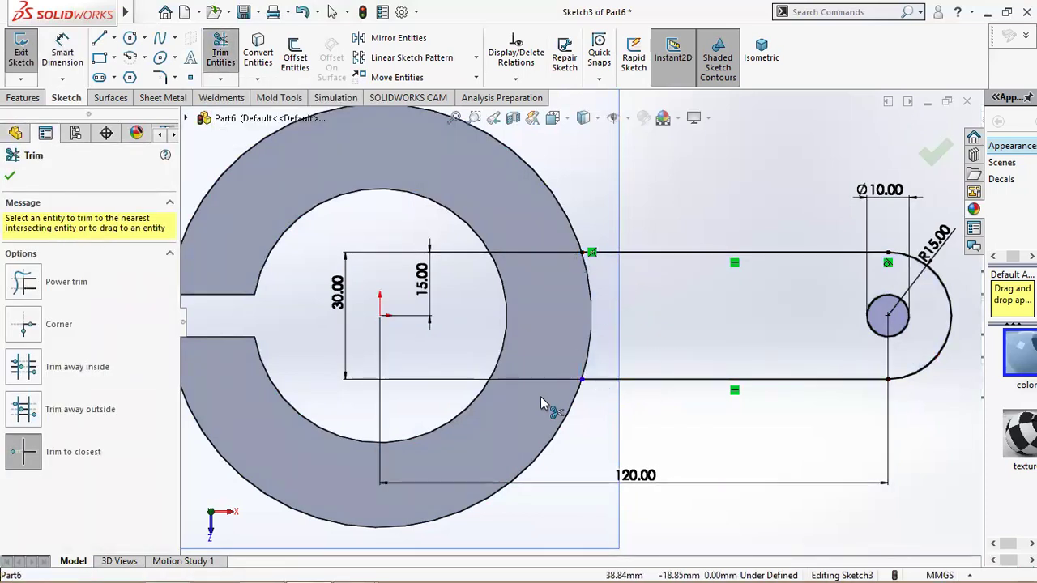
pyautogui.click(10, 177)
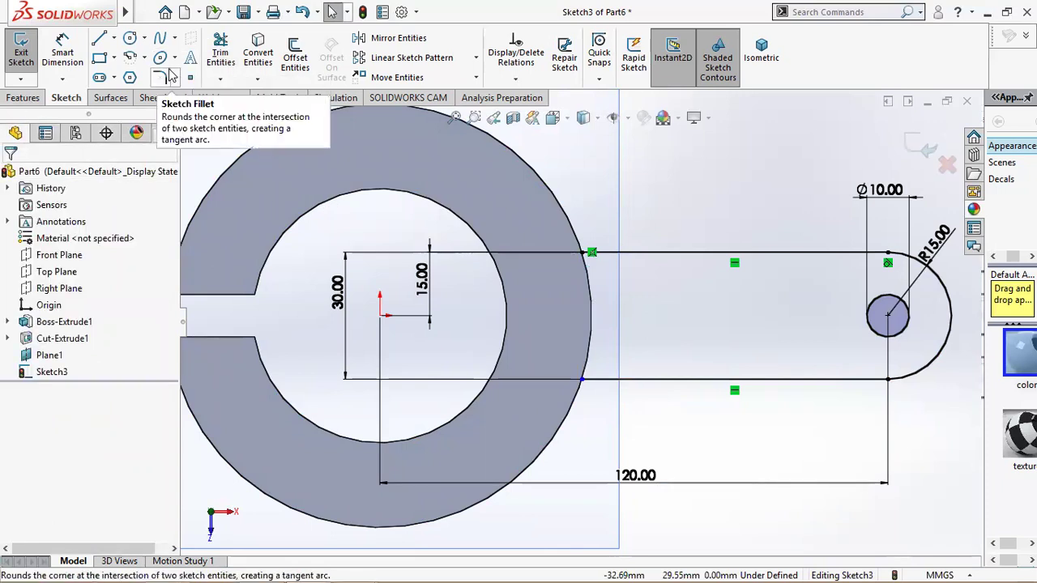
pyautogui.click(130, 61)
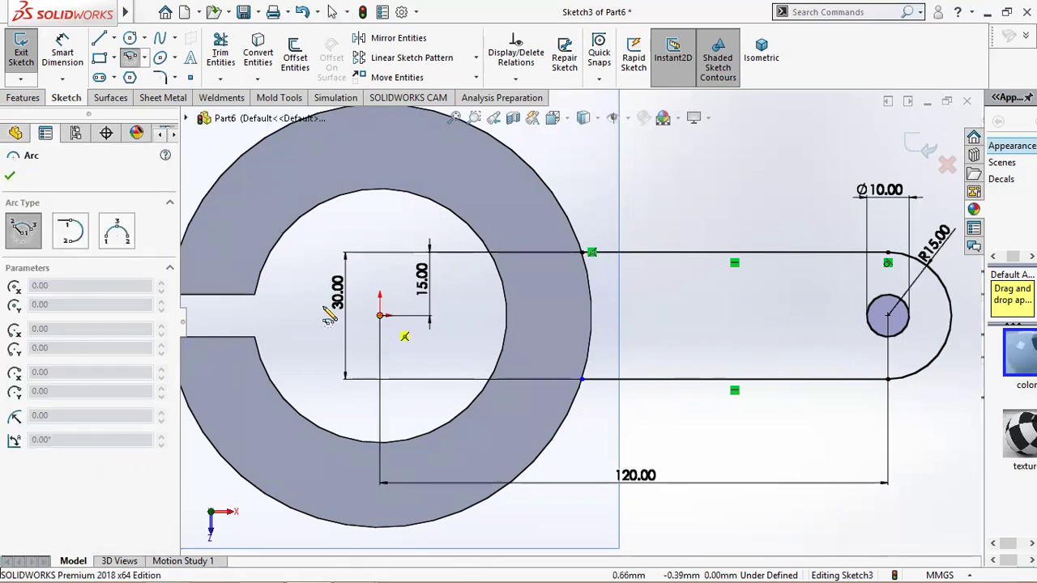
pyautogui.click(379, 314)
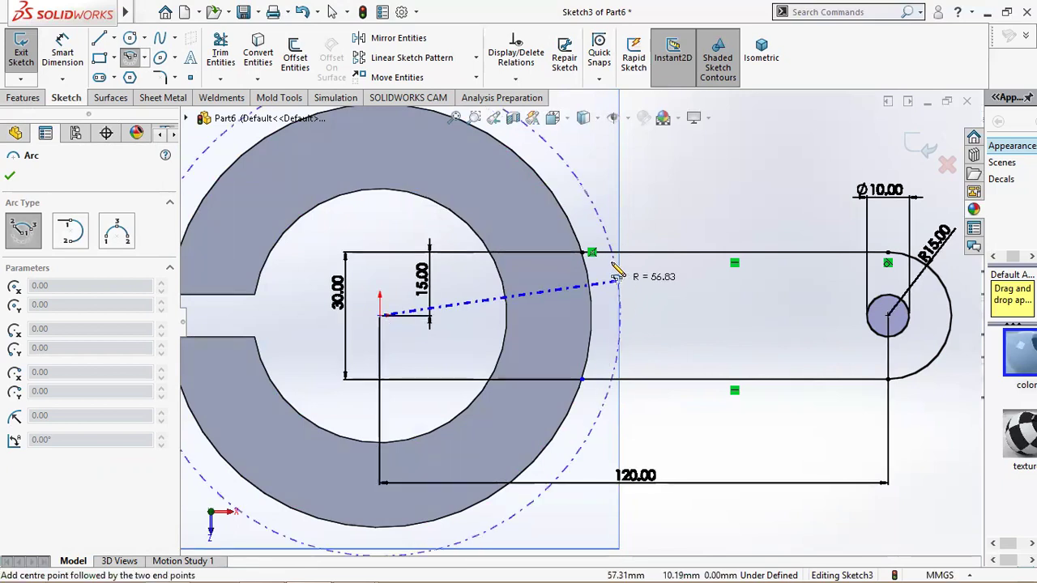
pyautogui.click(582, 380)
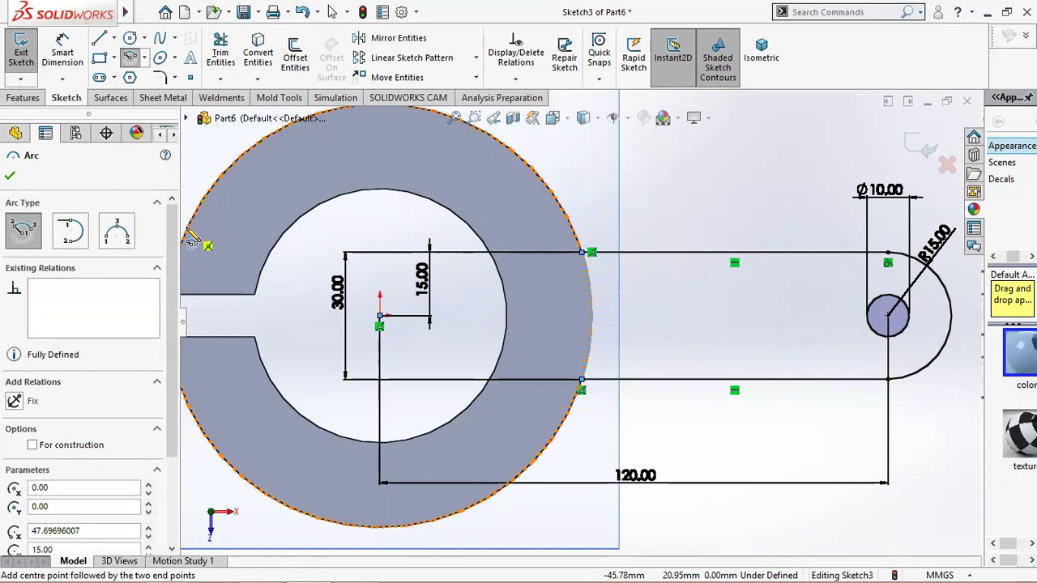
pyautogui.click(11, 177)
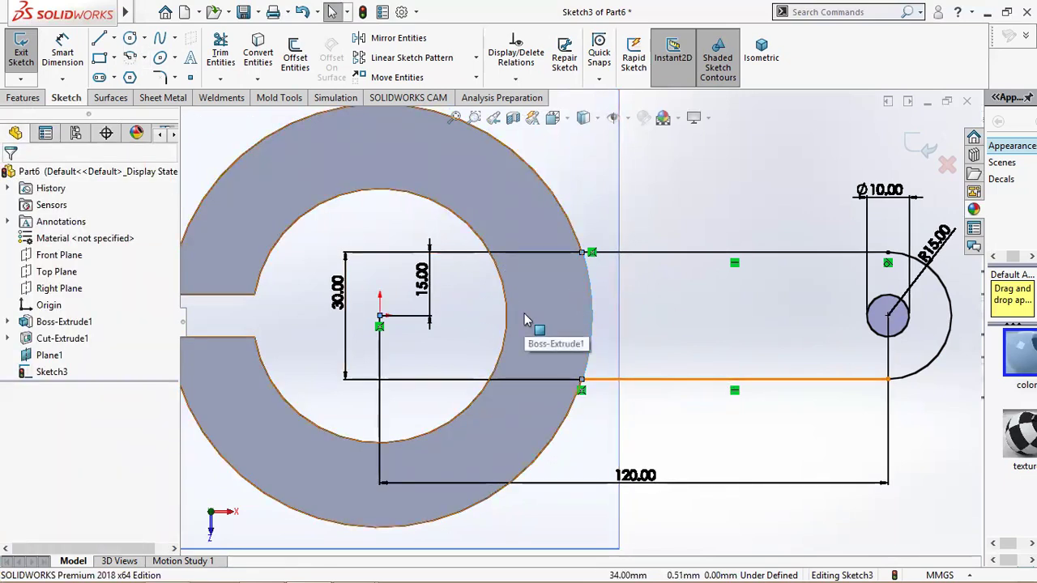
# - View the sketch head-on and discard the redundant R50 arc radius dimension
pyautogui.click(761, 50)
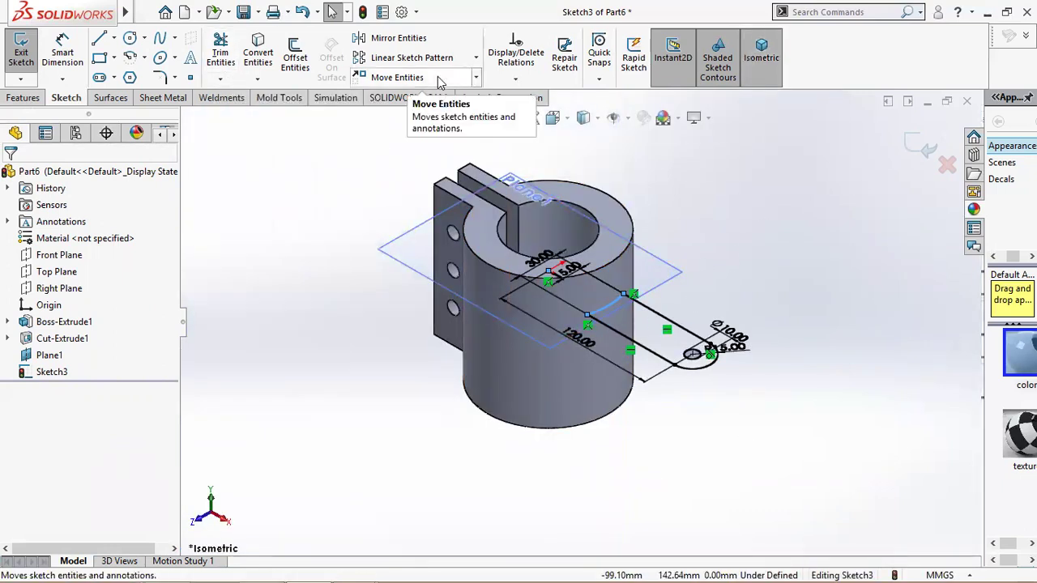
pyautogui.click(554, 118)
pyautogui.click(637, 201)
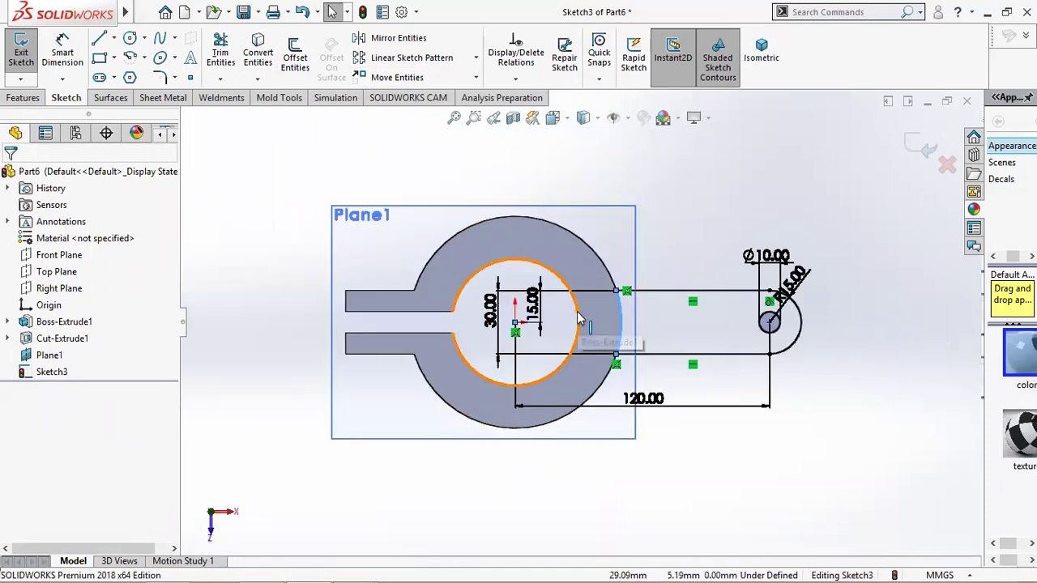
pyautogui.scroll(-2, 662, 361)
pyautogui.scroll(-2, 662, 379)
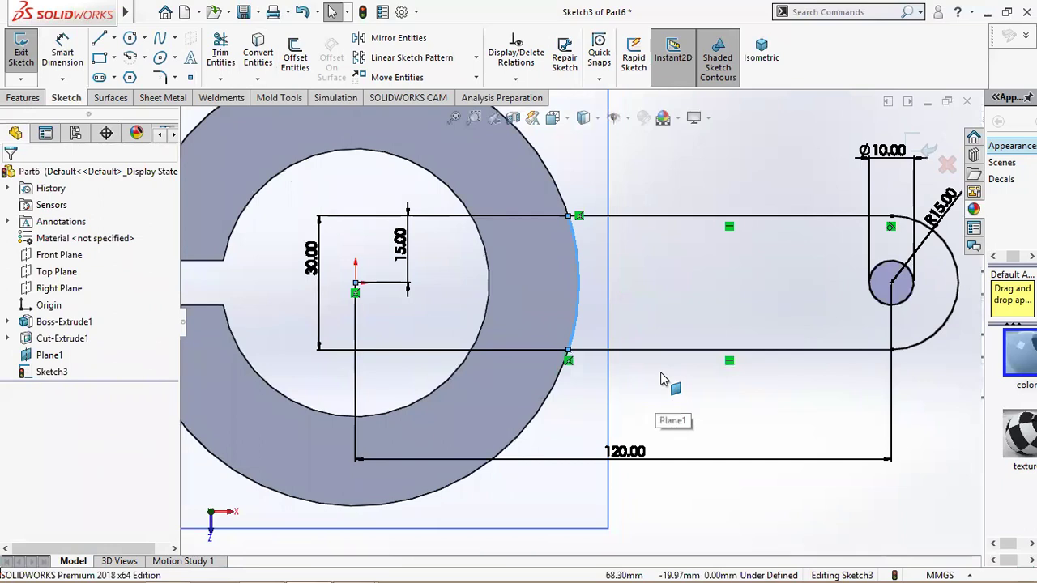
pyautogui.click(548, 356)
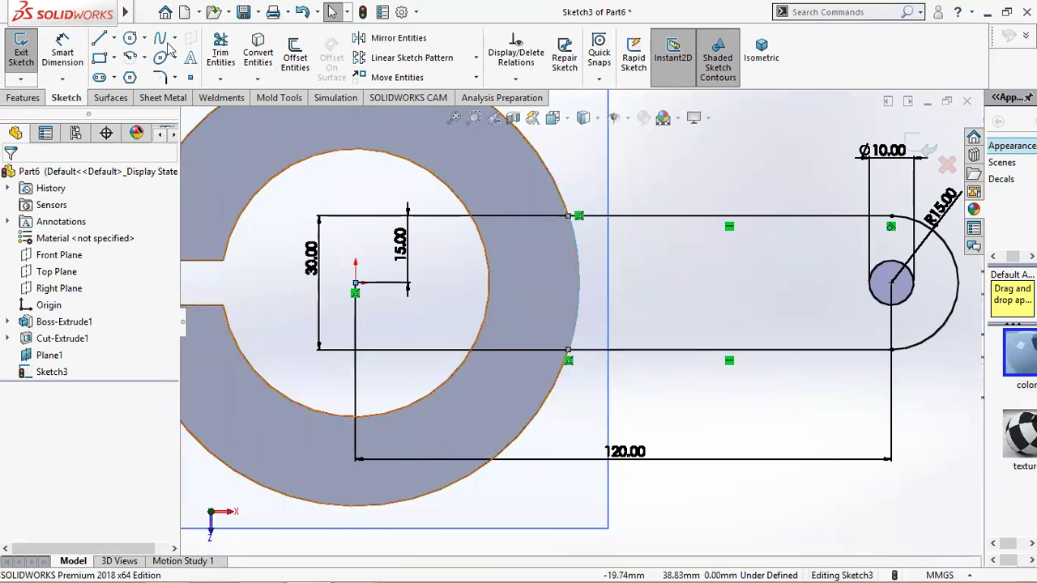
pyautogui.click(71, 55)
pyautogui.click(573, 256)
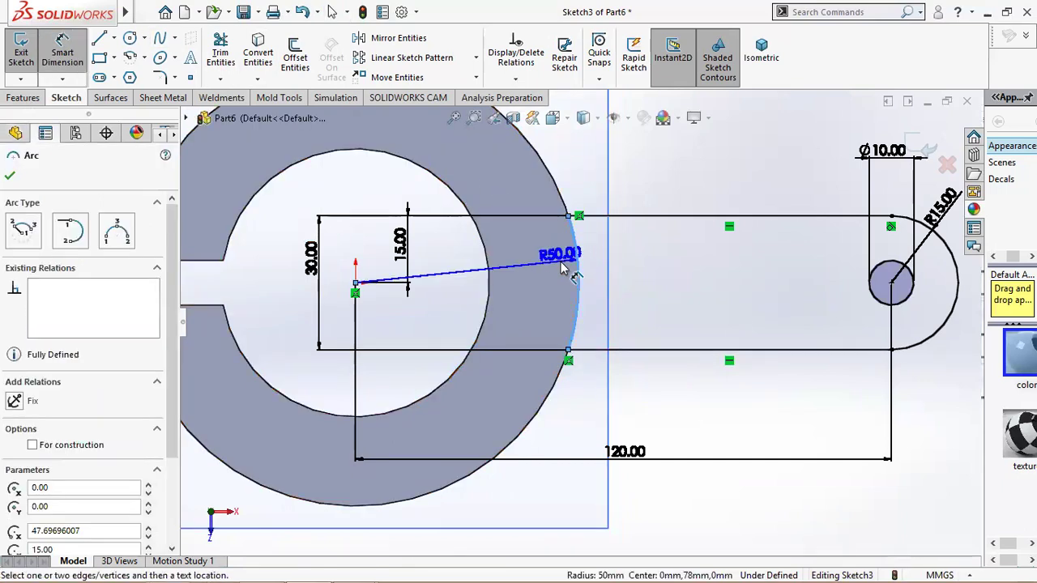
pyautogui.click(561, 262)
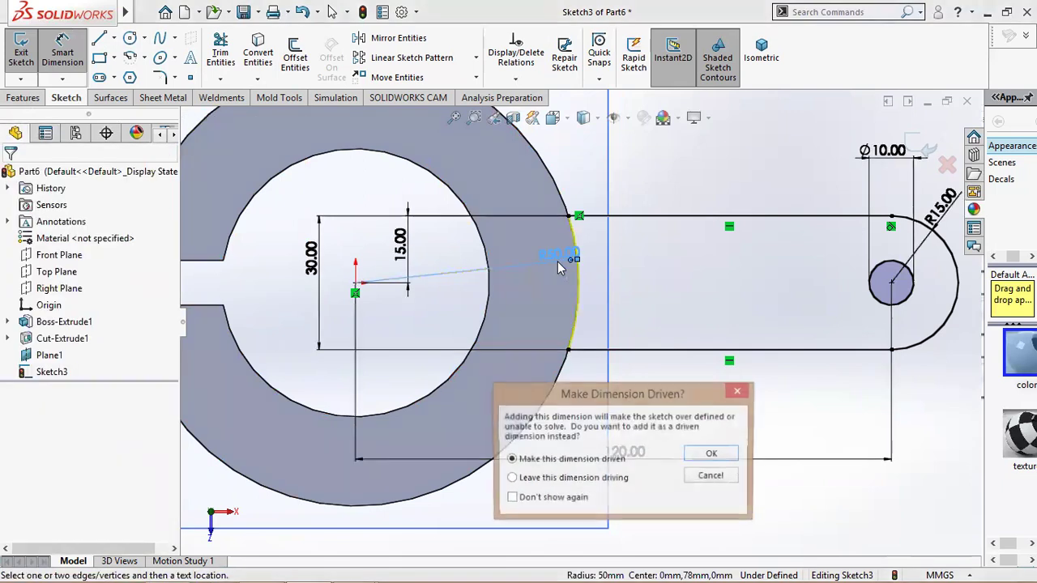
pyautogui.click(701, 477)
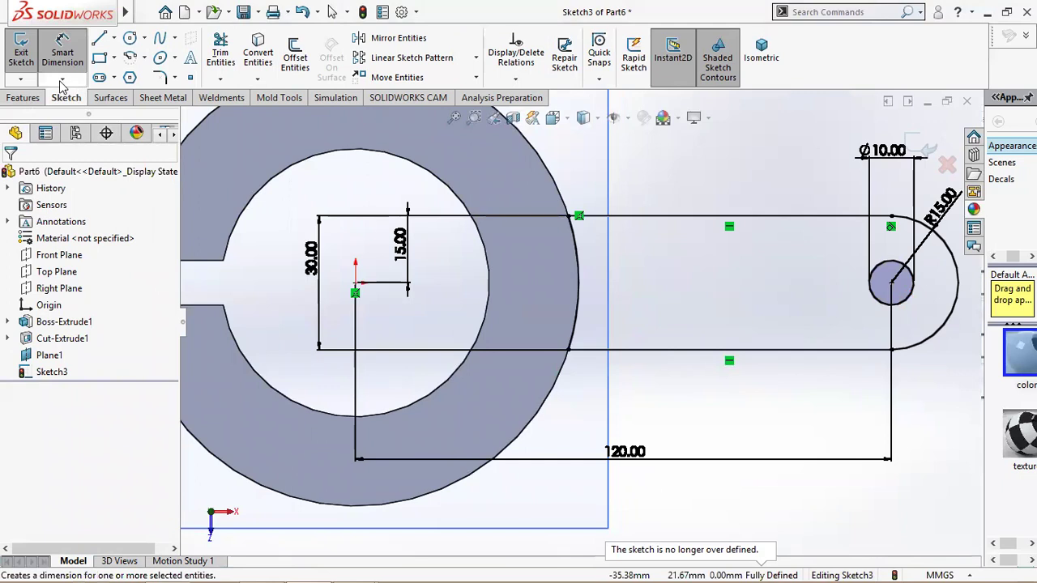
pyautogui.click(14, 98)
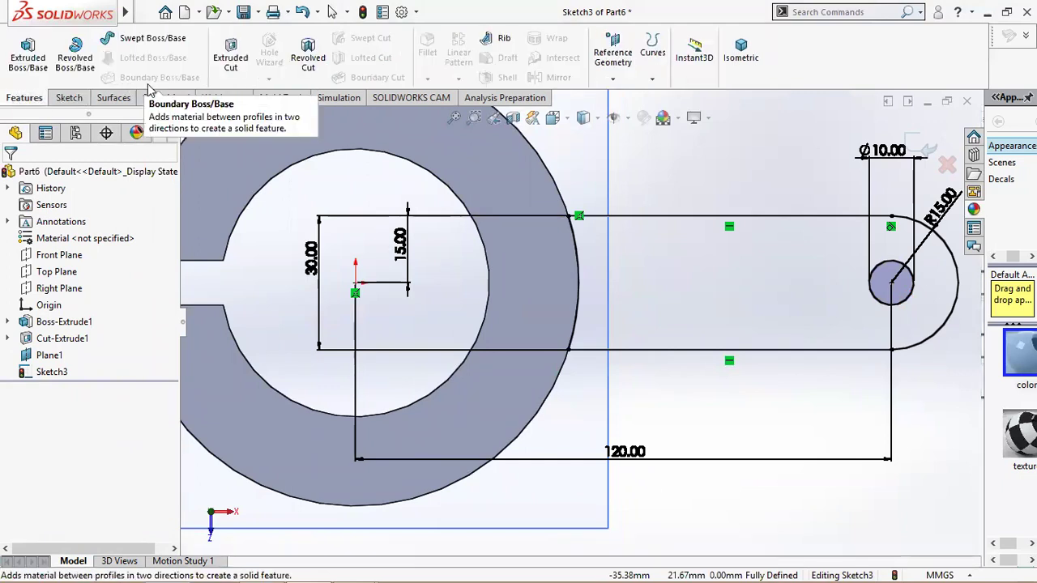
# - Extrude the lug sketch 12 mm downward into the holed side arm
pyautogui.click(39, 63)
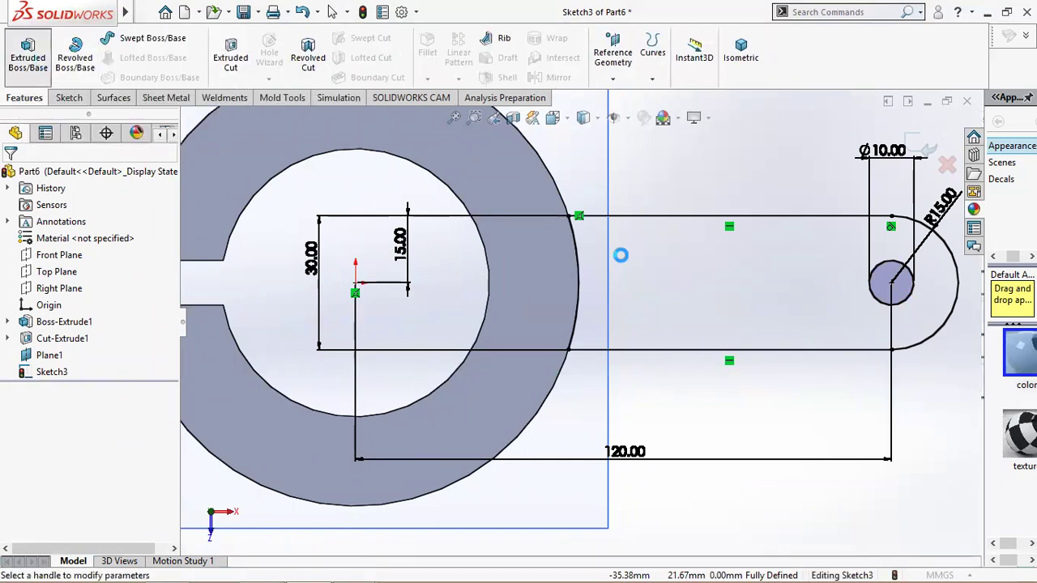
pyautogui.click(739, 65)
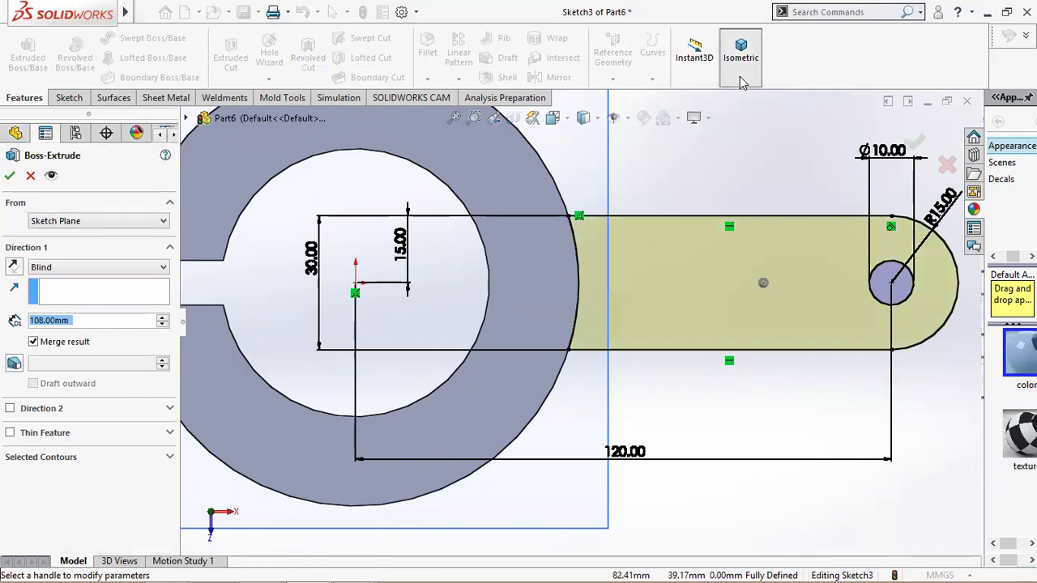
pyautogui.click(14, 267)
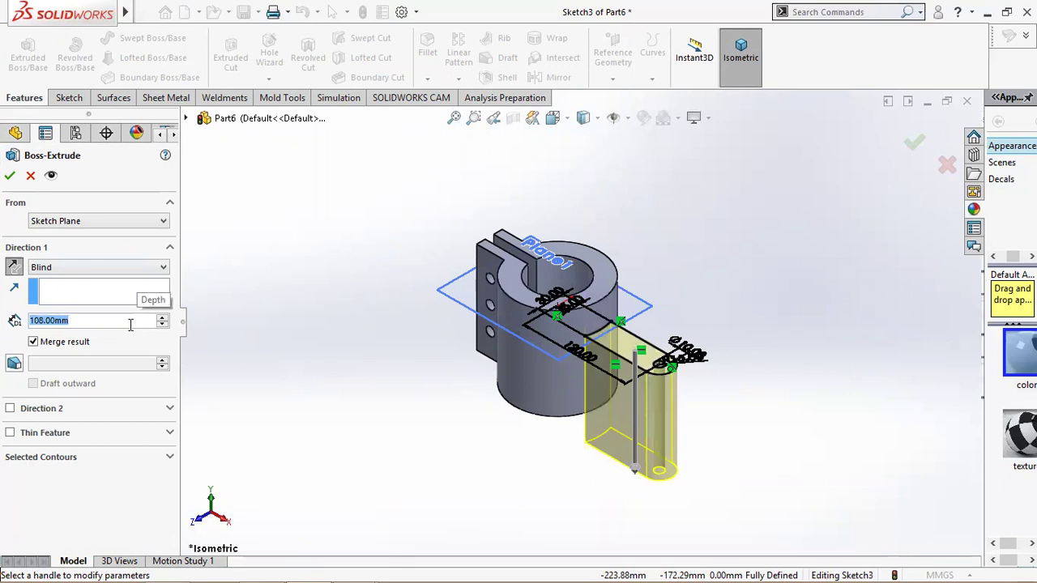
pyautogui.write('12')
pyautogui.press('Return')
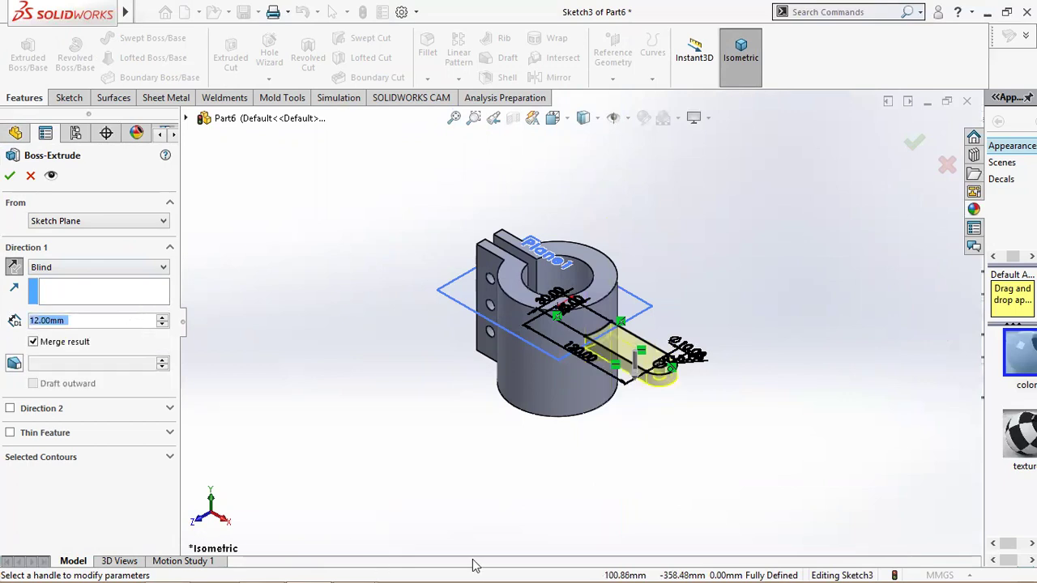
pyautogui.moveTo(256, 568)
pyautogui.click(274, 566)
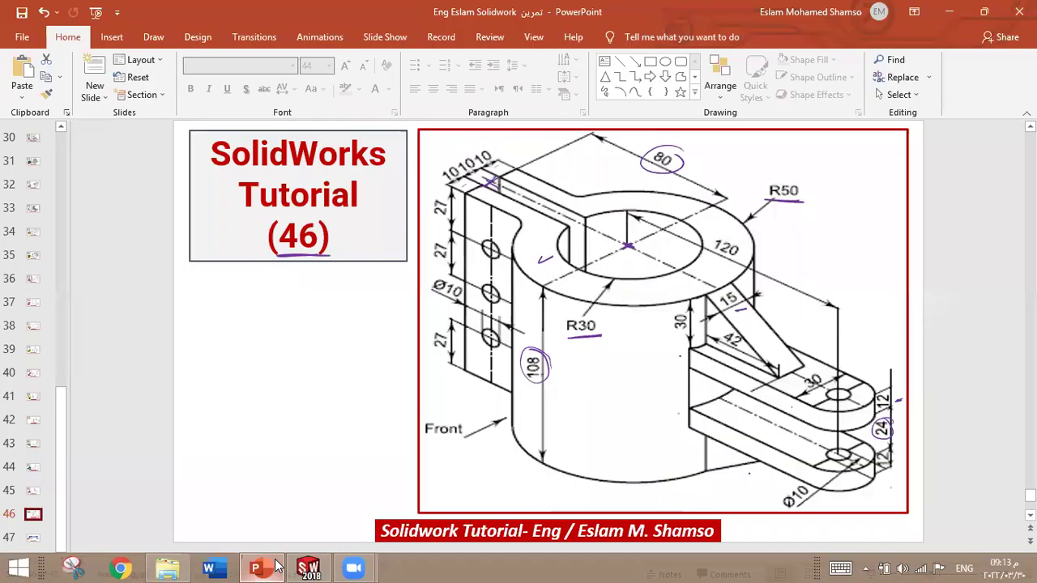
pyautogui.hotkey('alt', 'Tab')
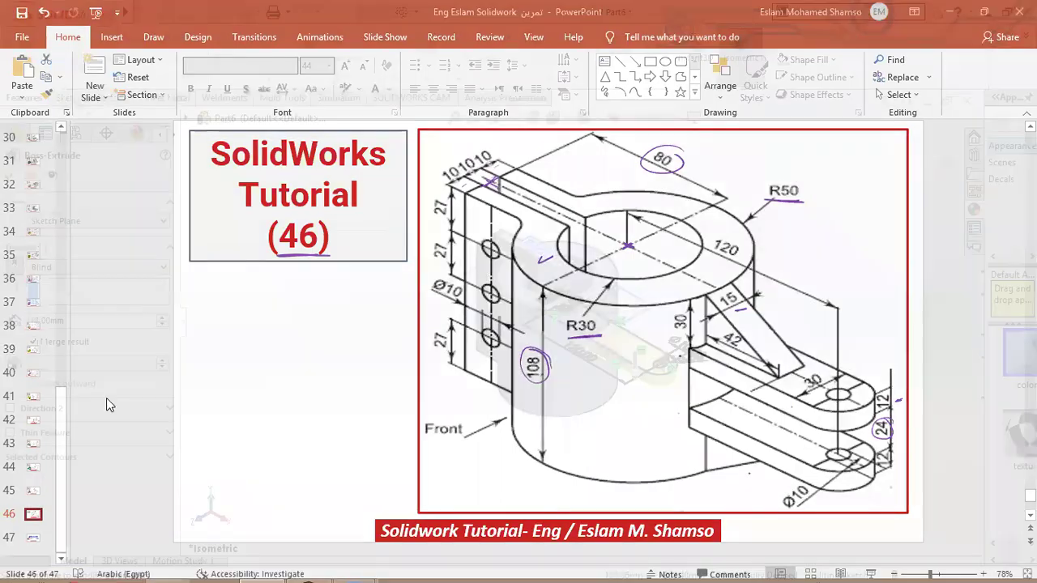
pyautogui.click(10, 175)
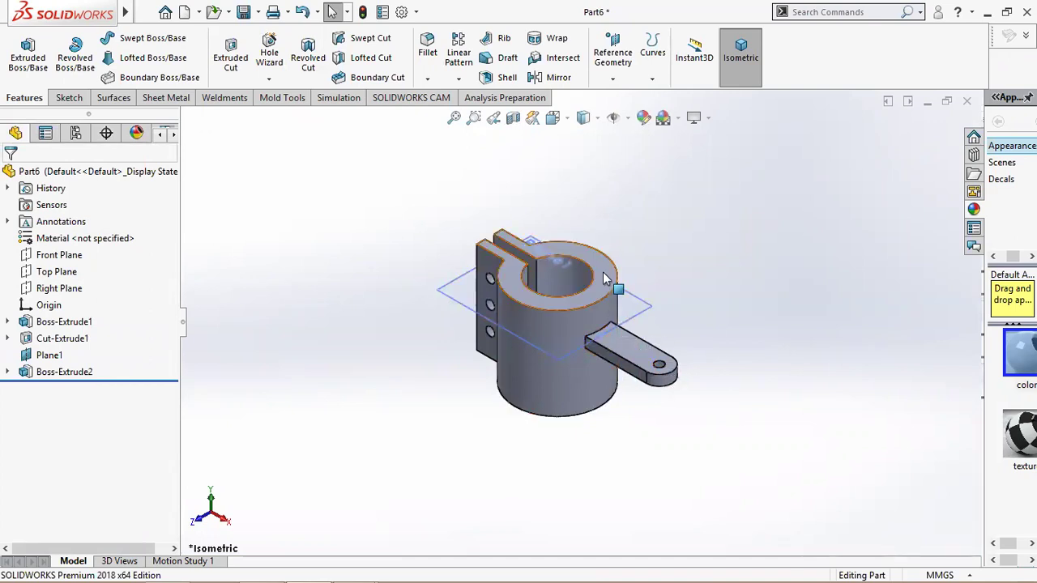
# - Create Plane2 midway between the cylinder's top and bottom faces
pyautogui.click(613, 57)
pyautogui.click(624, 97)
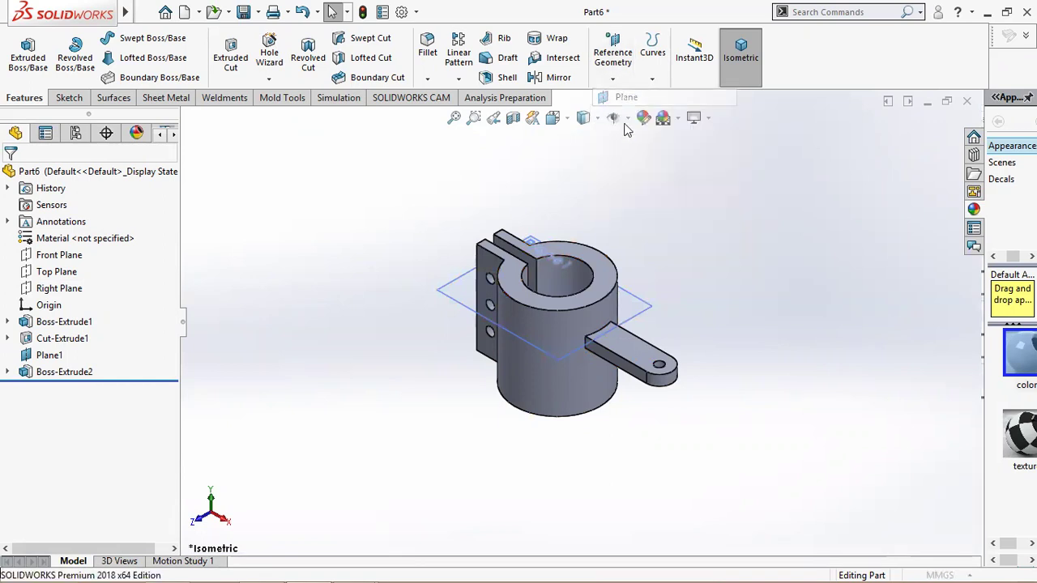
pyautogui.click(604, 271)
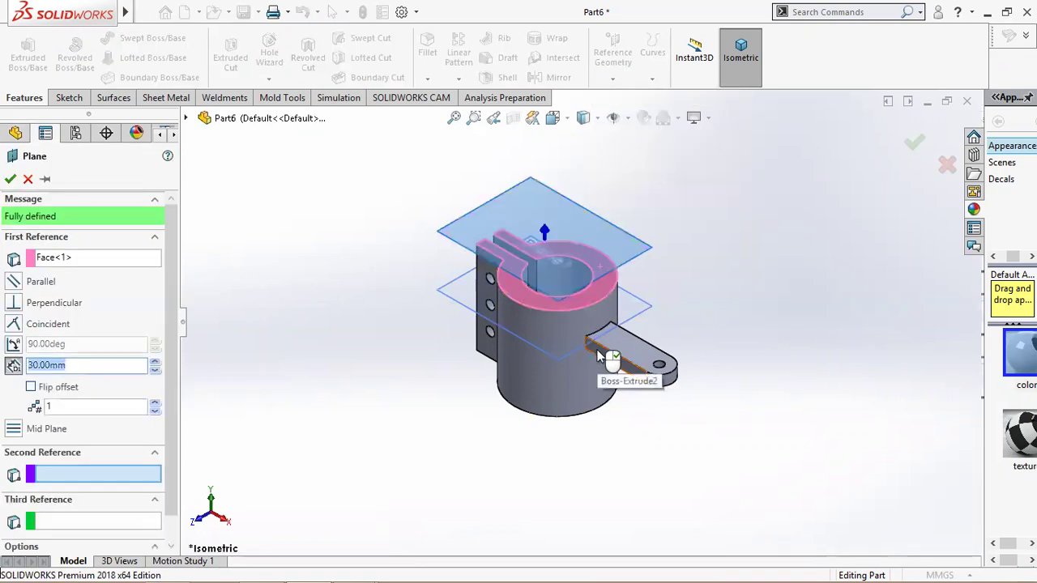
pyautogui.moveTo(597, 419); pyautogui.dragTo(591, 296, button='middle')
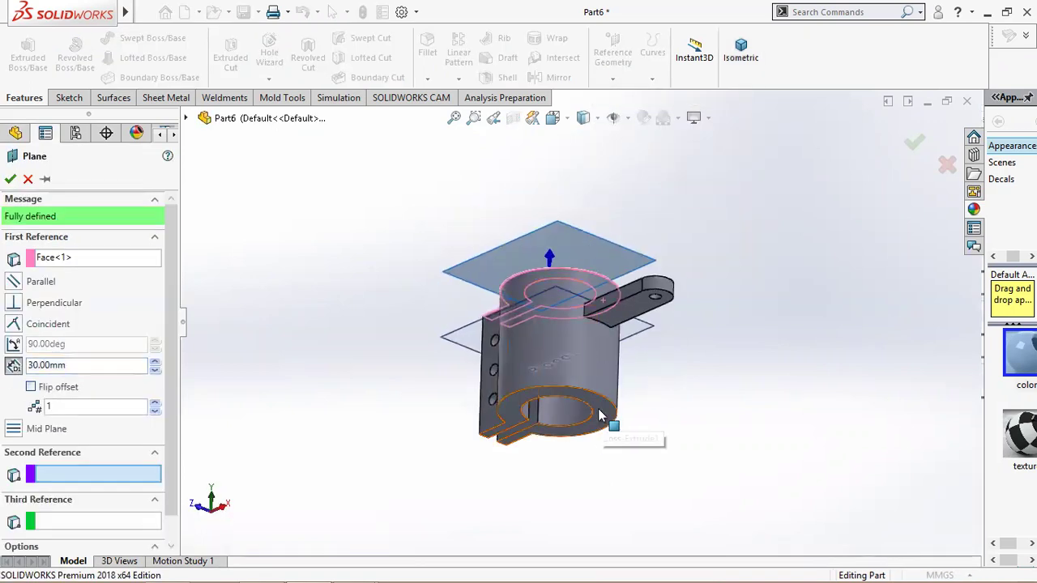
pyautogui.click(600, 416)
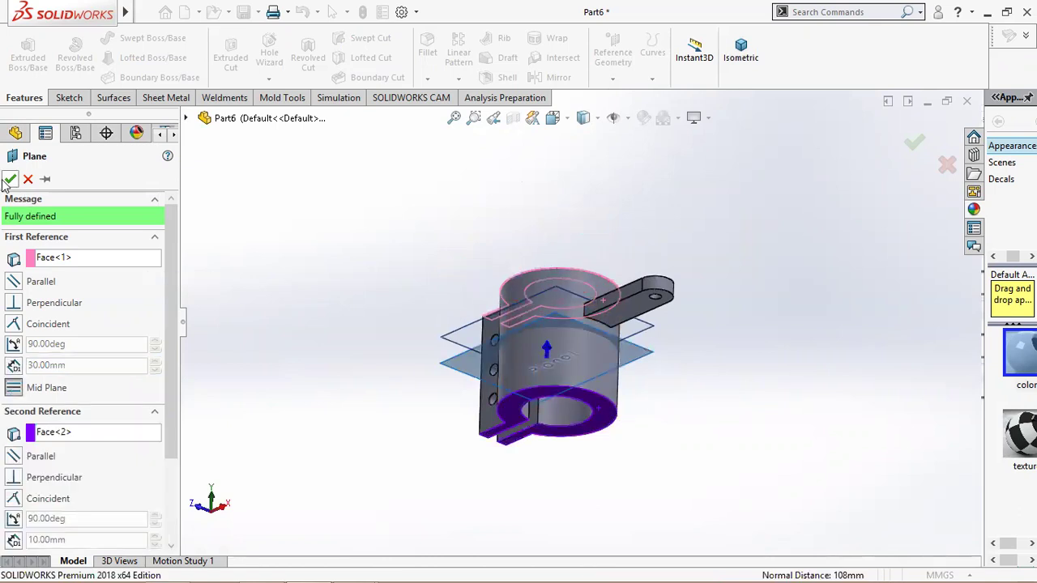
pyautogui.click(11, 179)
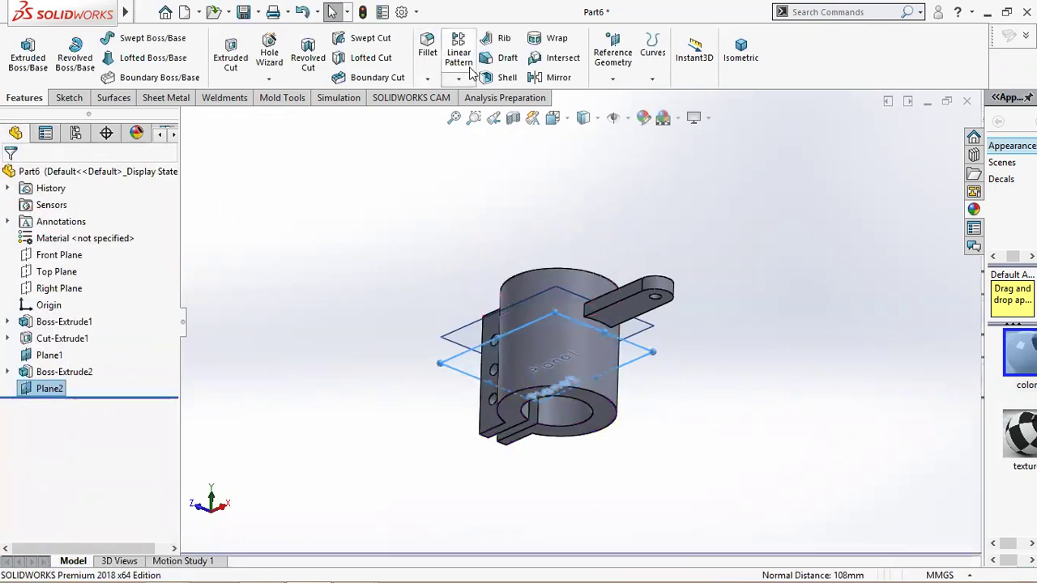
# - Mirror the arm extrusion Boss-Extrude2 across Plane2 to form a second arm
pyautogui.click(535, 77)
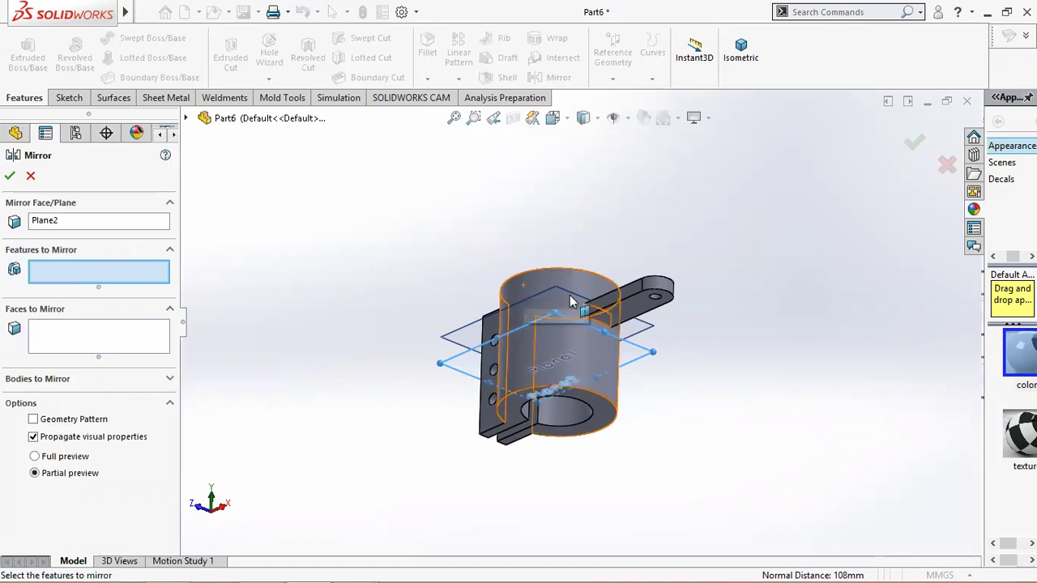
pyautogui.click(186, 118)
pyautogui.click(253, 320)
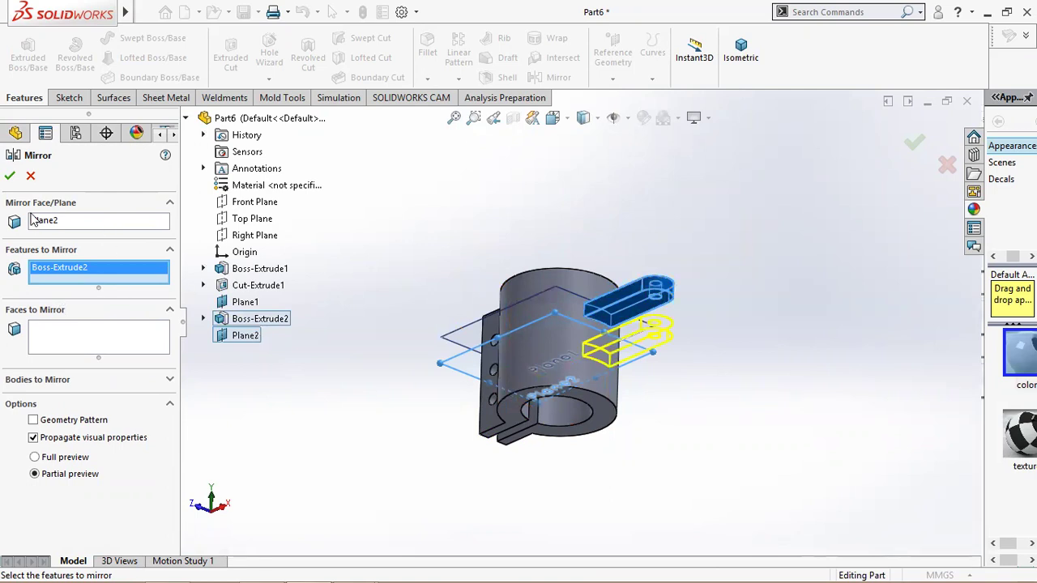
pyautogui.click(9, 175)
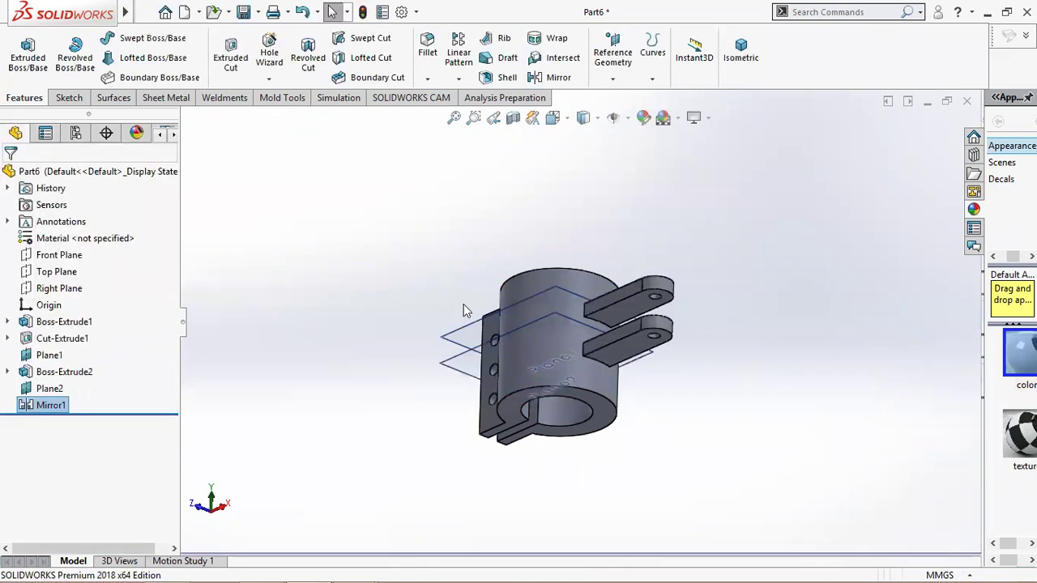
pyautogui.moveTo(463, 308); pyautogui.dragTo(431, 308, button='middle')
# - Hide Plane2 and Plane1, then zoom out to show the whole bracket
pyautogui.scroll(-5, 431, 308)
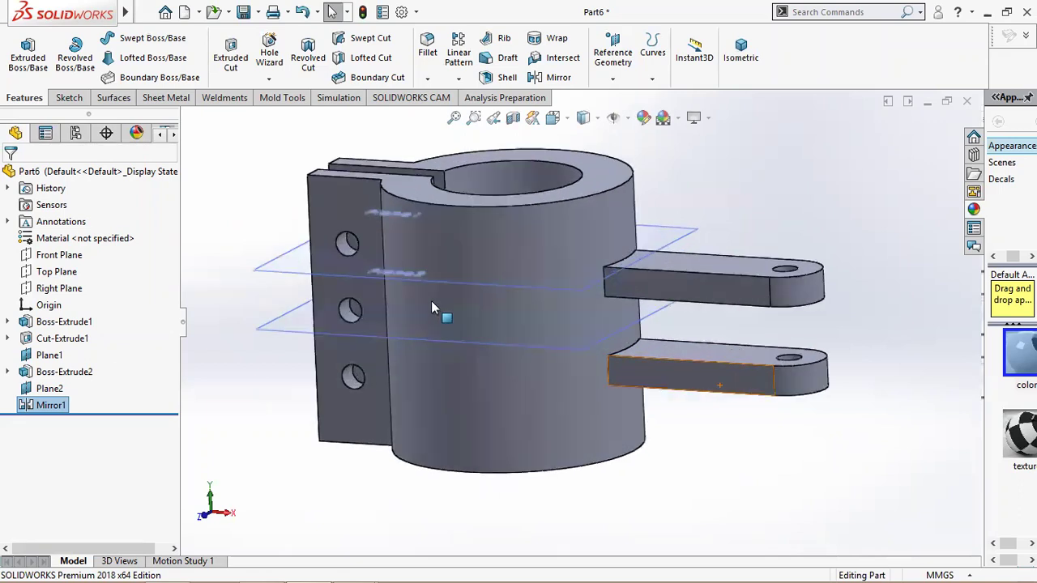
pyautogui.scroll(-3, 431, 307)
pyautogui.rightClick(313, 359)
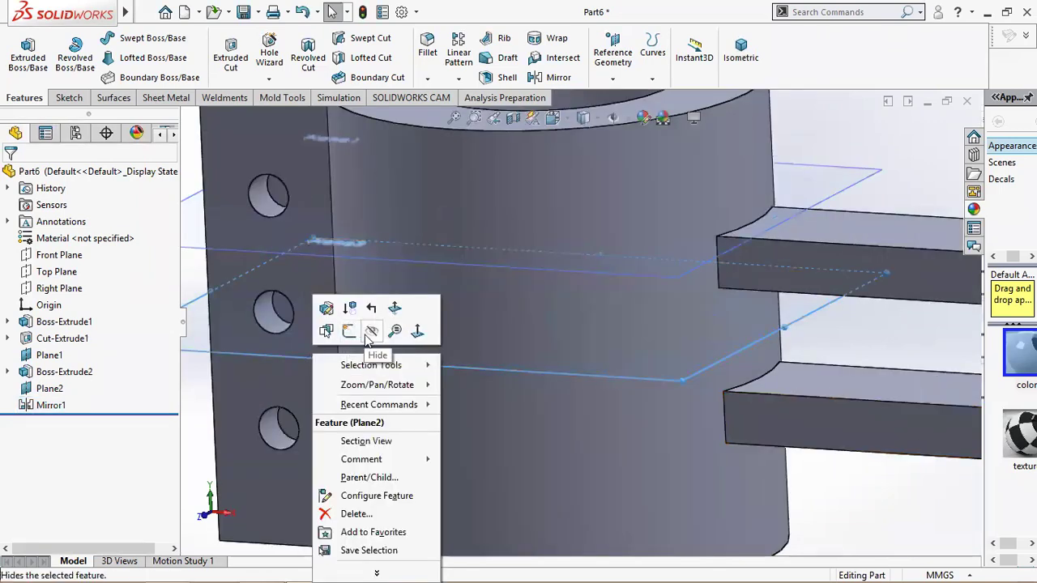
pyautogui.click(368, 333)
pyautogui.rightClick(308, 253)
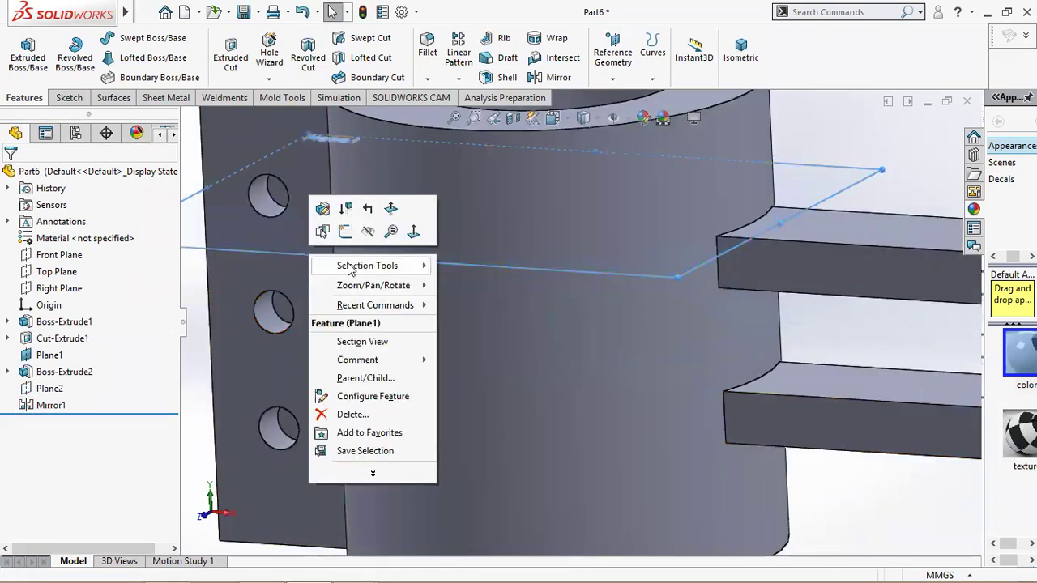
pyautogui.click(368, 232)
pyautogui.scroll(5, 506, 293)
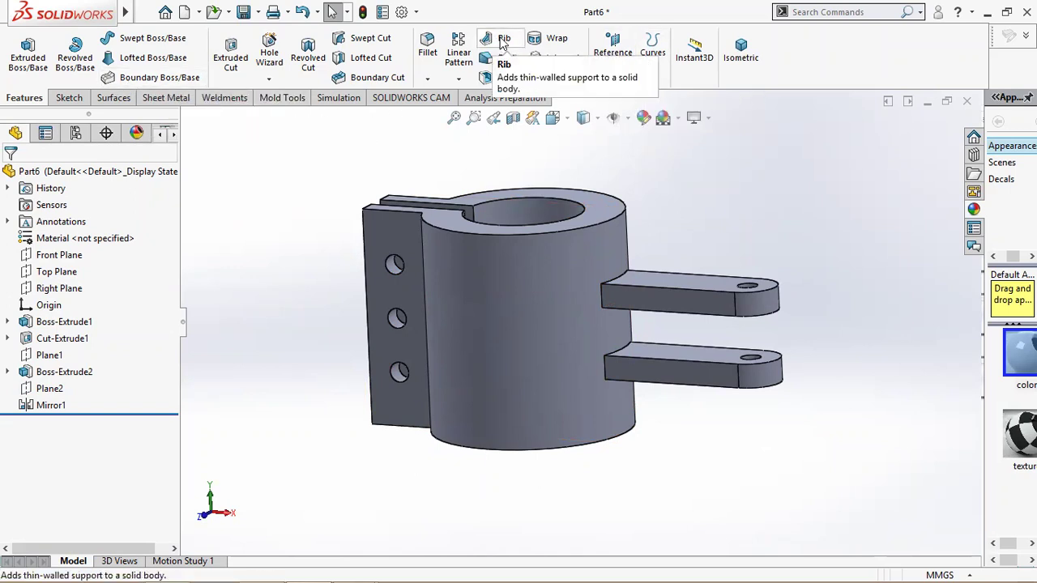
# - Start a new sketch on the Front Plane and view it head-on
pyautogui.click(48, 257)
pyautogui.click(70, 233)
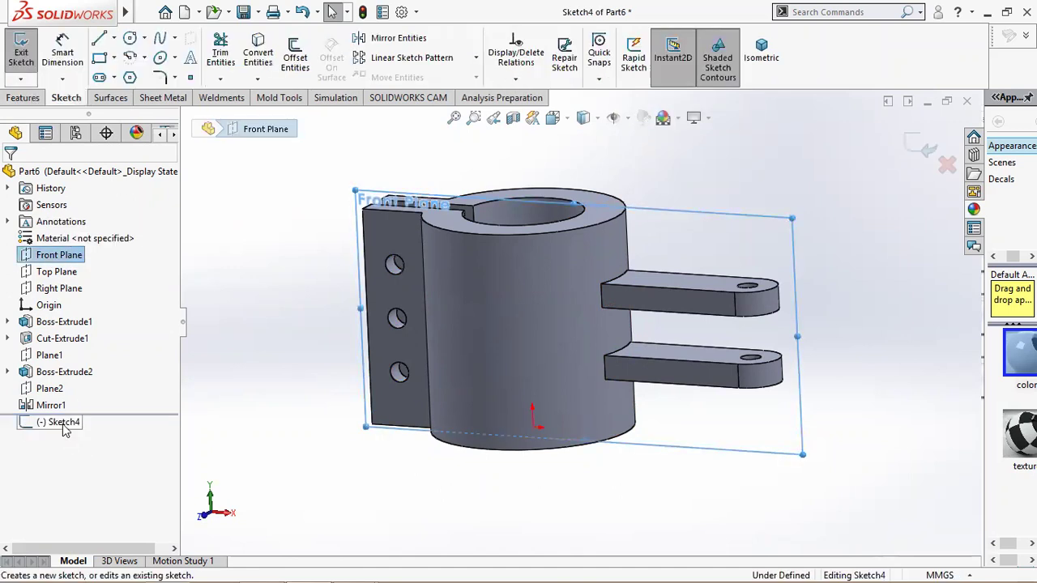
pyautogui.rightClick(65, 427)
pyautogui.click(98, 333)
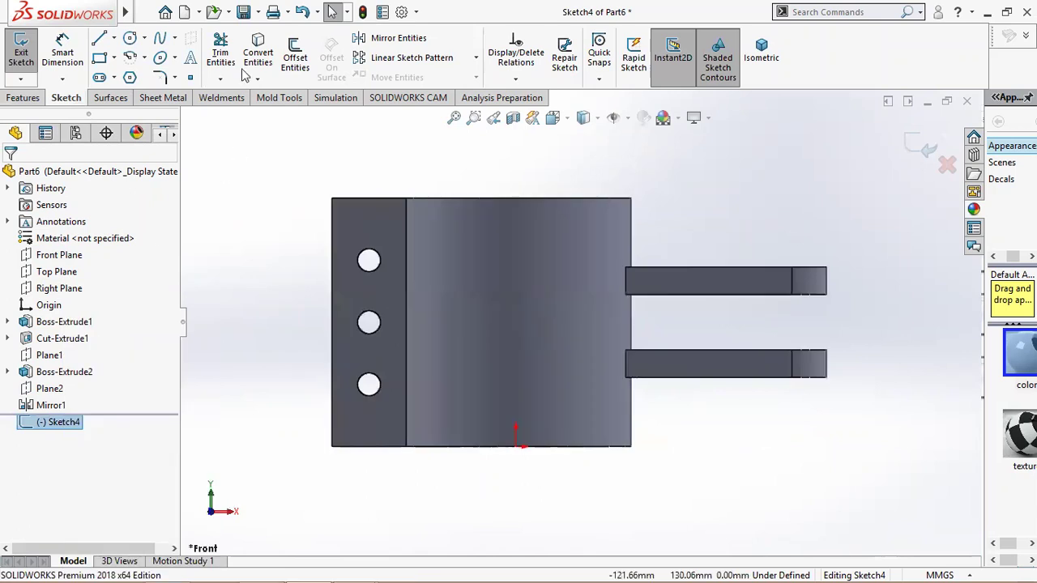
# - Draw a closed triangle from the cylinder's top-right corner down to the upper arm
pyautogui.click(98, 38)
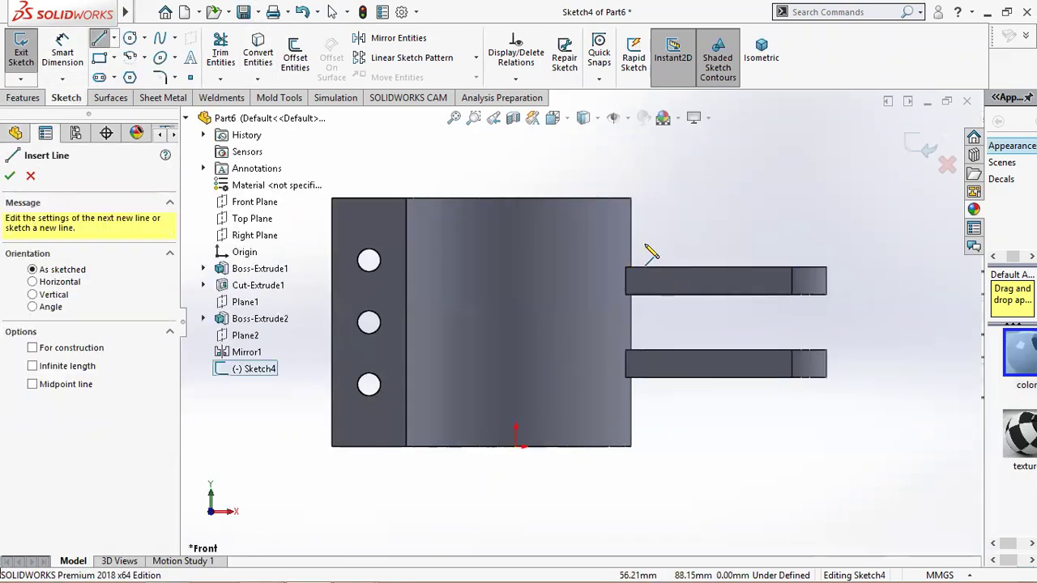
pyautogui.click(625, 198)
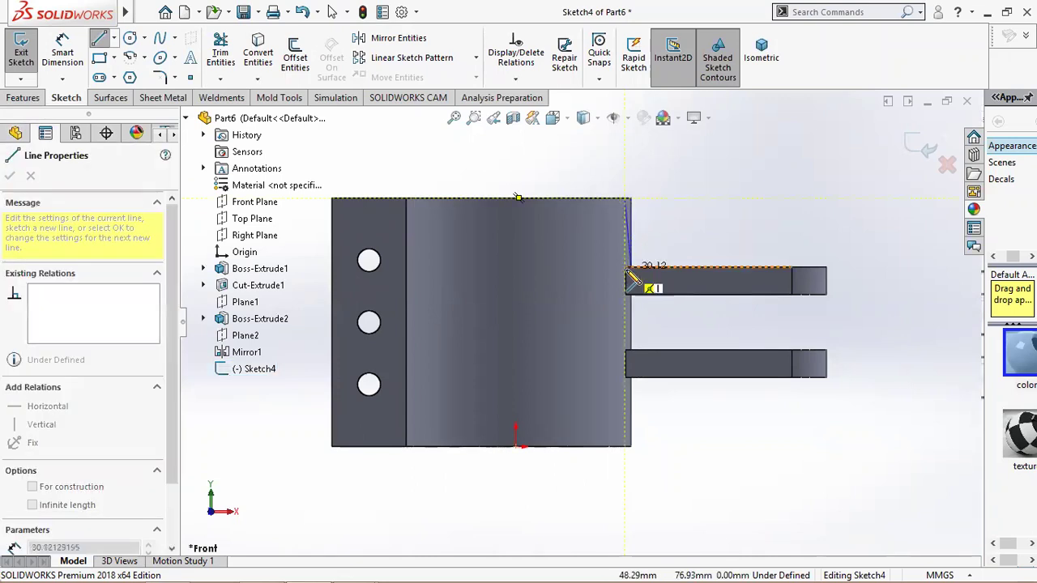
pyautogui.click(626, 268)
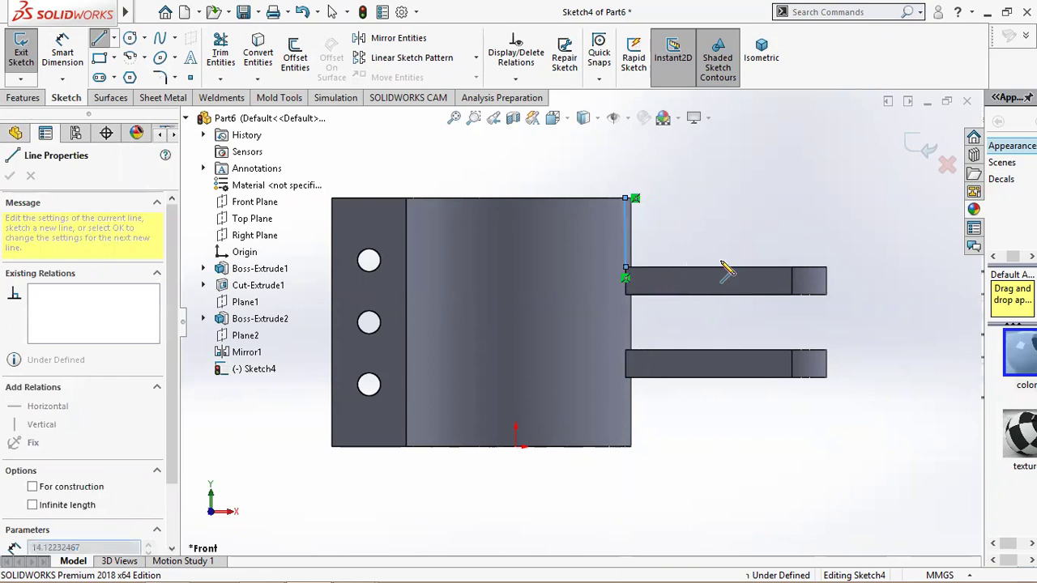
pyautogui.click(730, 268)
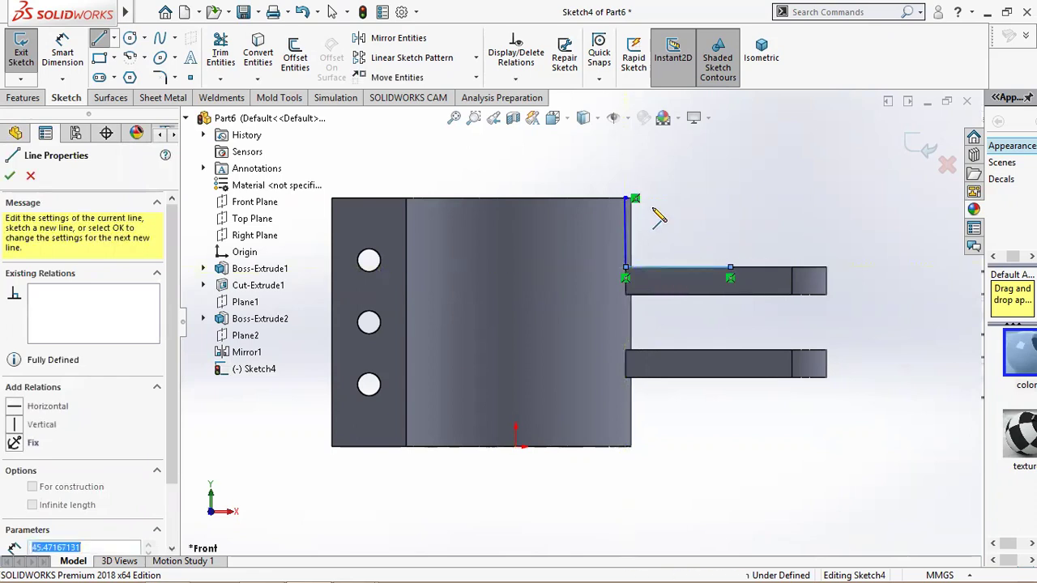
pyautogui.click(633, 199)
pyautogui.rightClick(633, 200)
pyautogui.click(640, 204)
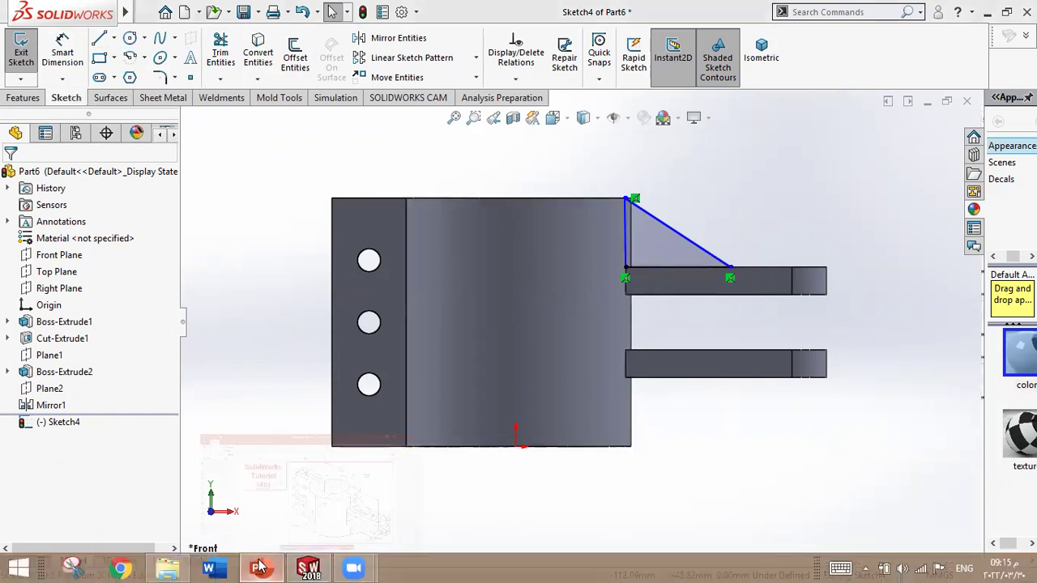
pyautogui.click(259, 567)
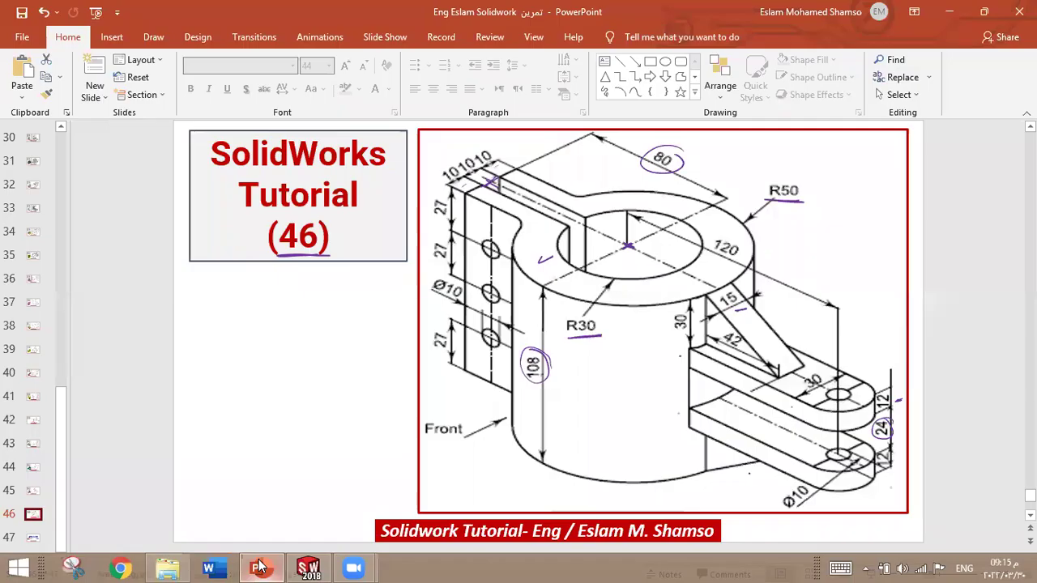
pyautogui.click(259, 567)
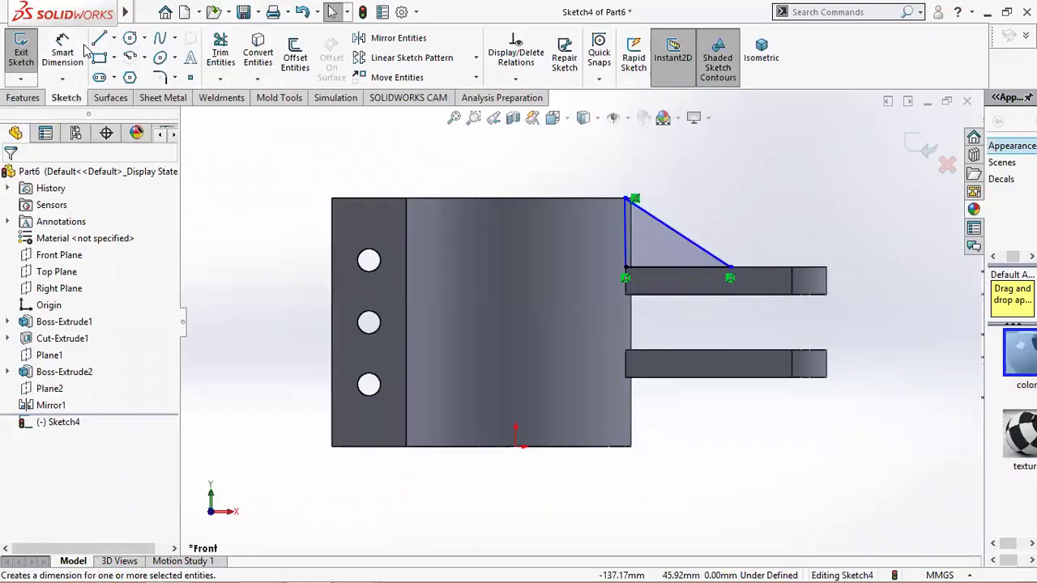
# - Dimension the triangle's bottom edge 42 mm and delete its vertical side
pyautogui.click(702, 270)
pyautogui.click(689, 320)
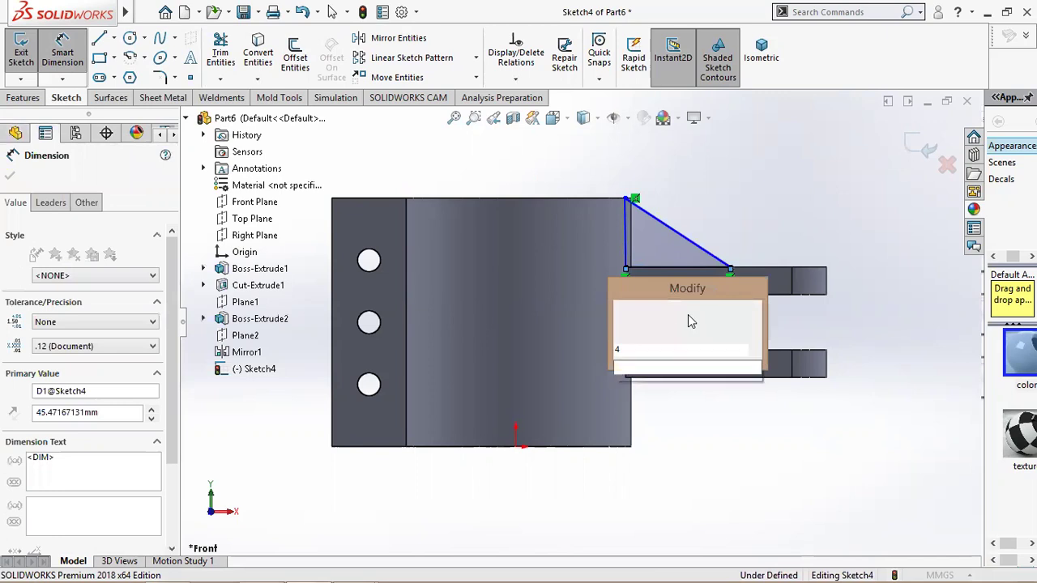
pyautogui.press('Return')
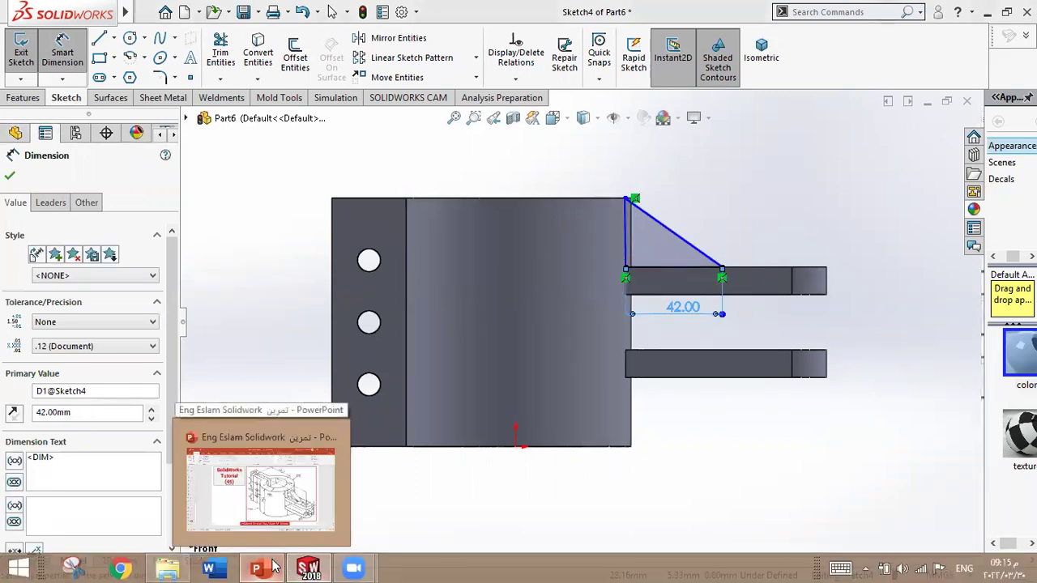
pyautogui.click(274, 567)
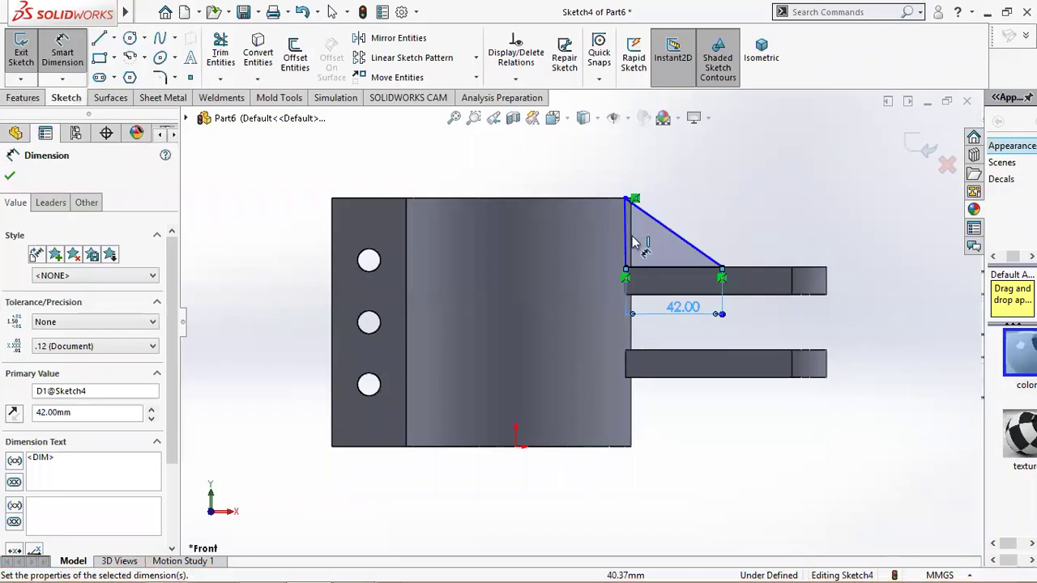
pyautogui.press('Escape')
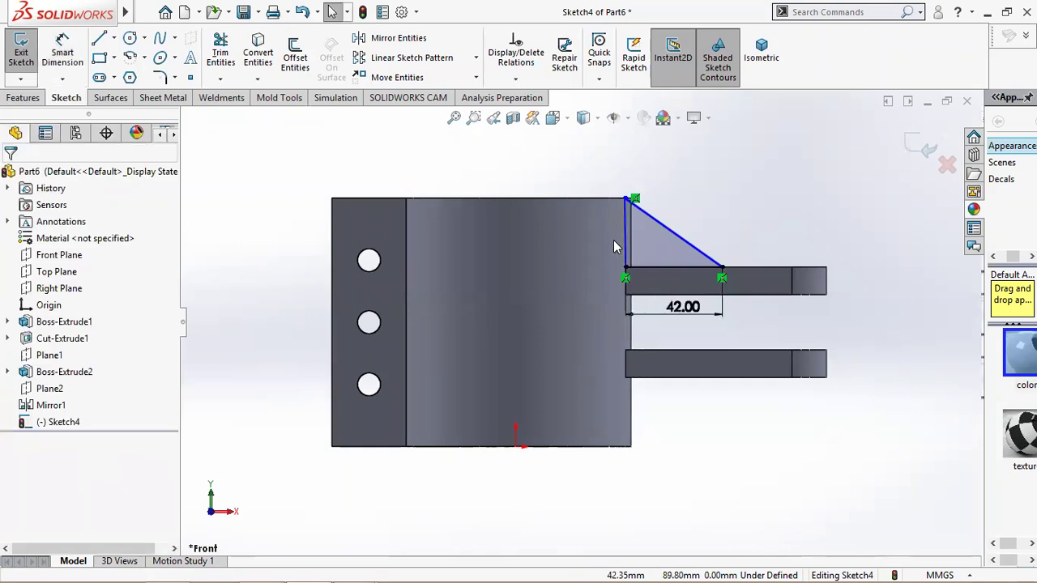
pyautogui.click(625, 243)
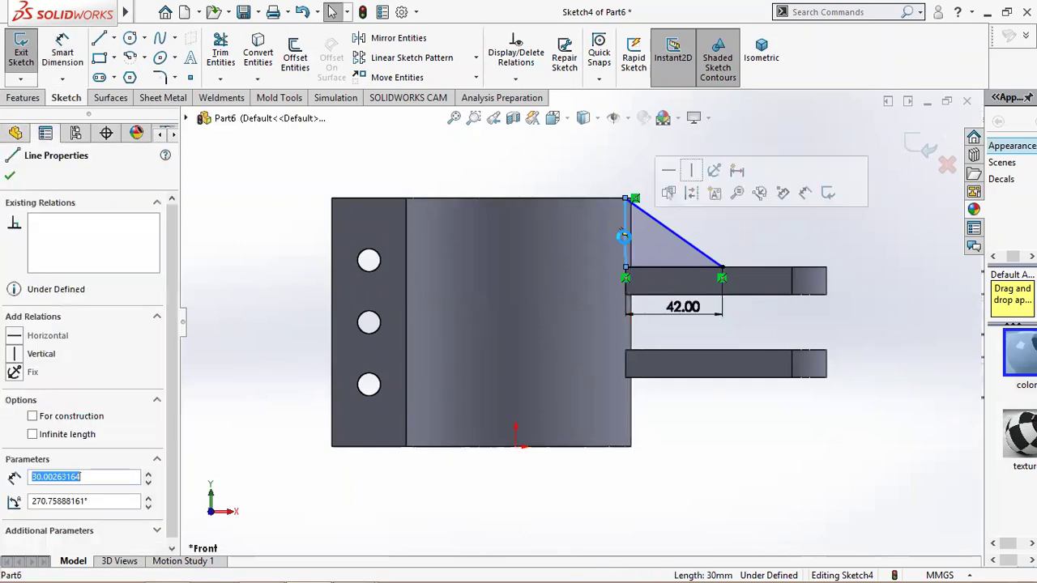
pyautogui.press('Delete')
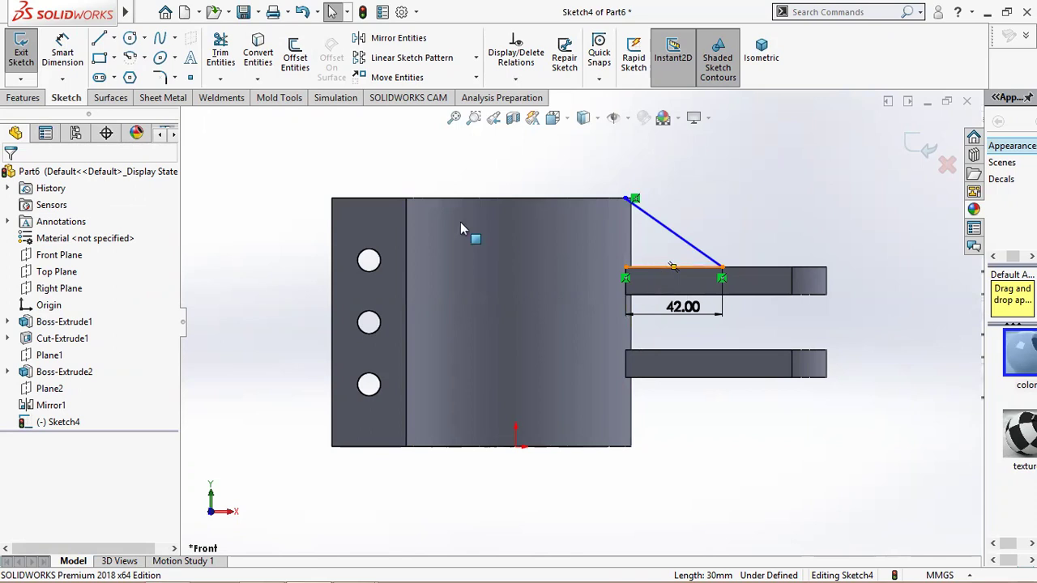
# - Delete the bottom edge line with its 42 mm dimension, discarding an over-defining 30 mm dimension
pyautogui.click(640, 271)
pyautogui.press('Delete')
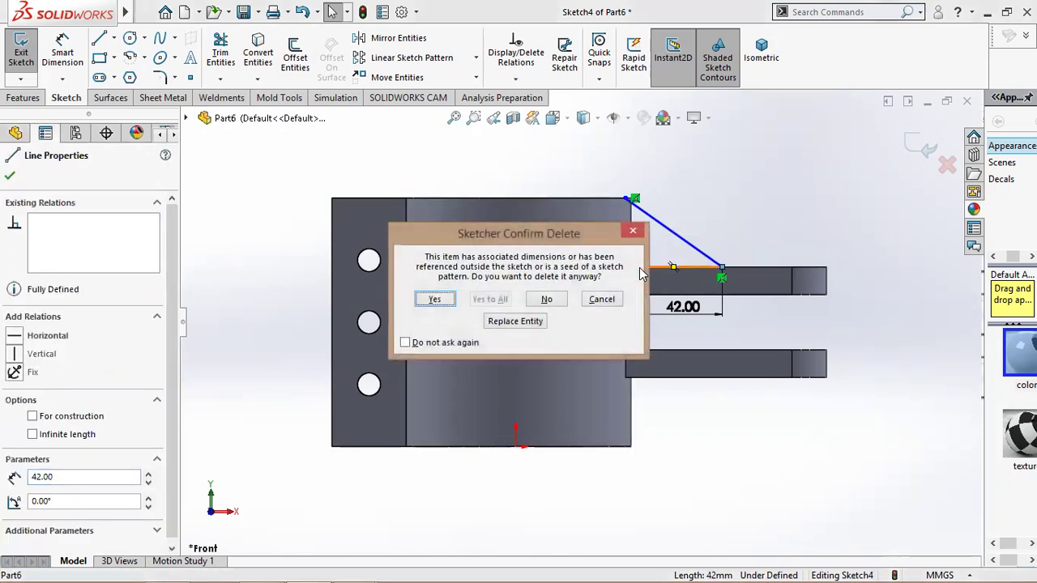
pyautogui.click(436, 298)
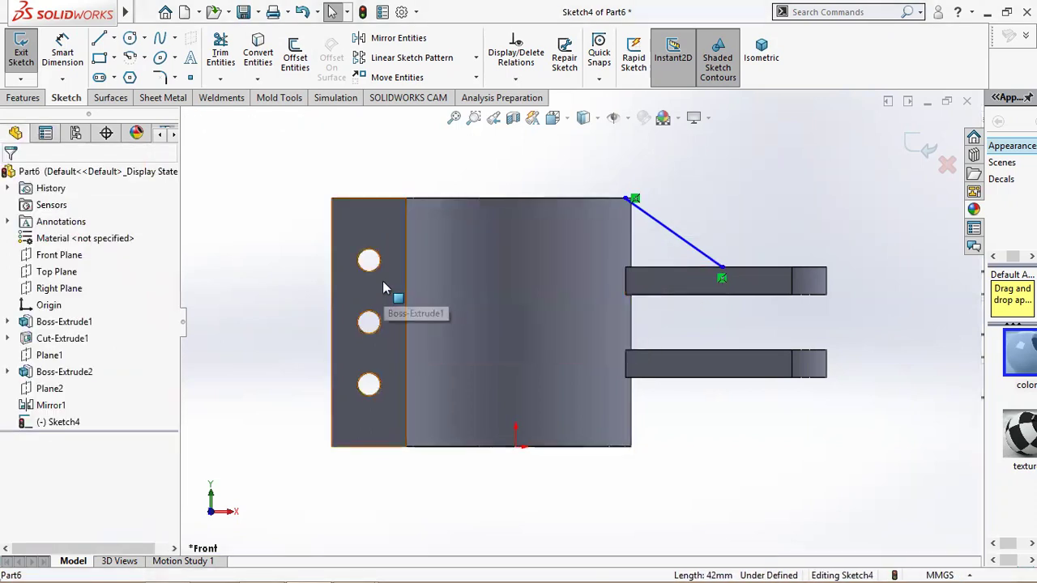
pyautogui.click(63, 51)
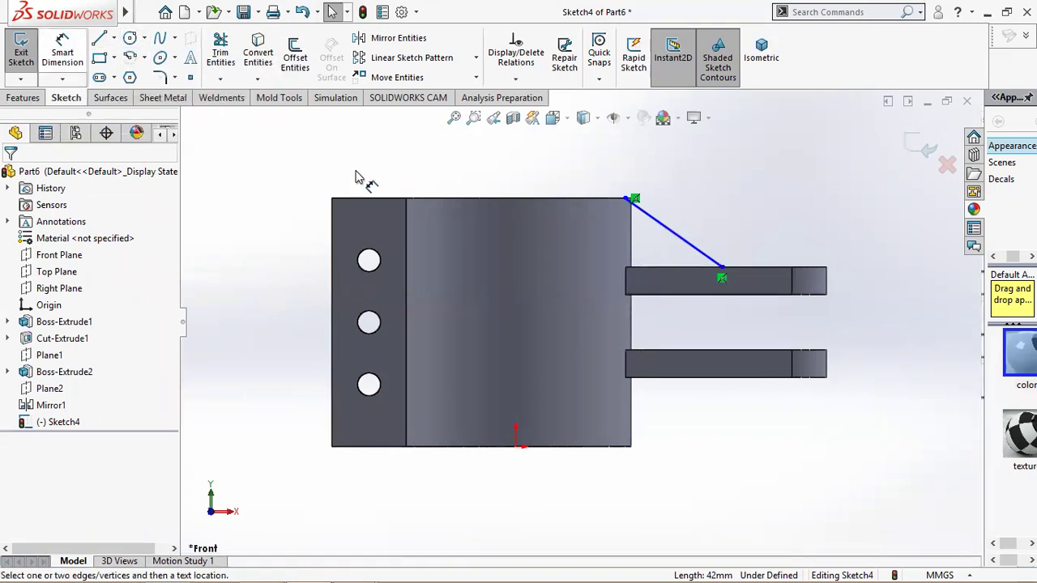
pyautogui.click(644, 271)
pyautogui.click(626, 199)
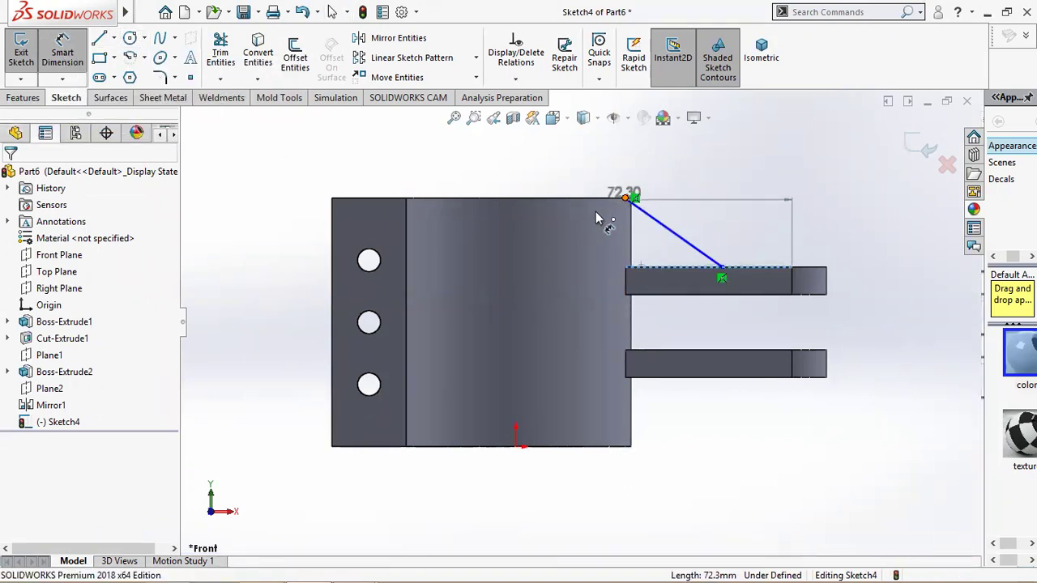
pyautogui.click(589, 214)
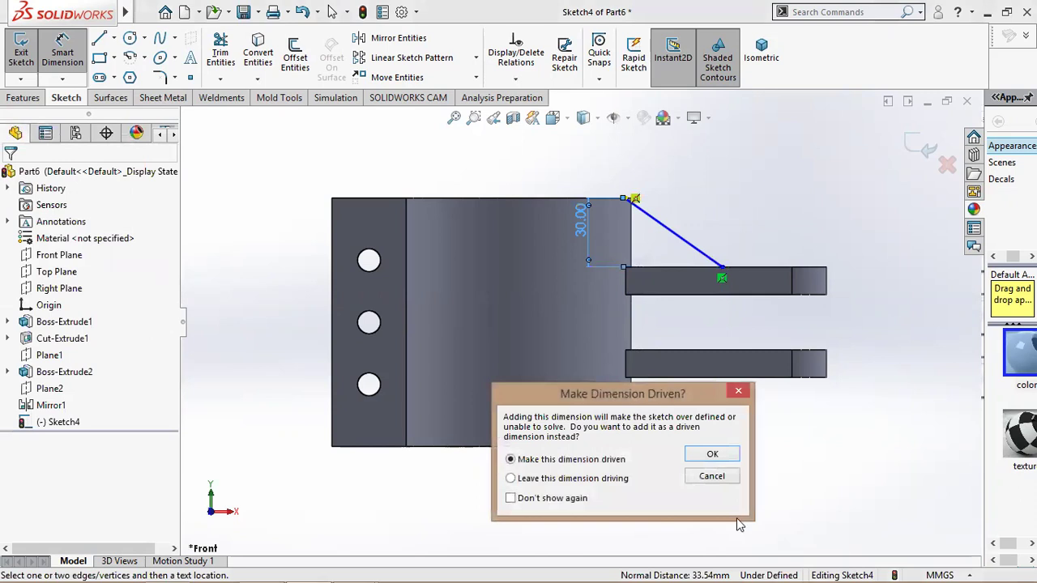
pyautogui.click(712, 477)
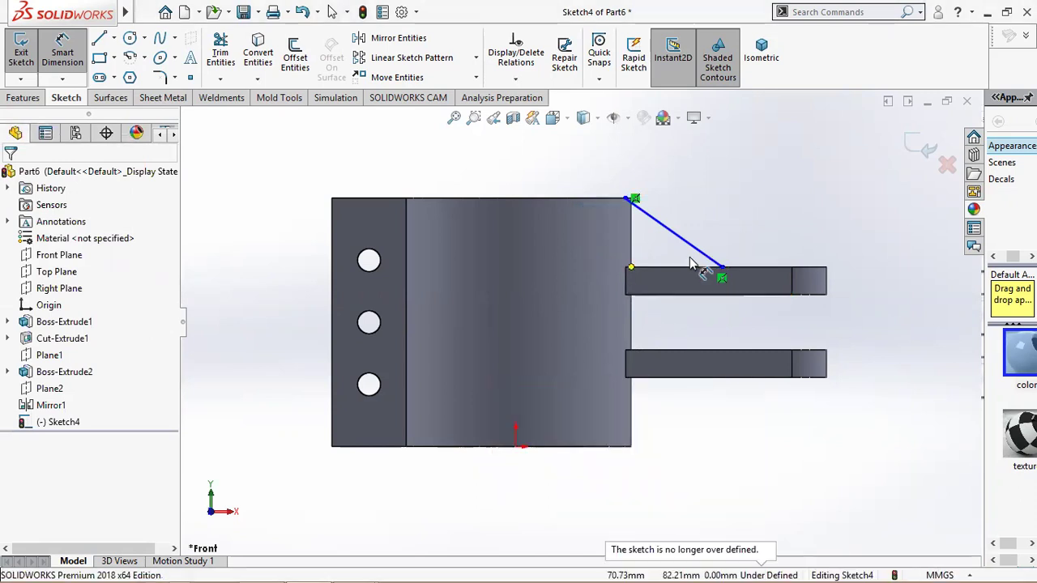
# - Attach the sloped line's lower end to the top arm, 42 mm from the cylinder
pyautogui.moveTo(709, 261); pyautogui.dragTo(721, 267)
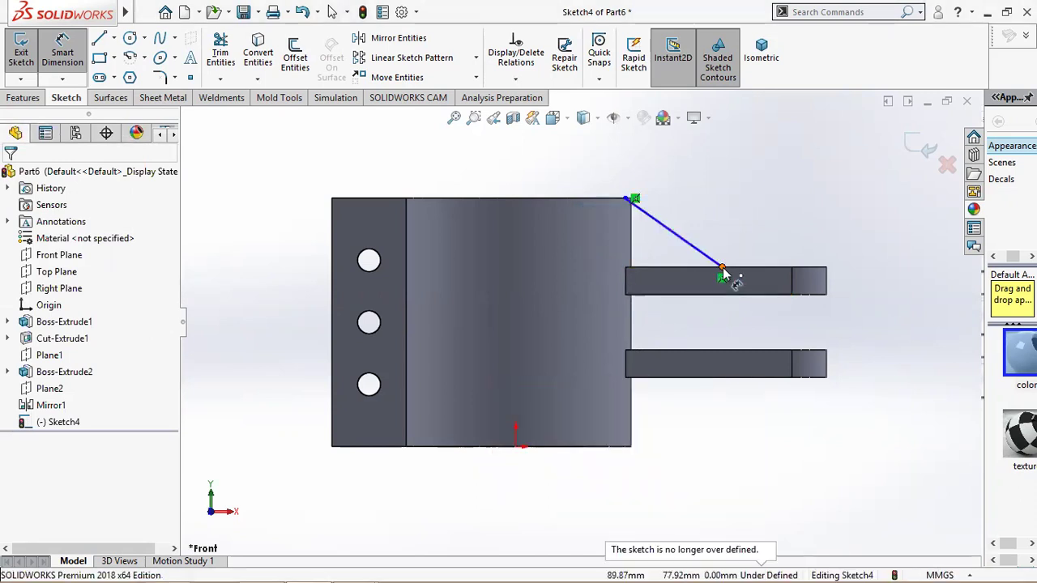
pyautogui.click(636, 256)
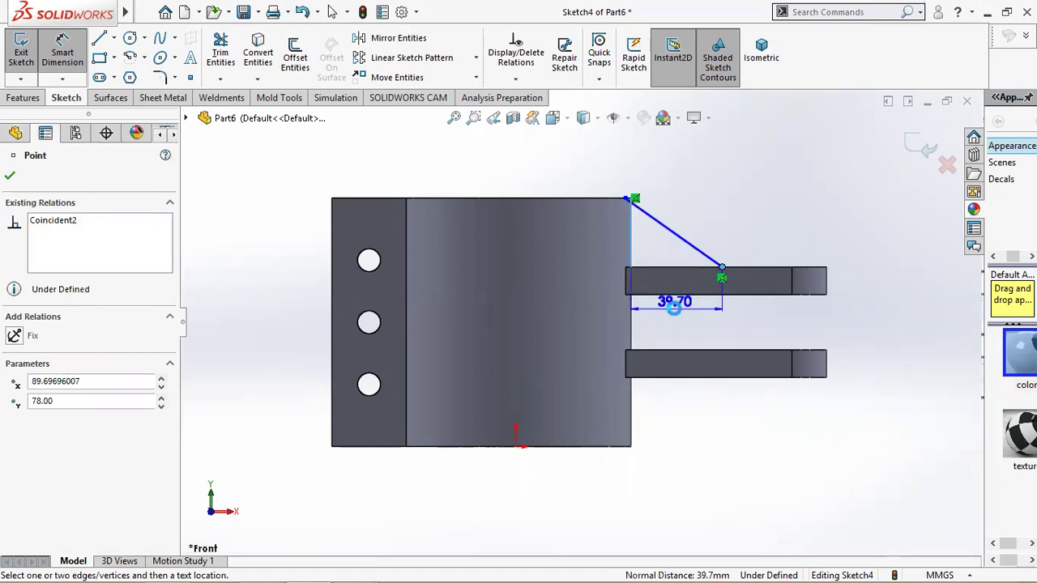
pyautogui.click(674, 307)
pyautogui.write('42')
pyautogui.press('Return')
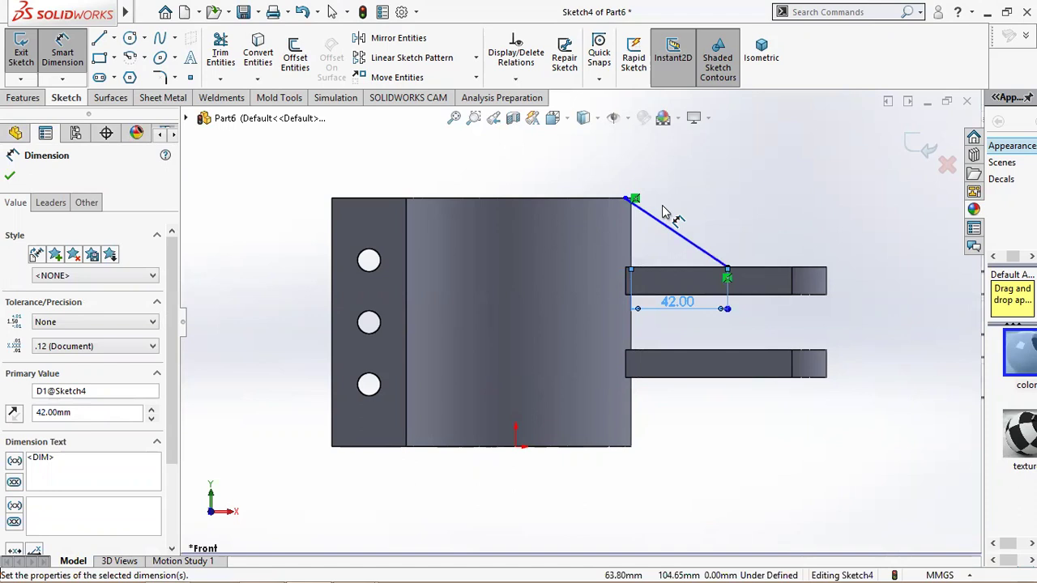
pyautogui.click(9, 175)
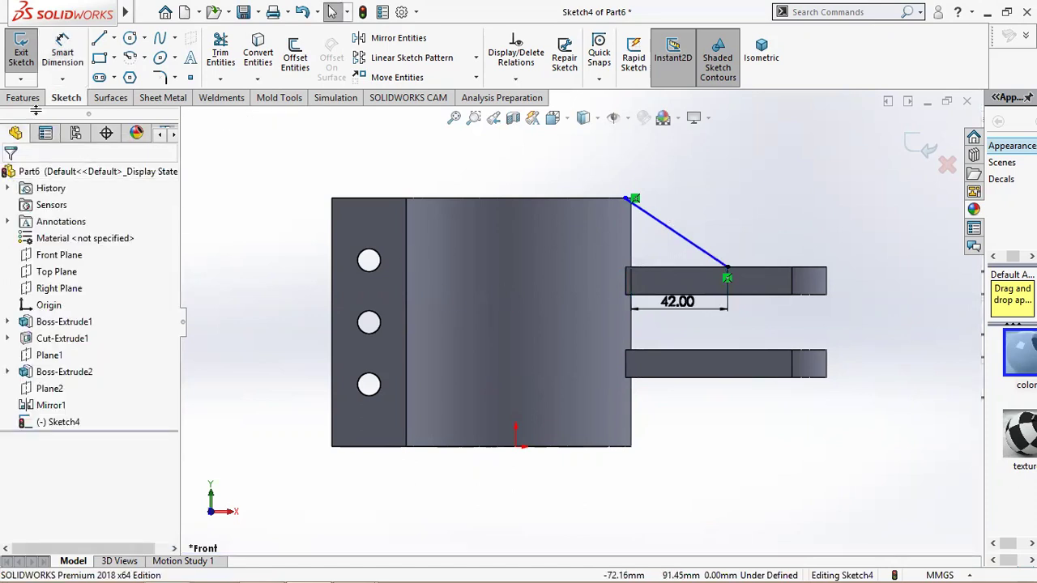
# - Build a 15 mm thick rib from the sketch line, joining the cylinder and upper arm
pyautogui.click(25, 98)
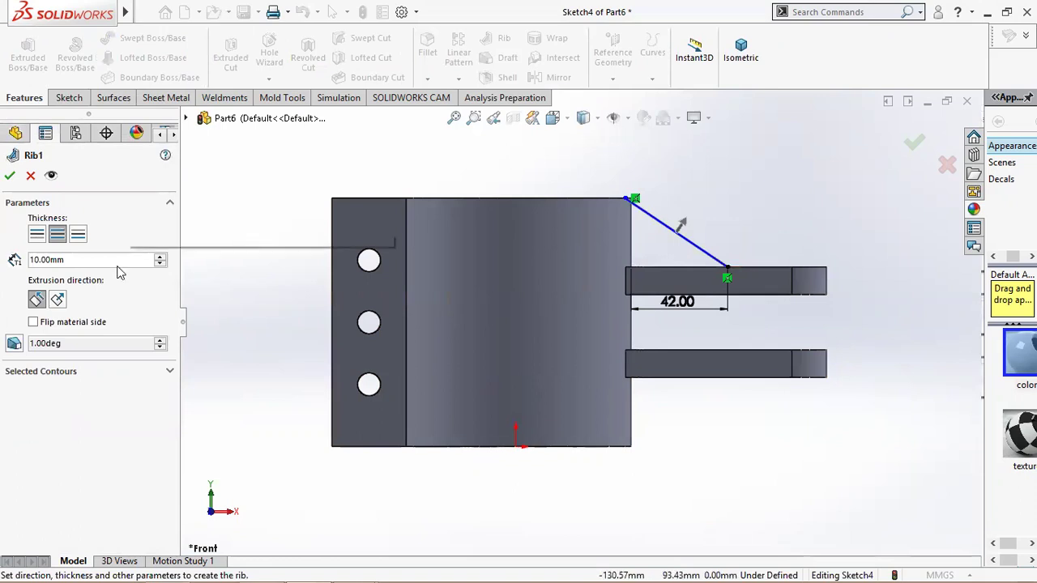
pyautogui.click(741, 51)
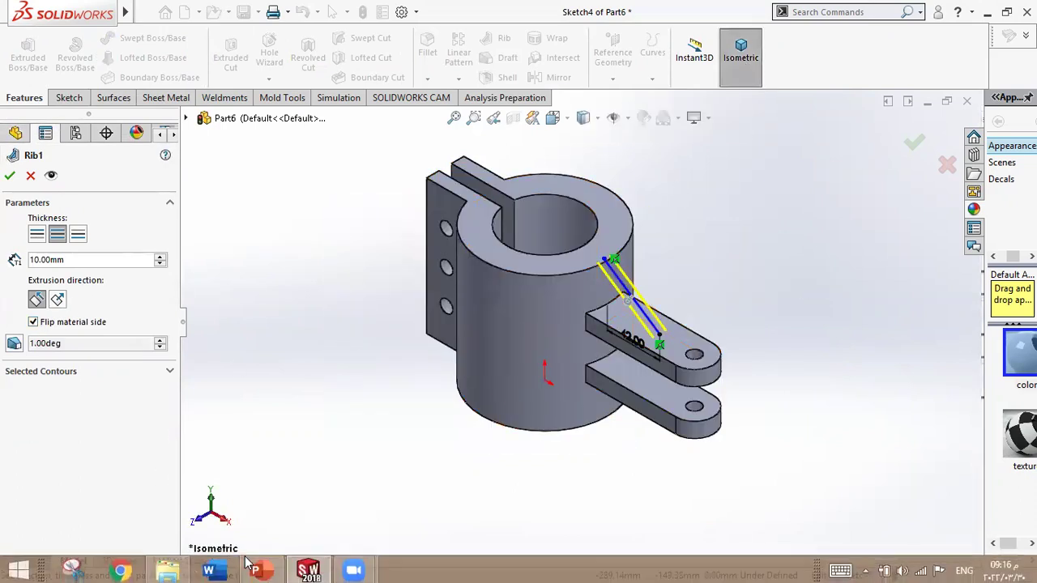
pyautogui.click(272, 567)
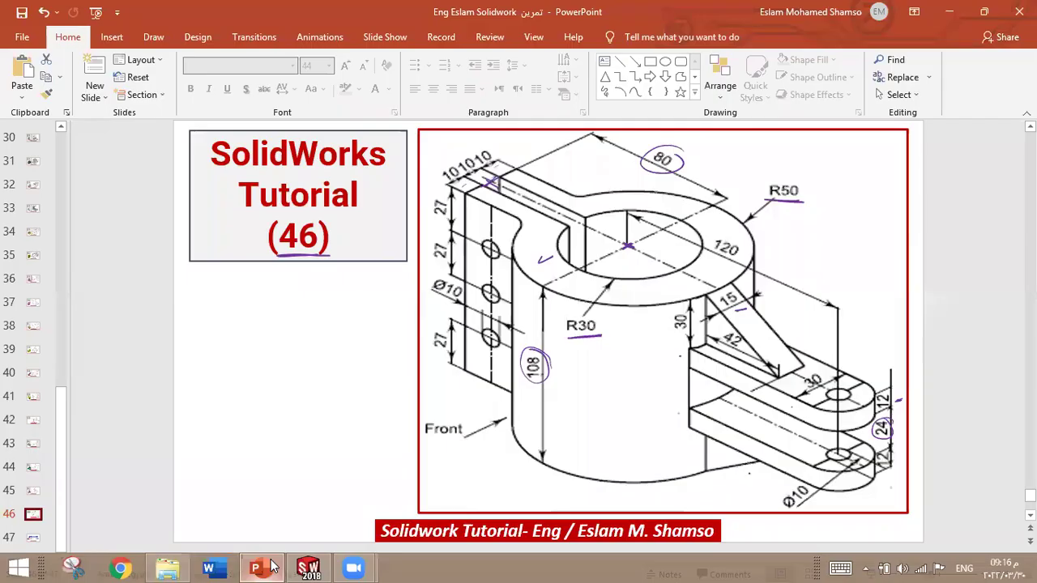
pyautogui.click(274, 567)
pyautogui.click(89, 260)
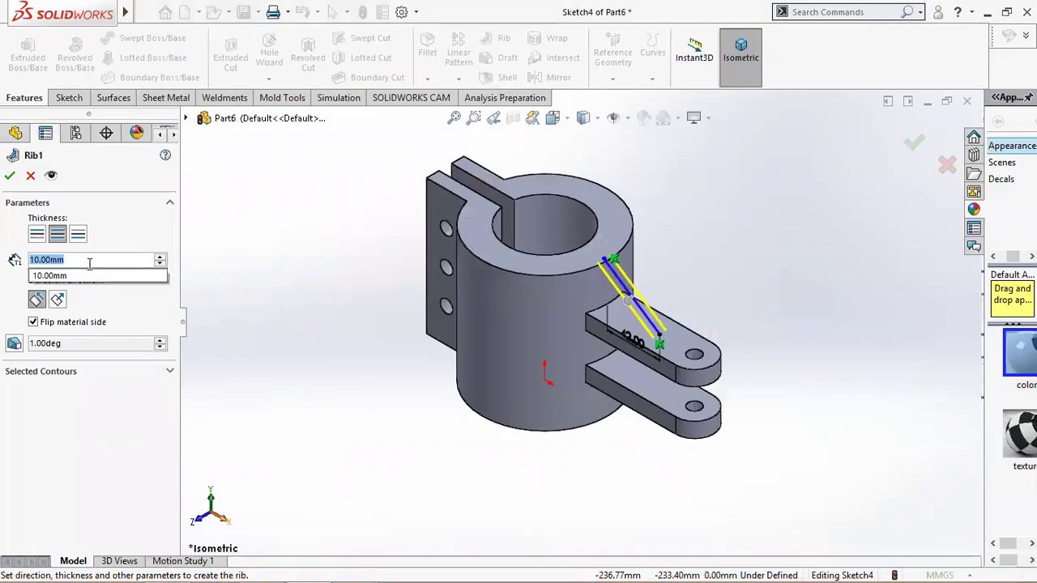
pyautogui.write('15')
pyautogui.press('Return')
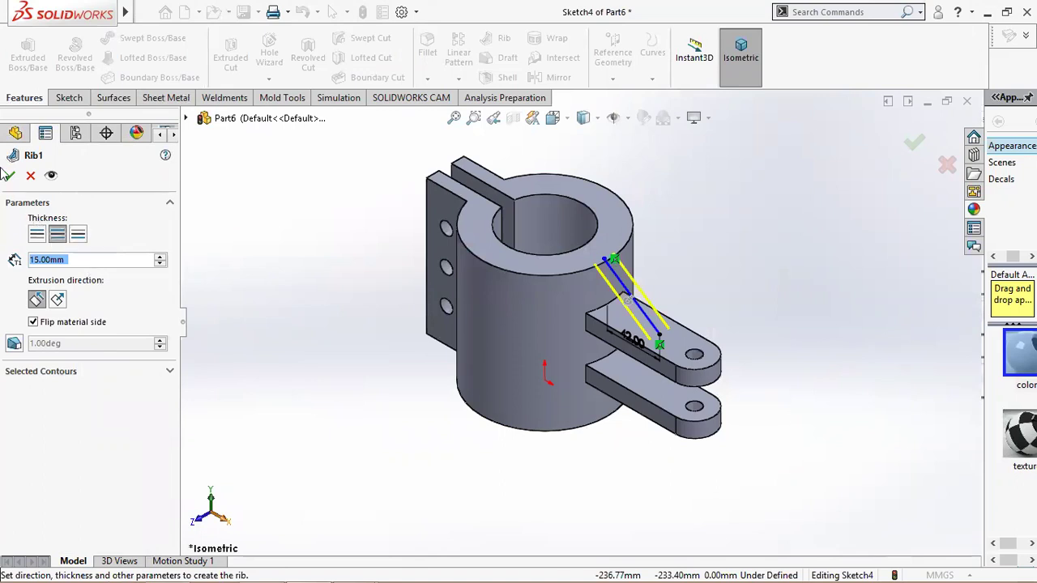
pyautogui.click(11, 174)
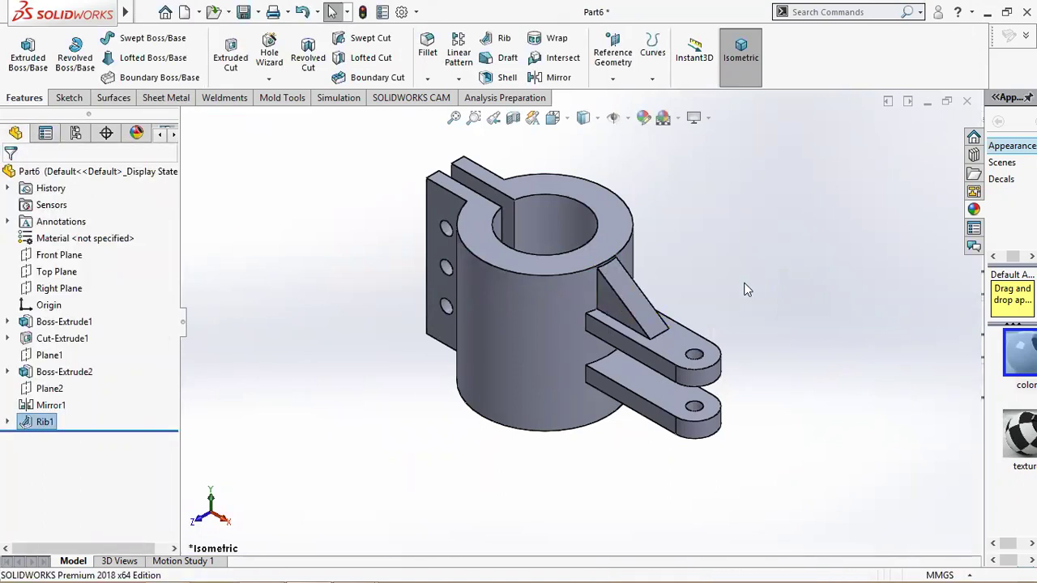
# - Glance at the bracket's reference drawing in PowerPoint, then minimize it
pyautogui.moveTo(256, 568)
pyautogui.click(270, 566)
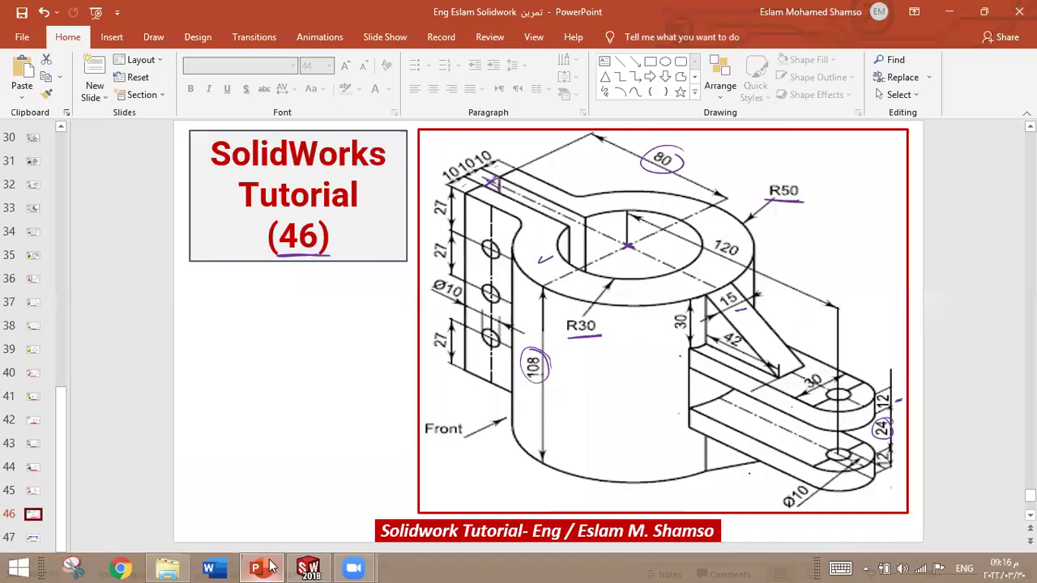
pyautogui.click(270, 567)
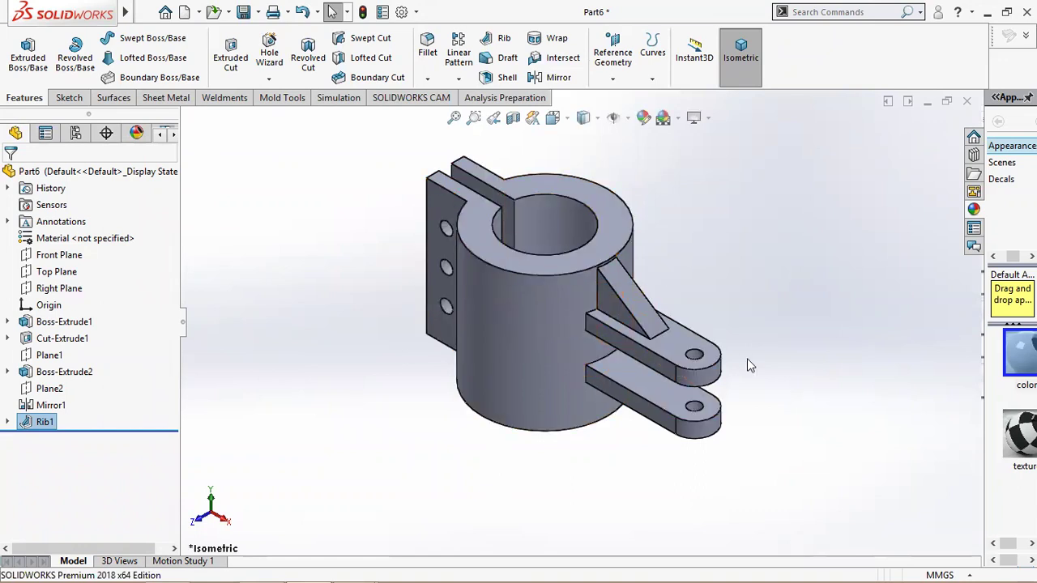
# - Apply a yellow-green colour appearance to the cylinder body and both arms, then view it isometrically
pyautogui.click(643, 117)
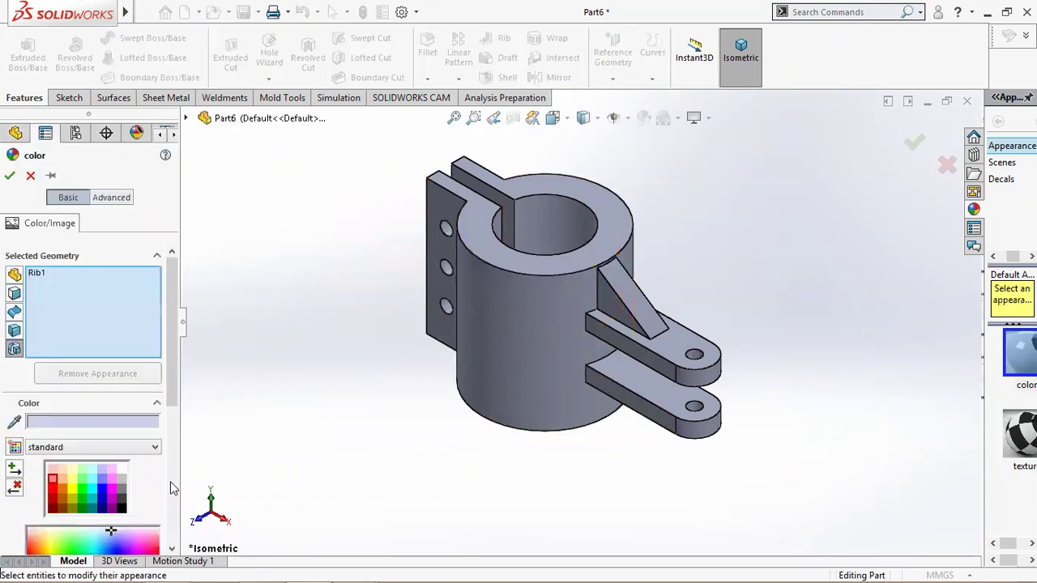
pyautogui.click(77, 497)
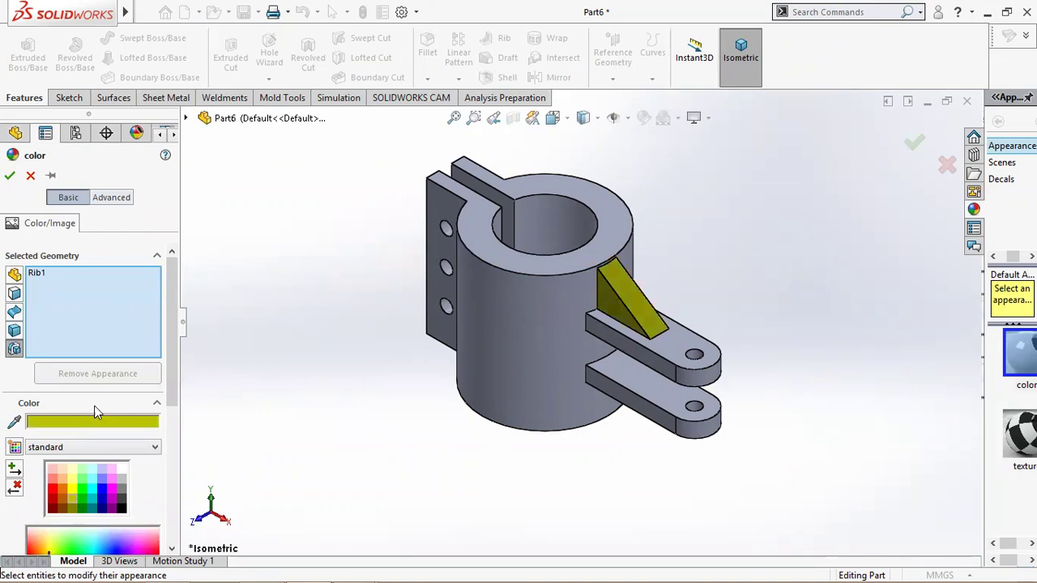
pyautogui.click(441, 344)
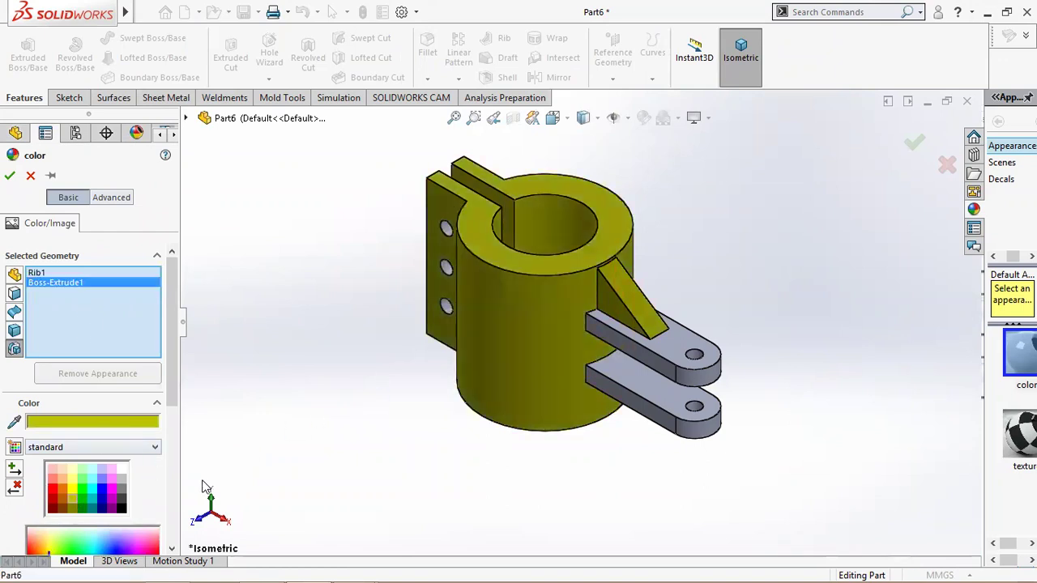
pyautogui.click(649, 409)
pyautogui.click(671, 366)
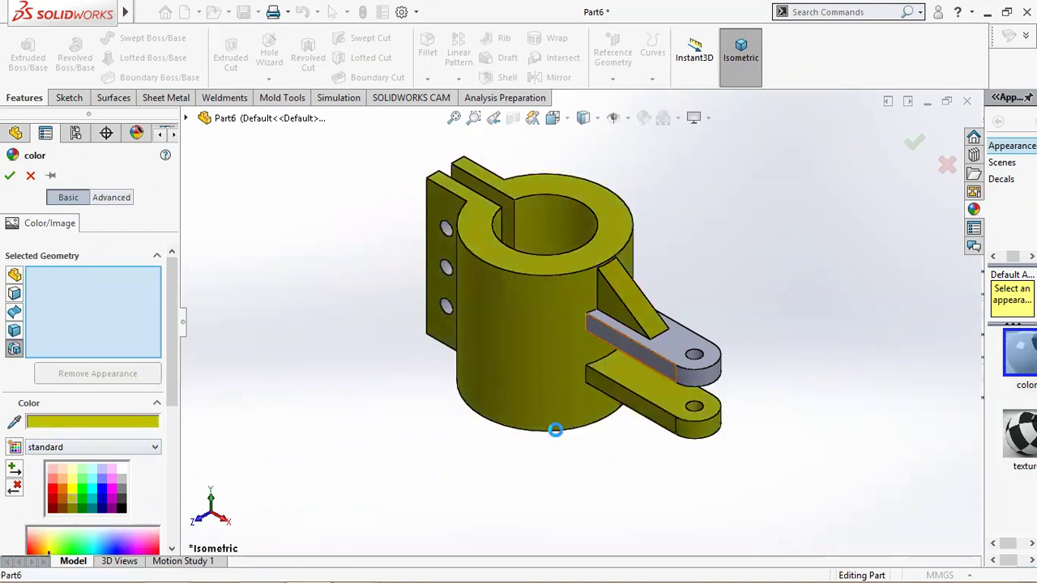
pyautogui.click(9, 176)
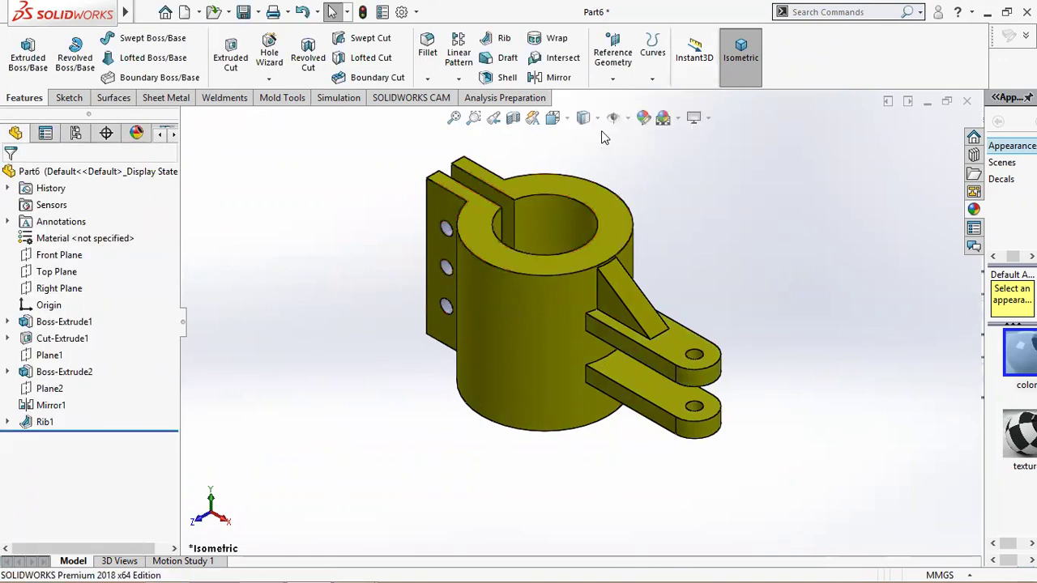
pyautogui.moveTo(681, 261)
pyautogui.mouseDown(button='middle')
pyautogui.moveTo(858, 201)
pyautogui.moveTo(692, 181)
pyautogui.moveTo(600, 287)
pyautogui.moveTo(667, 243)
pyautogui.moveTo(731, 224)
pyautogui.moveTo(561, 255)
pyautogui.mouseUp(button='middle')
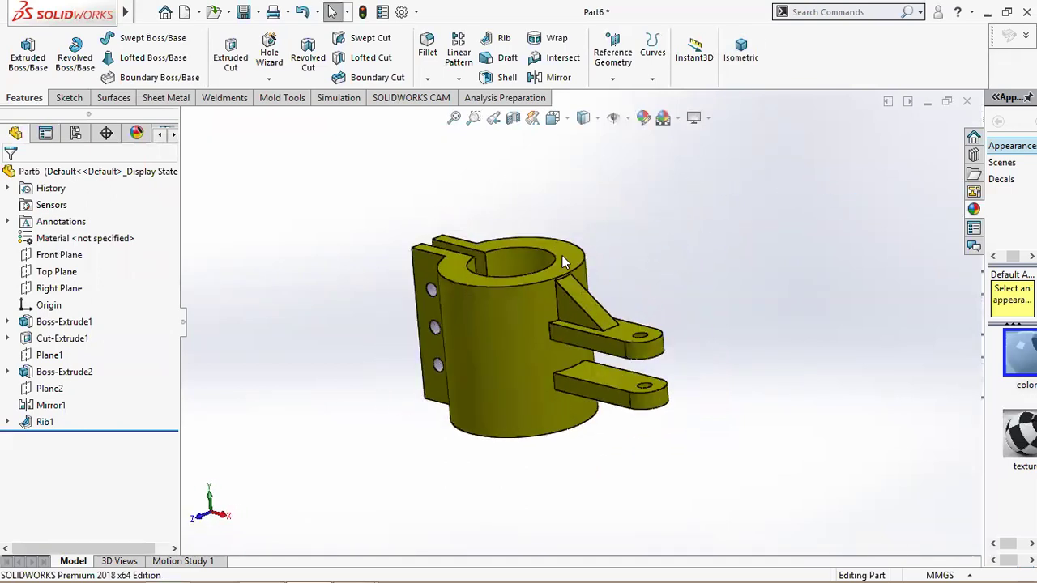
pyautogui.click(740, 50)
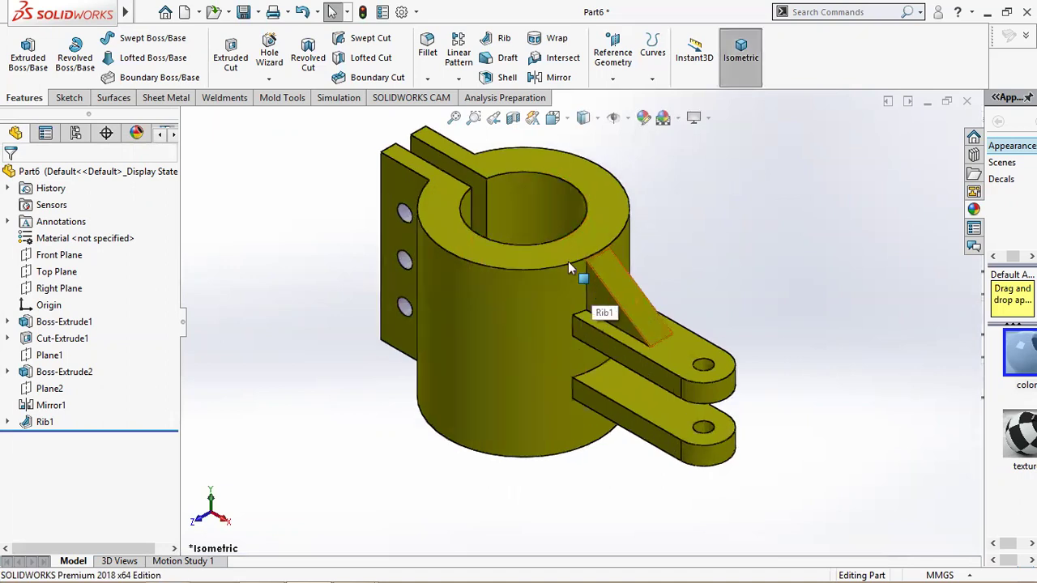